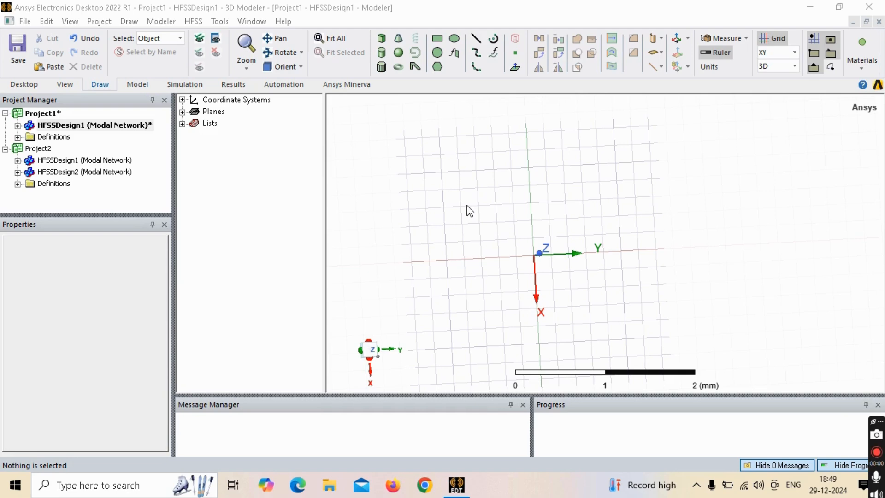
Draw a box on the XY plane around the origin, about 1.4 mm by 1.4 mm at the base and 2 mm deep downward
{"action": "middle_click_drag", "start_coordinate": [568, 244], "coordinate": [578, 237]}
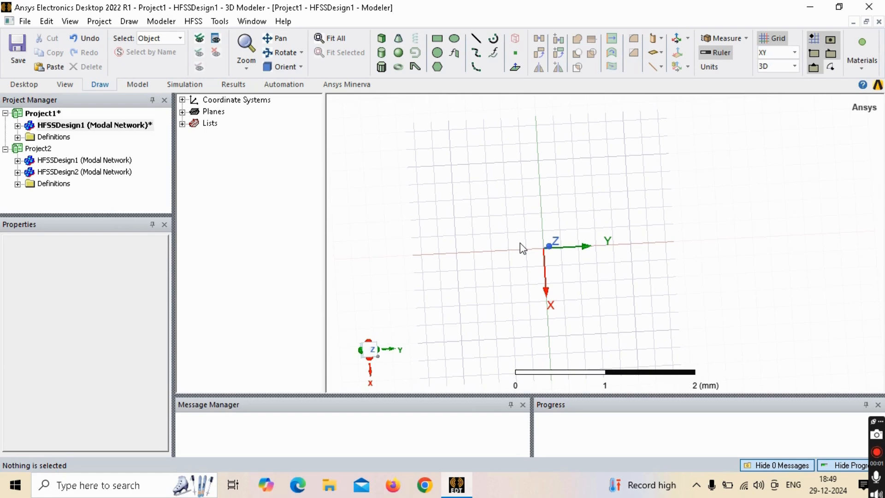
{"action": "mouse_move", "coordinate": [520, 243]}
{"action": "left_mouse_down", "text": "alt"}
{"action": "mouse_move", "coordinate": [531, 208]}
{"action": "mouse_move", "coordinate": [525, 235]}
{"action": "left_mouse_up", "text": "alt"}
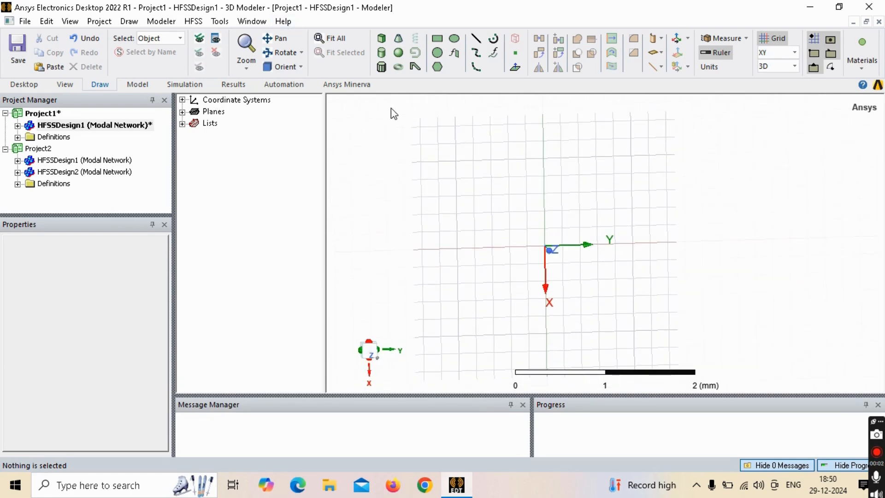
{"action": "left_click", "coordinate": [380, 40]}
{"action": "left_click", "coordinate": [491, 177]}
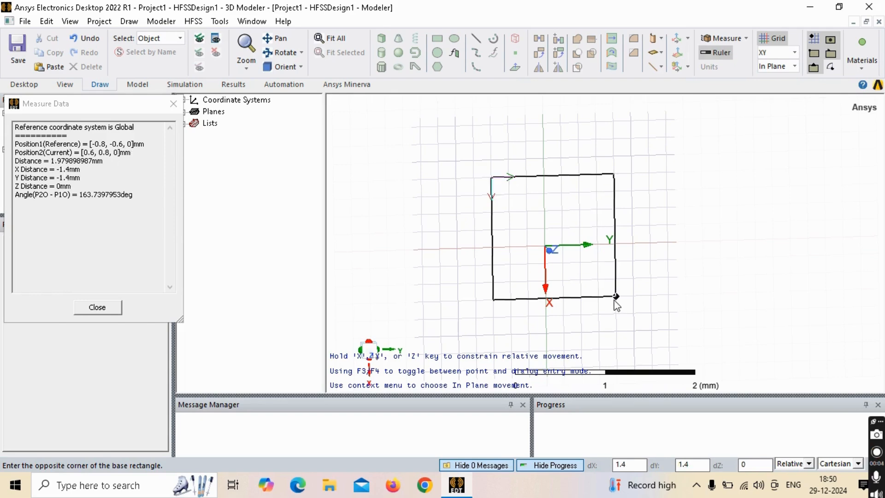
{"action": "left_click", "coordinate": [616, 297]}
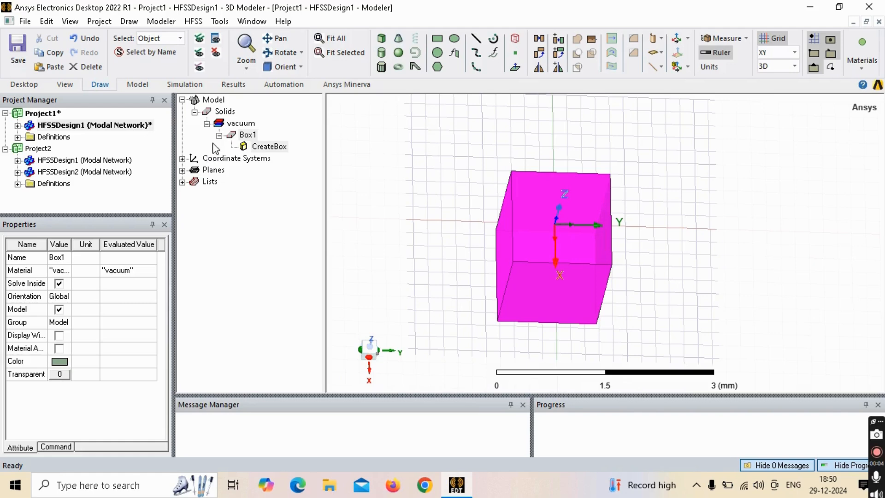
Set the box's X and Y sizes to a new length variable D with a value of 50 mm
{"action": "left_click", "coordinate": [248, 135]}
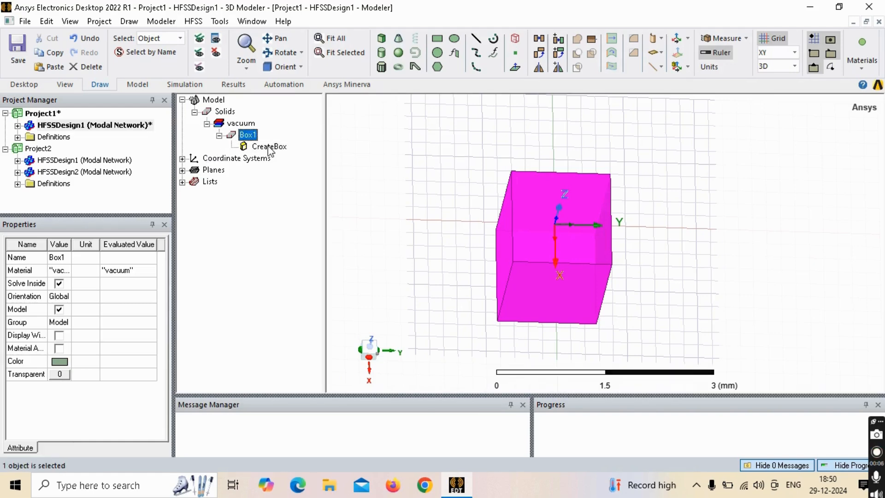
{"action": "left_click", "coordinate": [269, 147]}
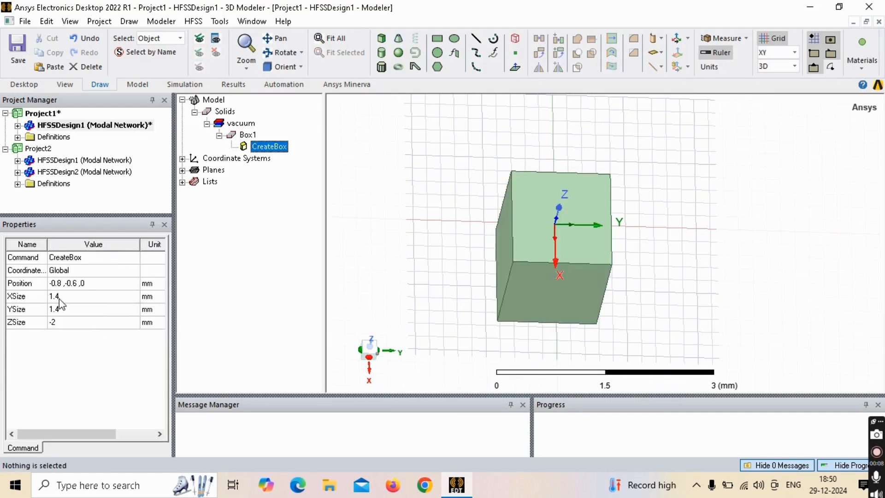
{"action": "left_click", "coordinate": [54, 297]}
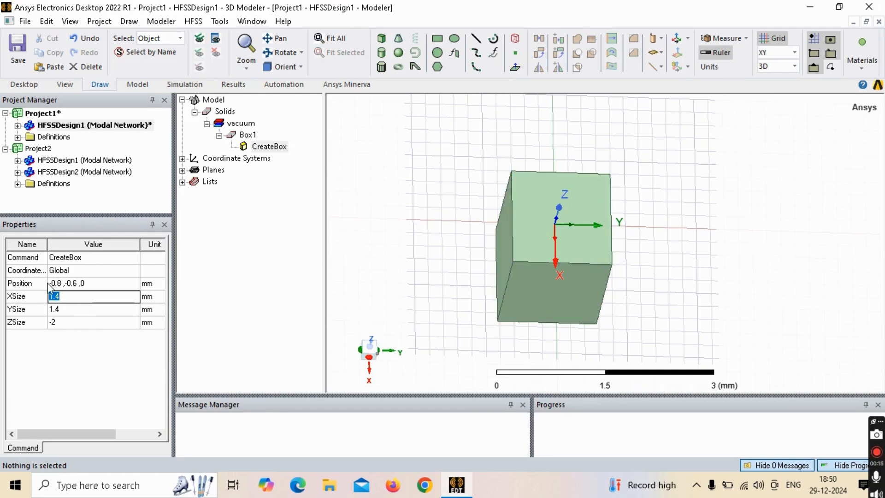
{"action": "type", "text": "D"}
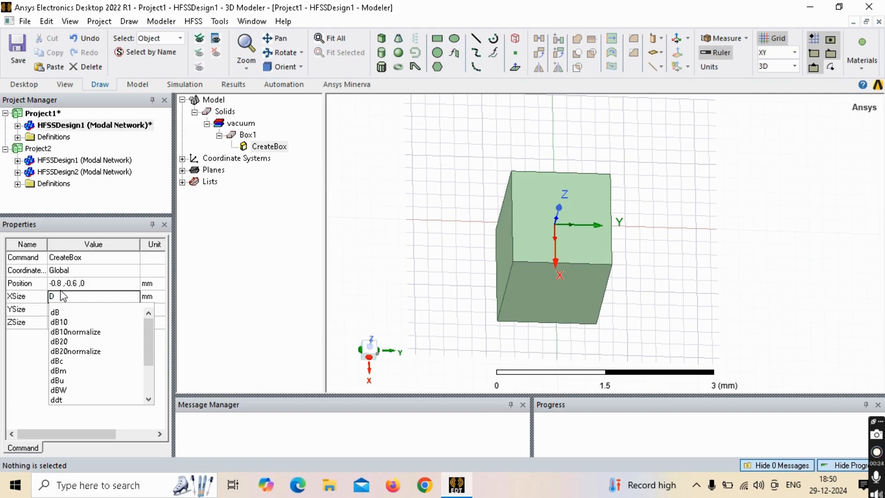
{"action": "key", "text": "Return"}
{"action": "type", "text": "3"}
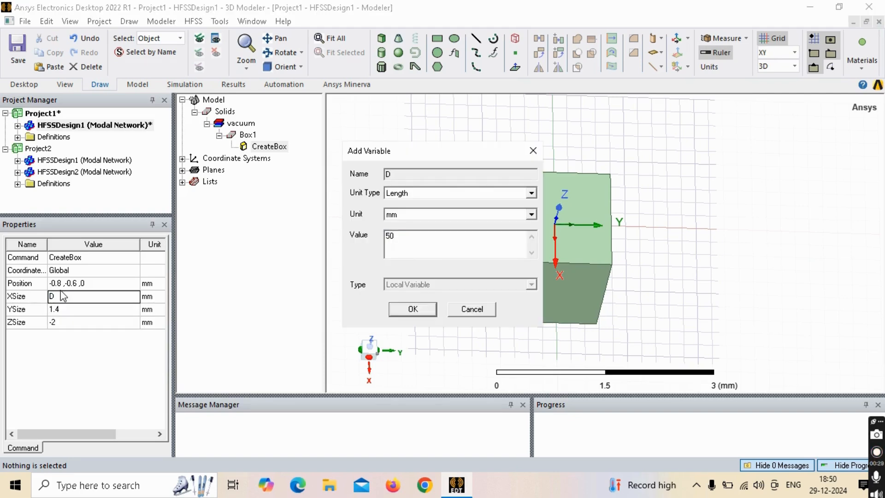
{"action": "key", "text": "Return"}
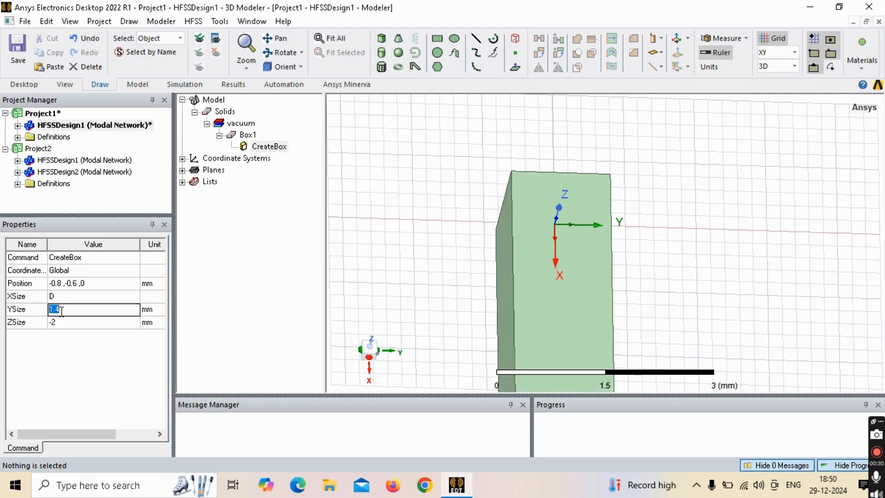
{"action": "type", "text": "D"}
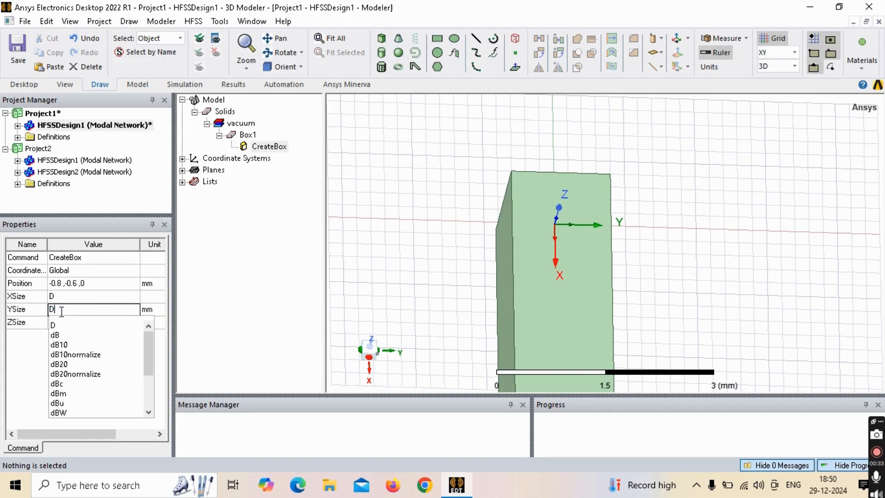
{"action": "key", "text": "Return"}
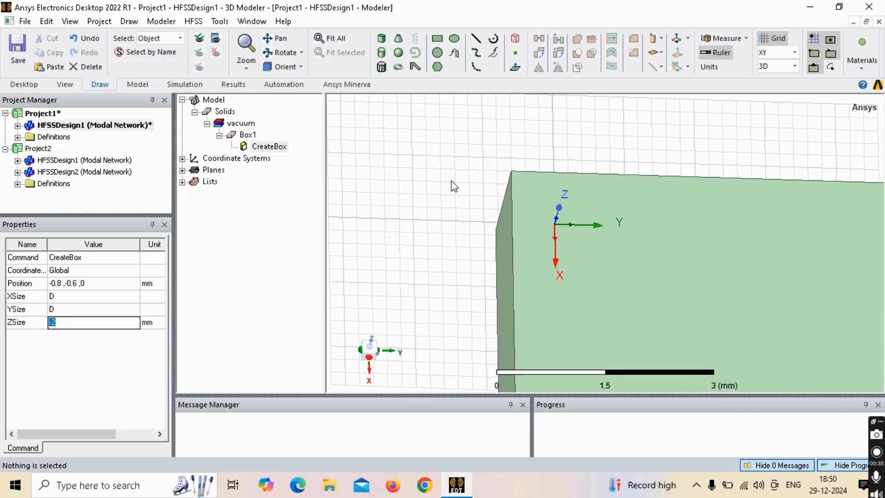
Set the box's Z size to -0.76 mm
{"action": "scroll", "coordinate": [451, 181], "scroll_direction": "down", "scroll_amount": 2}
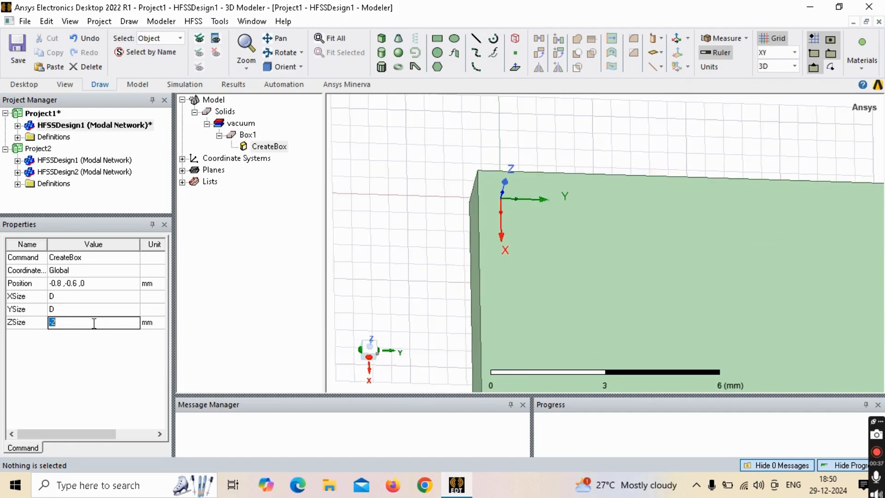
{"action": "type", "text": "-0.76mm"}
{"action": "key", "text": "Return"}
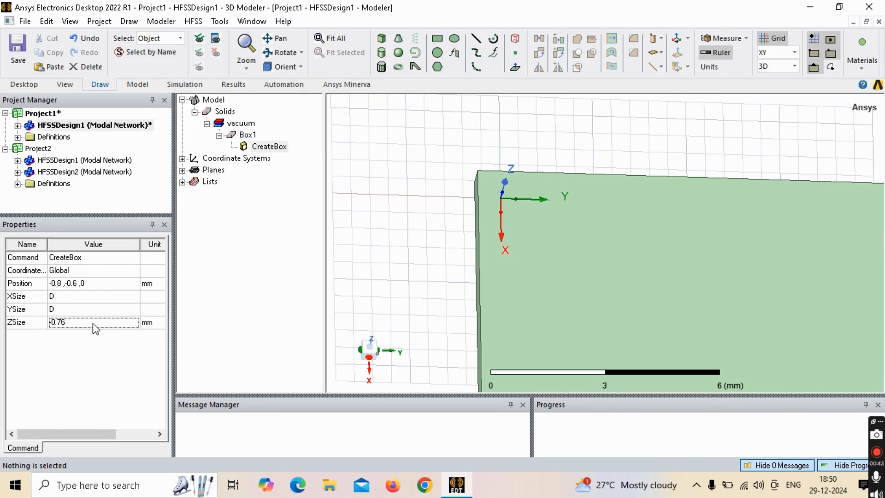
Center the box on the origin by setting its position to -D/2, -D/2, 0
{"action": "left_click", "coordinate": [74, 285]}
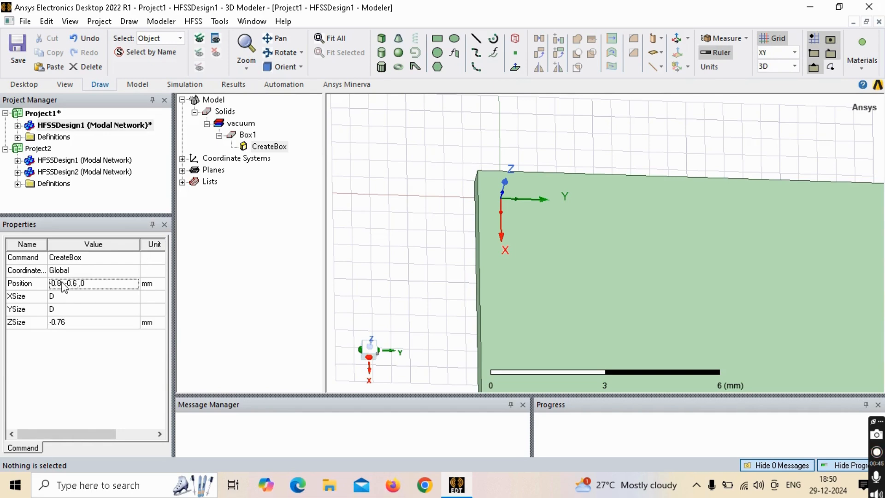
{"action": "left_click", "coordinate": [73, 286]}
{"action": "left_click_drag", "start_coordinate": [62, 283], "coordinate": [50, 283]}
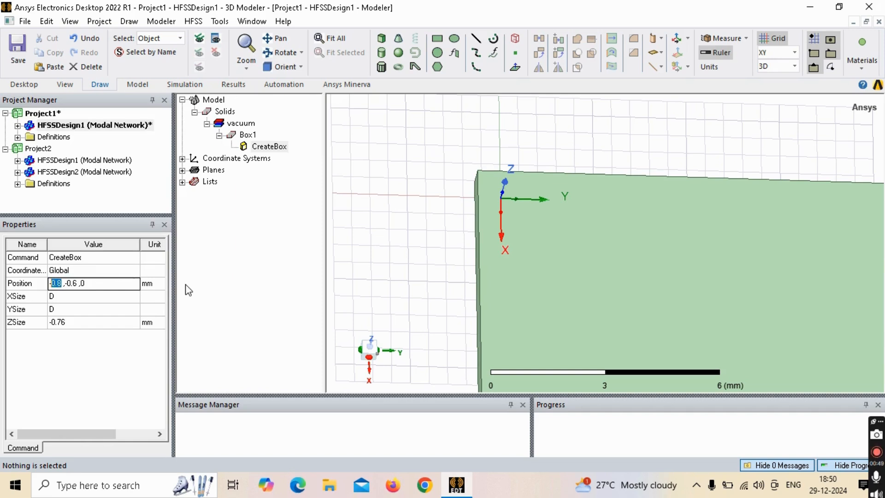
{"action": "type", "text": "-D/2"}
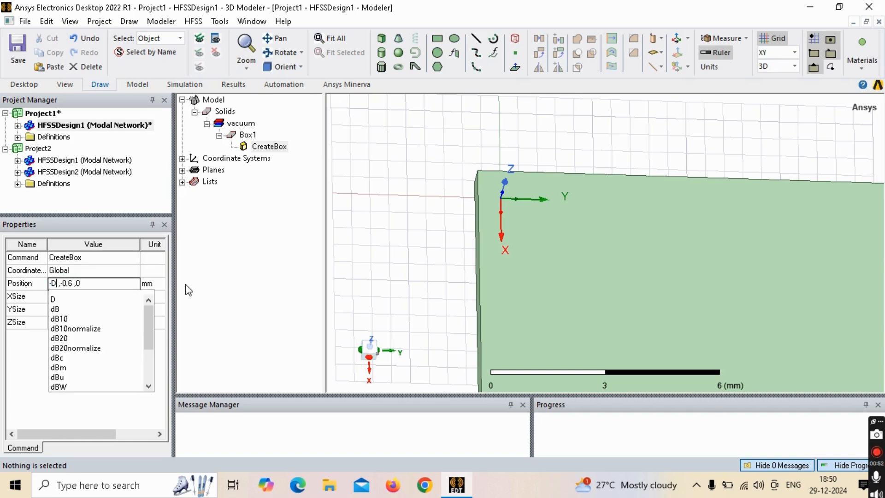
{"action": "left_click", "coordinate": [70, 283]}
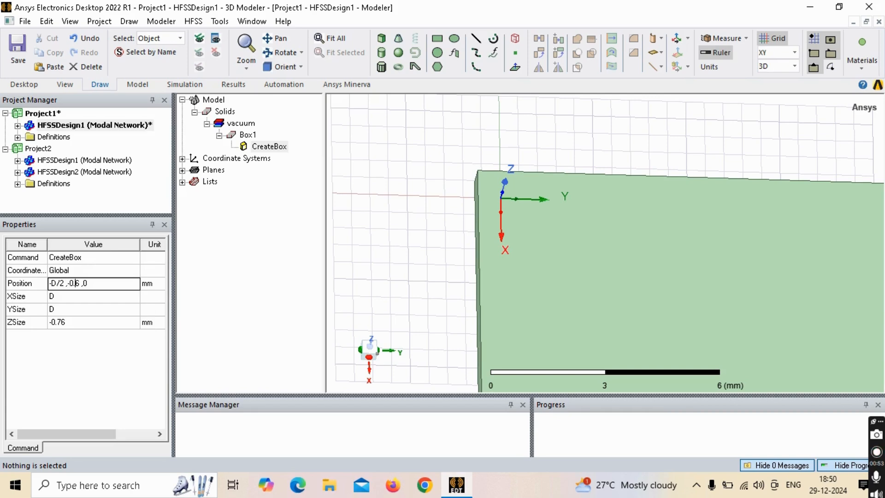
{"action": "key", "text": "Delete"}
{"action": "key", "text": "Delete"}
{"action": "key", "text": "Delete"}
{"action": "key", "text": "Delete"}
{"action": "key", "text": "Delete"}
{"action": "type", "text": "-D"}
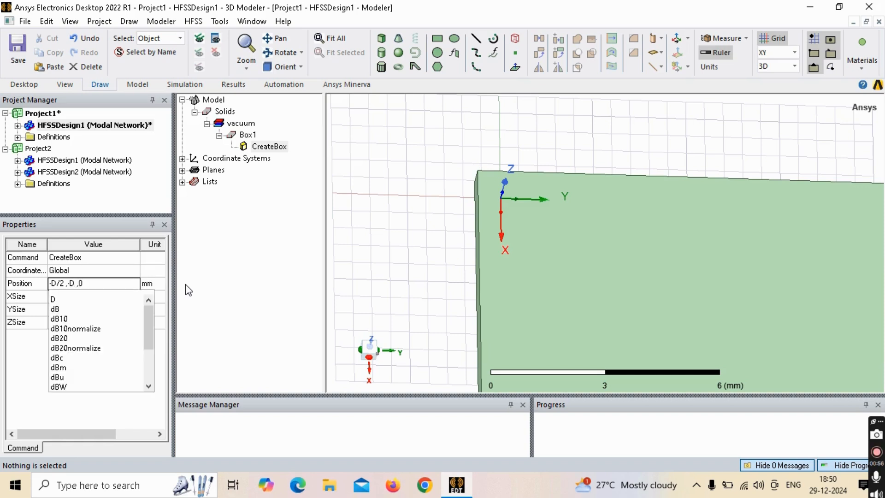
{"action": "type", "text": "/2"}
{"action": "key", "text": "Tab"}
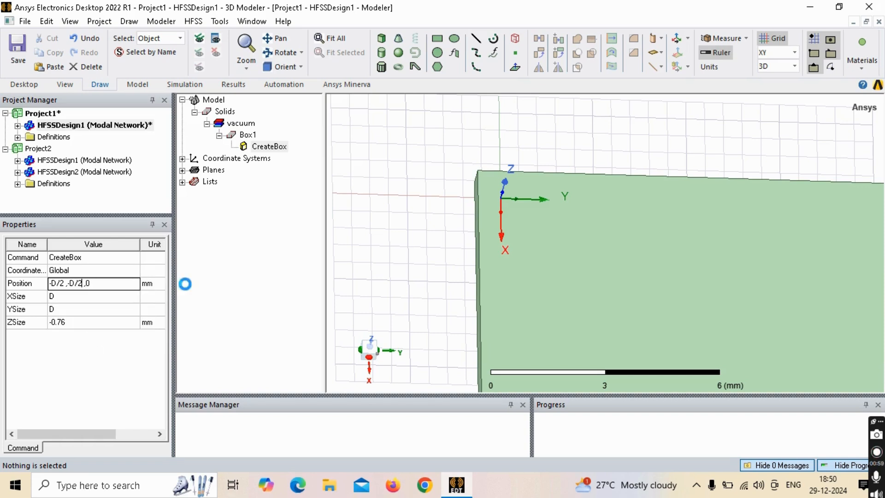
{"action": "left_click", "coordinate": [547, 232]}
{"action": "left_click", "coordinate": [547, 231]}
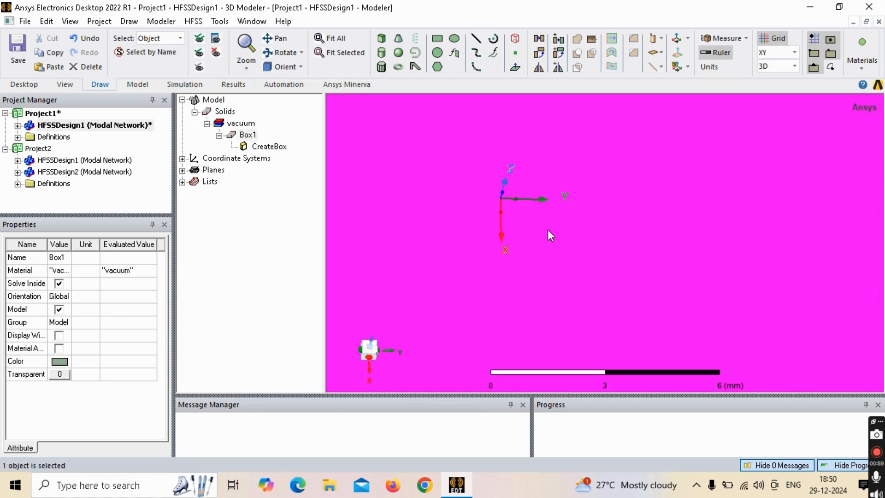
{"action": "key", "text": "ctrl+v"}
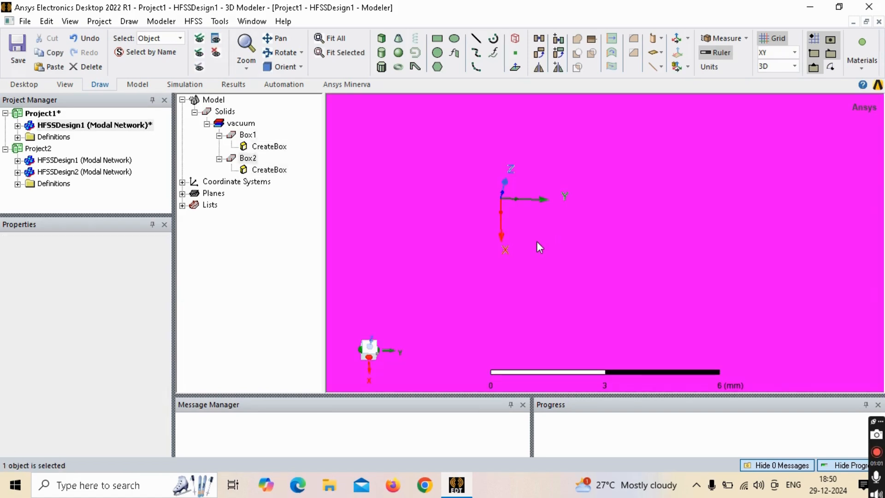
{"action": "key", "text": "ctrl+d"}
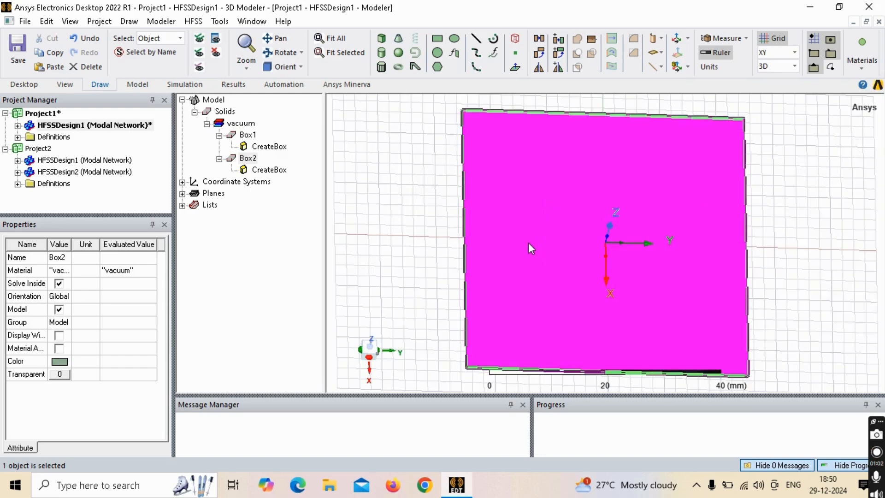
{"action": "left_click", "coordinate": [249, 159]}
{"action": "key", "text": "Delete"}
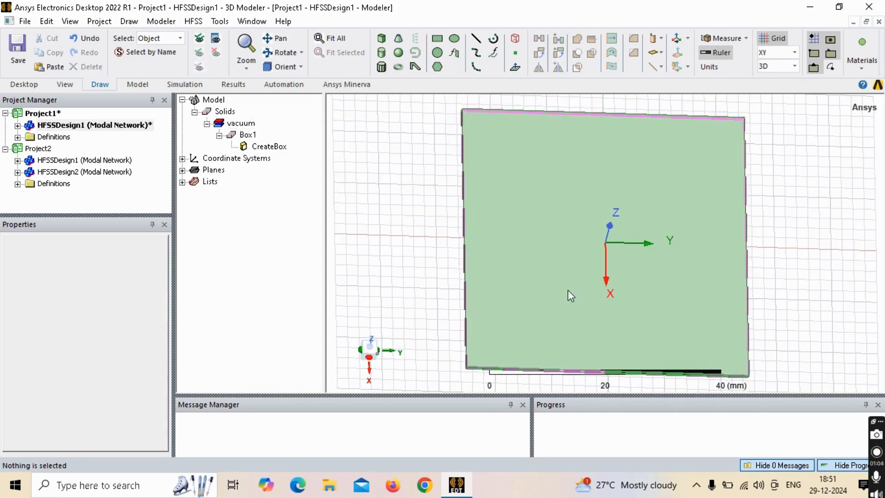
Draw a rectangle about 16 mm by 18 mm on the box's top face, starting at -8, -8, 0 mm
{"action": "left_click_drag", "start_coordinate": [567, 289], "coordinate": [505, 231], "text": "alt"}
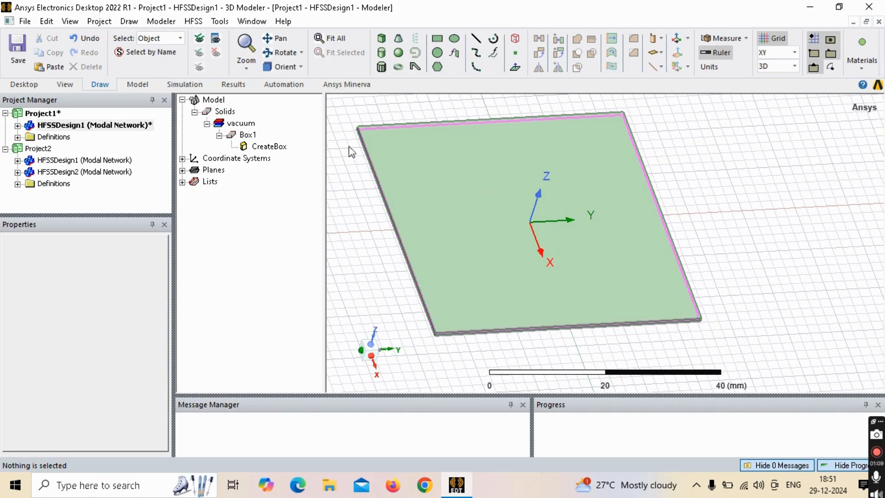
{"action": "left_click", "coordinate": [436, 41]}
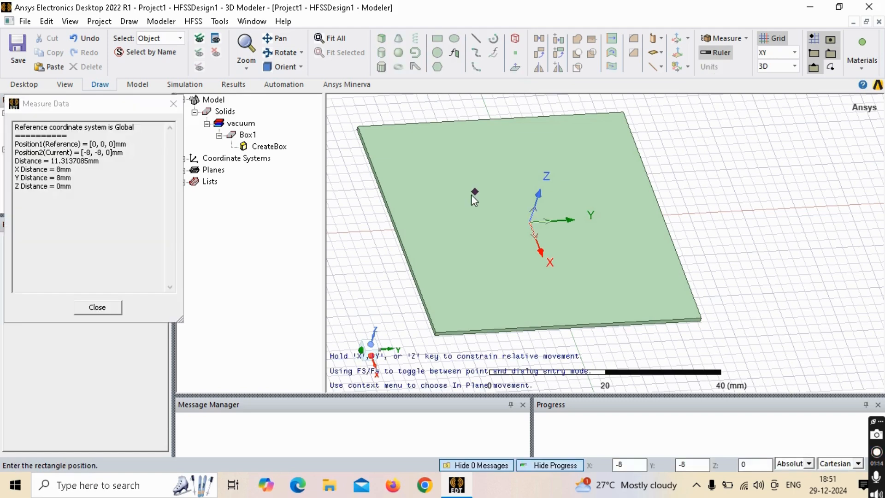
{"action": "left_click", "coordinate": [472, 193]}
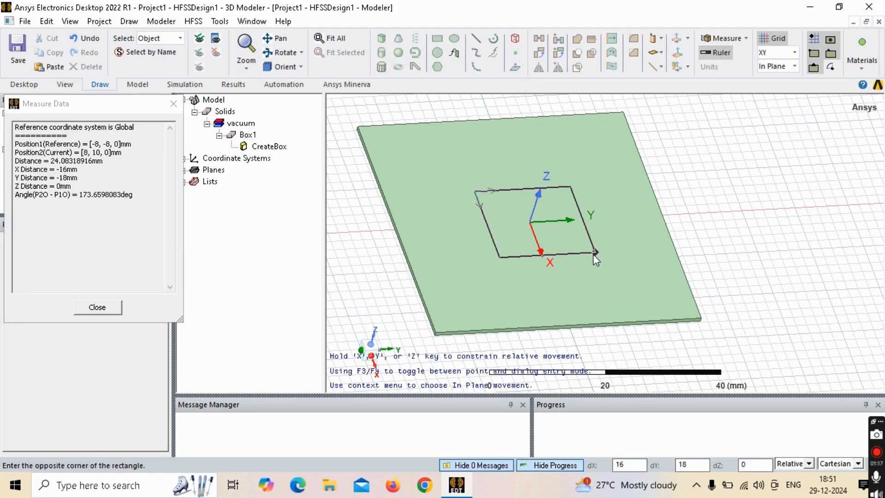
{"action": "left_click", "coordinate": [593, 253]}
Set the rectangle's X and Y sizes to a new length variable L with a value of 15.3 mm
{"action": "left_click", "coordinate": [258, 182]}
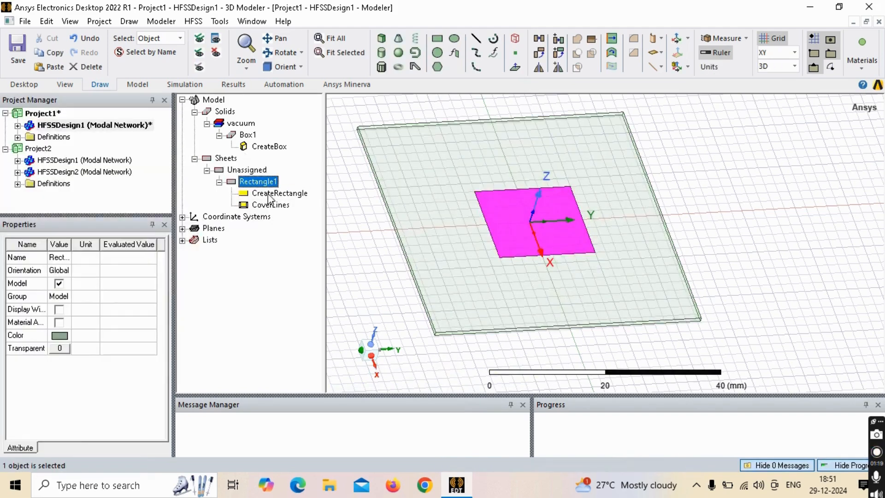
{"action": "left_click", "coordinate": [269, 194]}
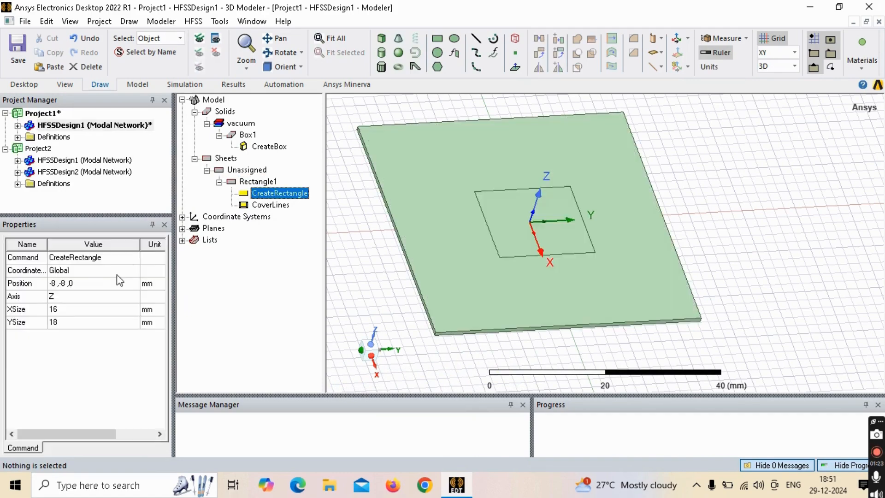
{"action": "left_click", "coordinate": [70, 309]}
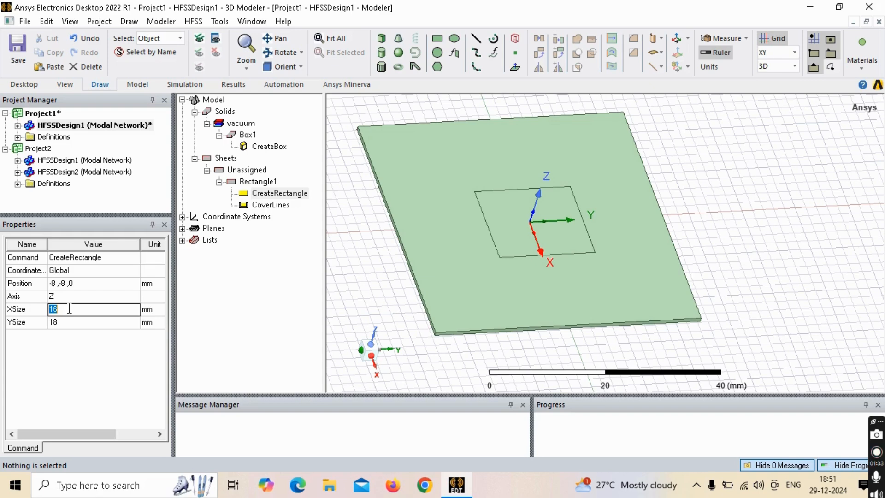
{"action": "type", "text": "L"}
{"action": "key", "text": "Return"}
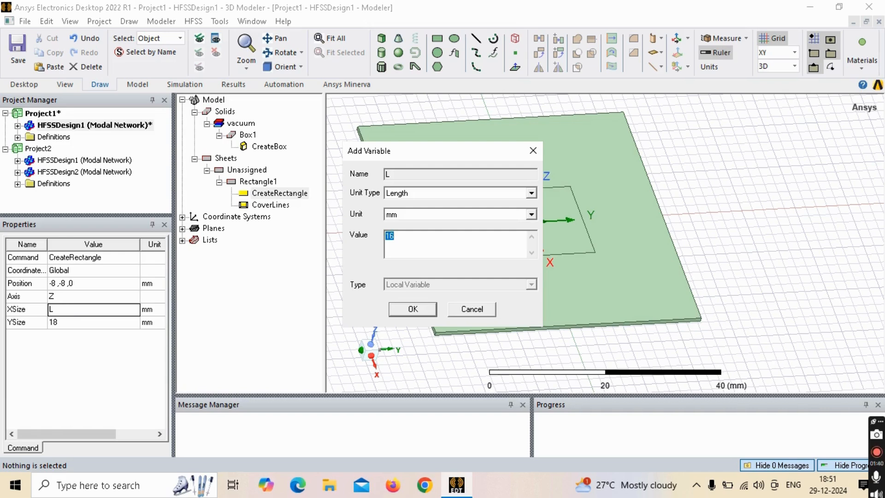
{"action": "type", "text": "15.3"}
{"action": "key", "text": "Return"}
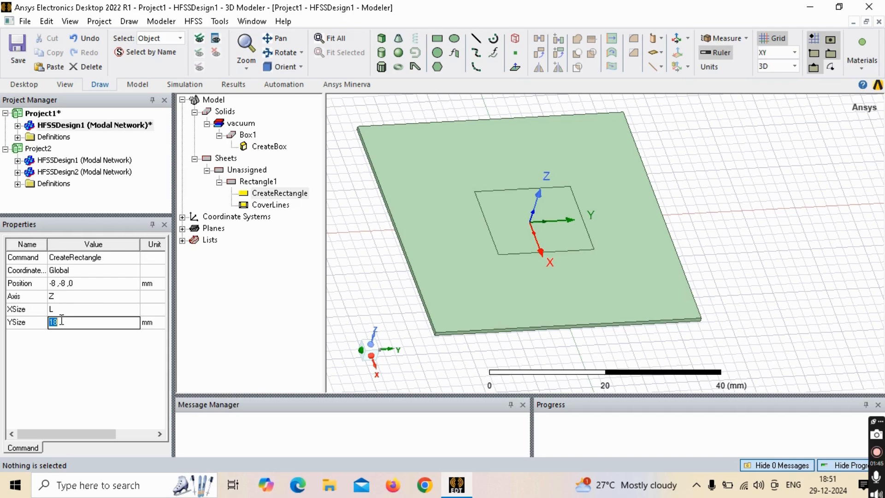
{"action": "type", "text": "L"}
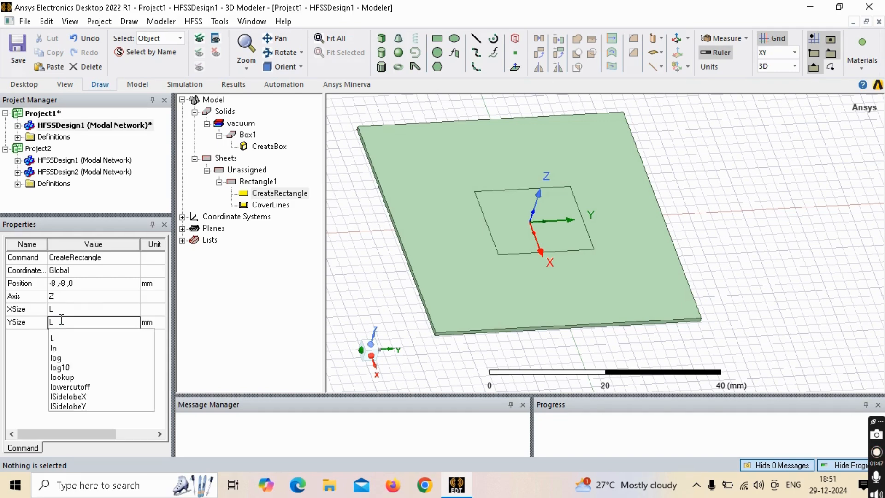
{"action": "key", "text": "Return"}
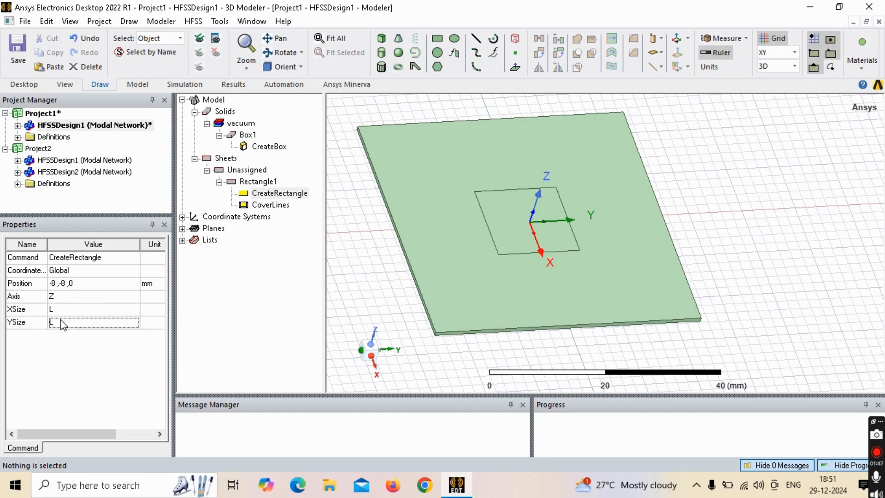
Center the patch rectangle on the origin by setting its position to -L/2, -L/2, 0 mm
{"action": "left_click", "coordinate": [58, 285]}
{"action": "left_click", "coordinate": [55, 283]}
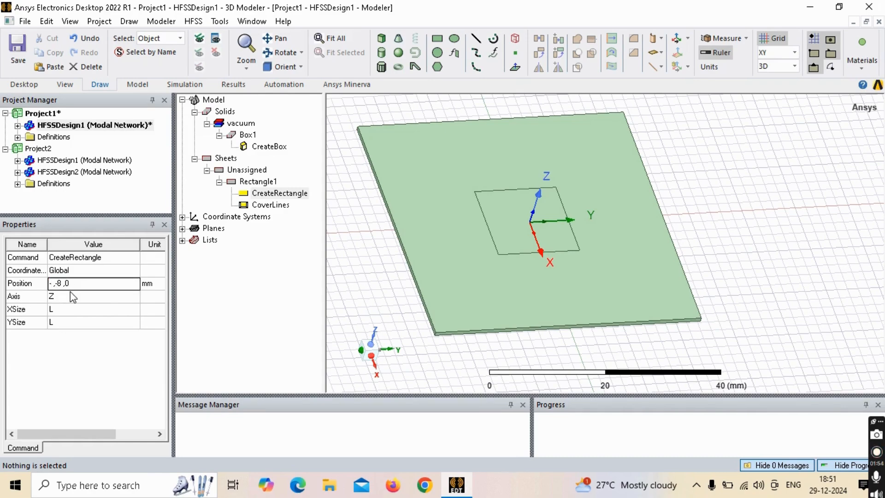
{"action": "key", "text": "BackSpace"}
{"action": "type", "text": "-L/2"}
{"action": "key", "text": "BackSpace"}
{"action": "type", "text": "L/2"}
{"action": "left_click", "coordinate": [70, 292]}
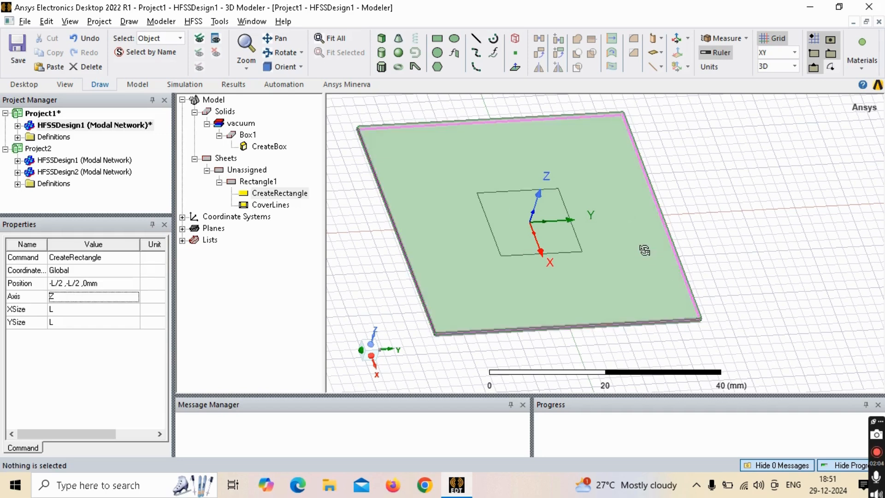
Select the bottom face of the substrate box and create a separate sheet object from it
{"action": "left_click_drag", "start_coordinate": [644, 250], "coordinate": [658, 197], "text": "alt"}
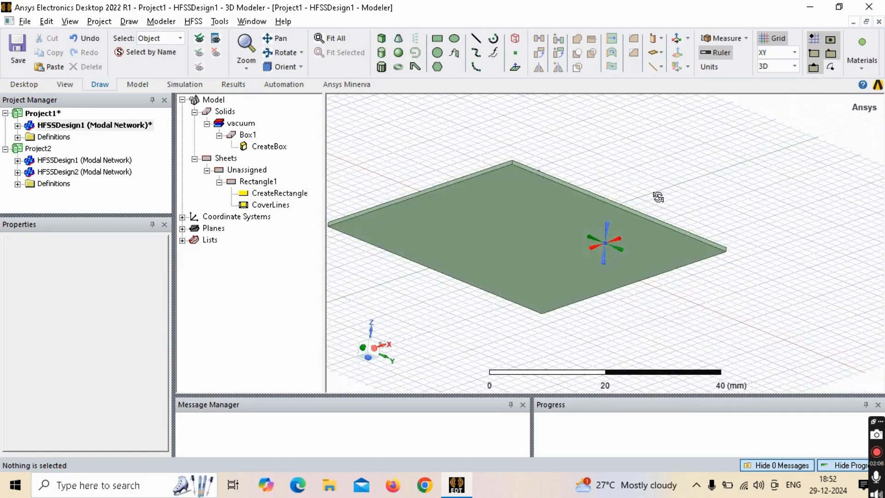
{"action": "left_click_drag", "start_coordinate": [604, 178], "coordinate": [614, 167], "text": "alt"}
{"action": "left_click_drag", "start_coordinate": [501, 186], "coordinate": [378, 205], "text": "alt"}
{"action": "scroll", "coordinate": [378, 206], "scroll_direction": "up", "scroll_amount": 2}
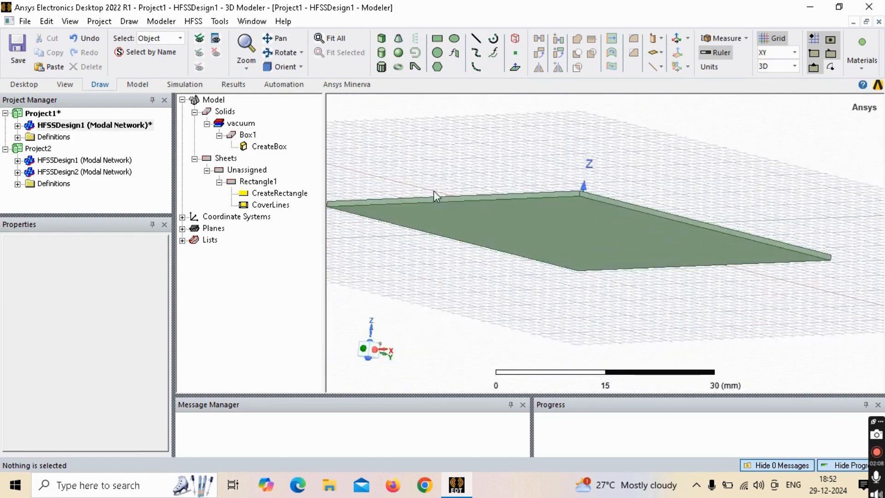
{"action": "left_click_drag", "start_coordinate": [440, 184], "coordinate": [459, 162], "text": "shift"}
{"action": "left_click_drag", "start_coordinate": [451, 195], "coordinate": [361, 192], "text": "alt"}
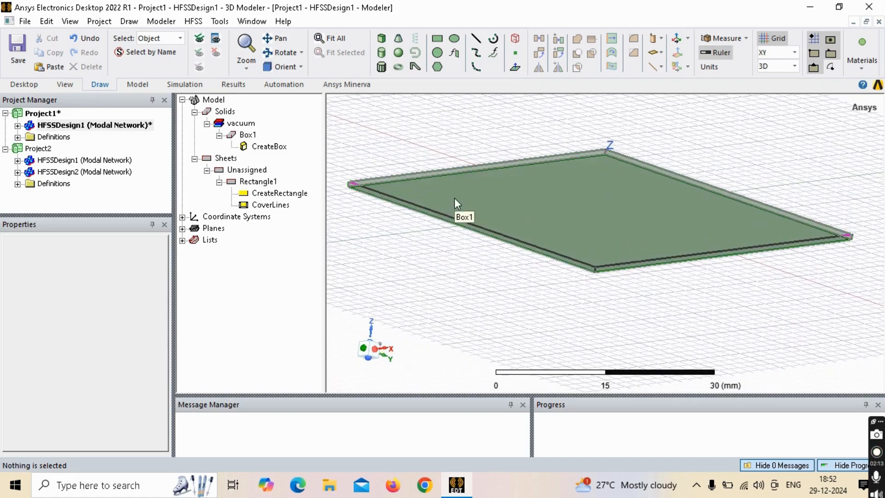
{"action": "key", "text": "f"}
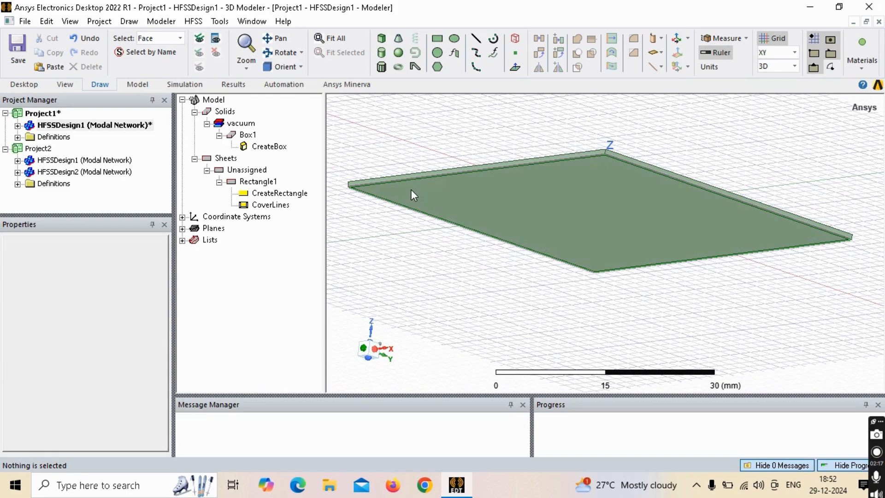
{"action": "left_click", "coordinate": [410, 189]}
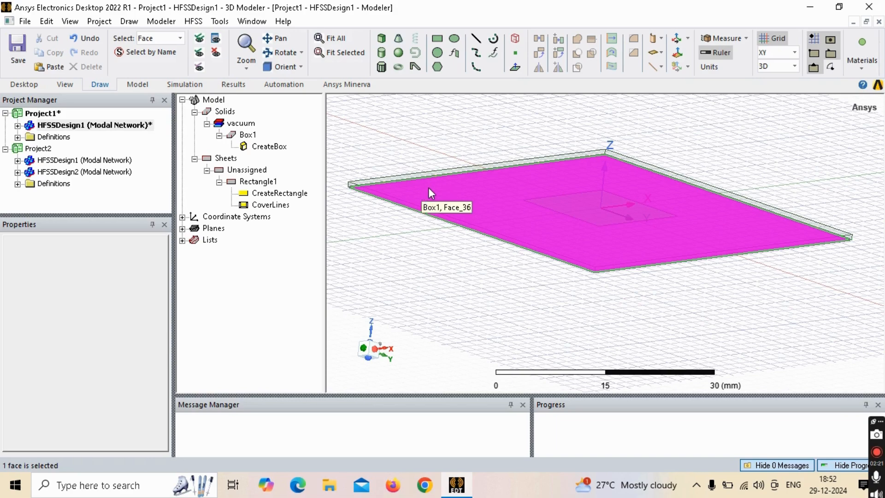
{"action": "right_click", "coordinate": [464, 190]}
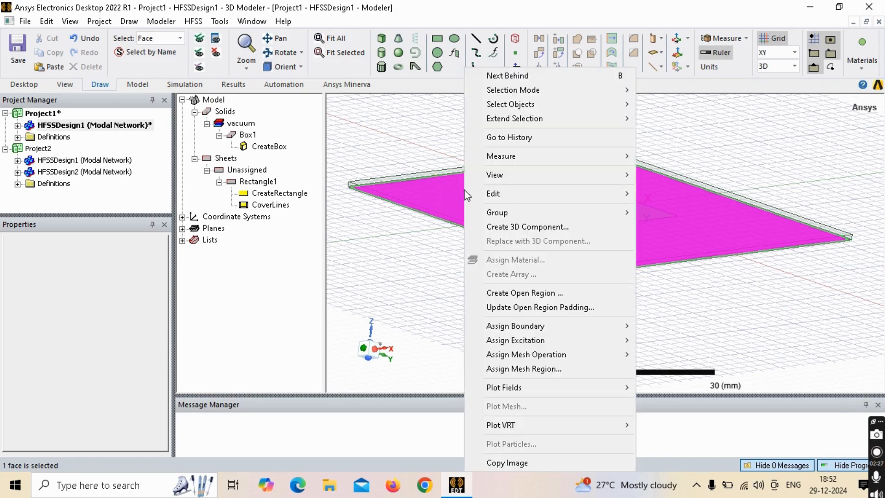
{"action": "mouse_move", "coordinate": [607, 195]}
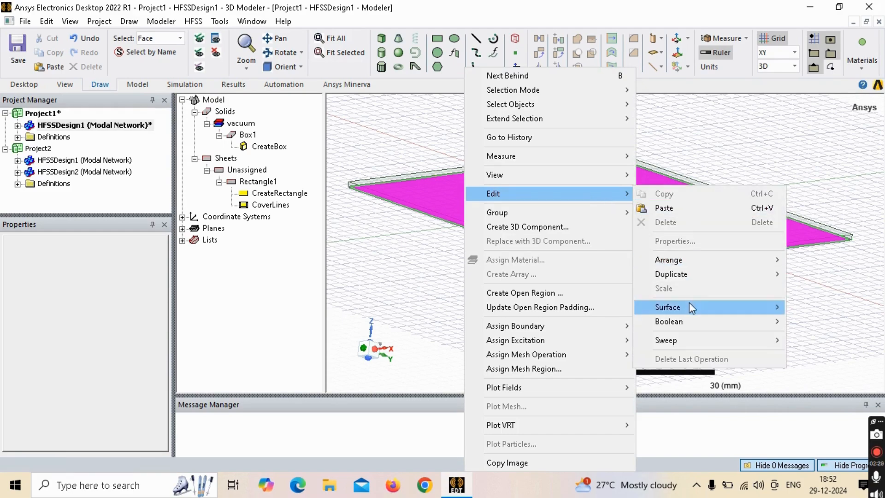
{"action": "mouse_move", "coordinate": [690, 305]}
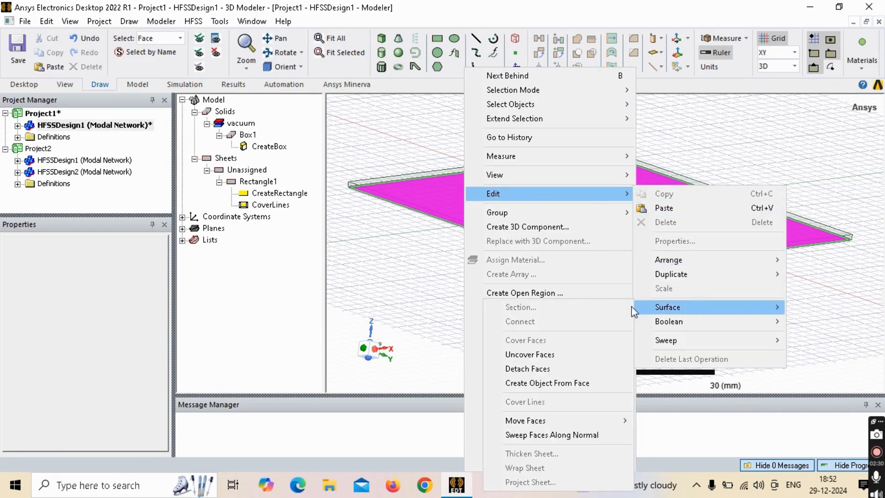
{"action": "left_click", "coordinate": [560, 384]}
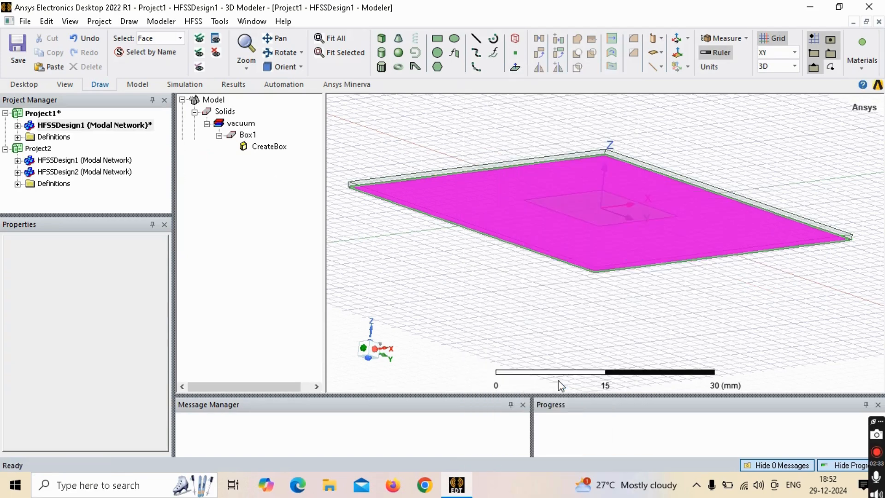
{"action": "left_click", "coordinate": [392, 249]}
{"action": "left_click", "coordinate": [279, 193]}
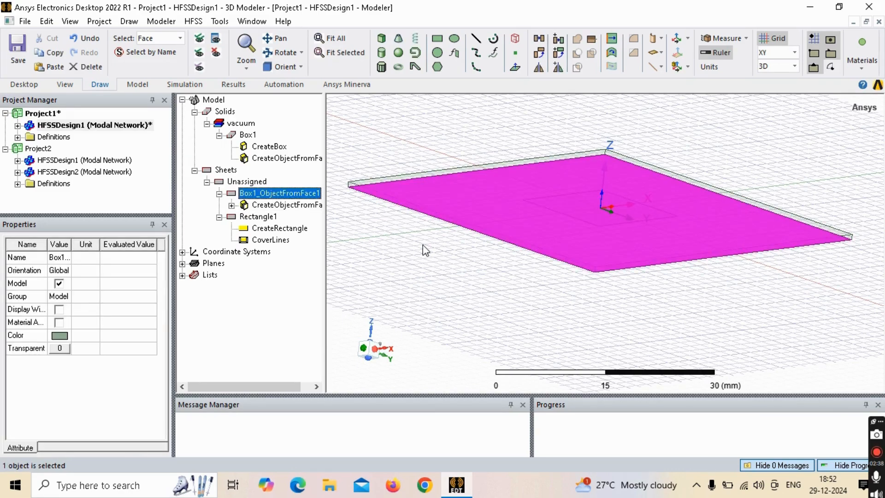
{"action": "left_click_drag", "start_coordinate": [585, 226], "coordinate": [523, 269], "text": "alt"}
{"action": "left_click", "coordinate": [454, 287]}
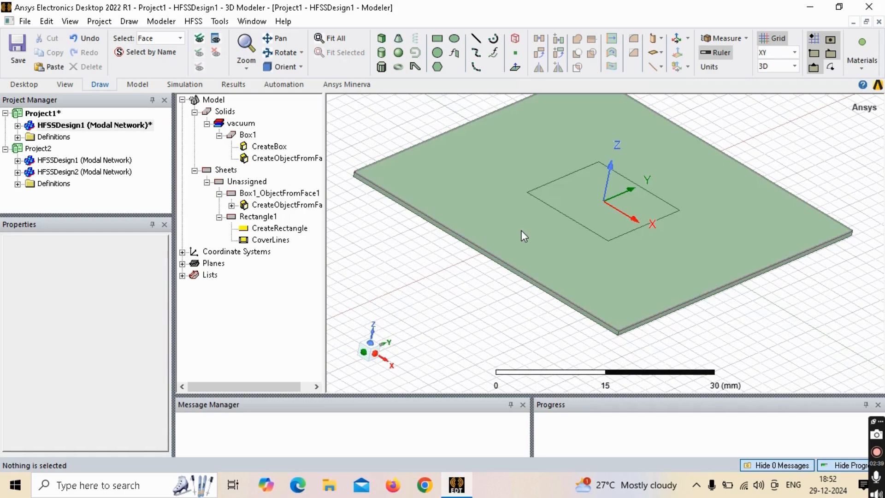
Draw a second rectangle about 11.8 mm by 17.7 mm, starting at -8, -10, 0 mm
{"action": "left_click_drag", "start_coordinate": [521, 232], "coordinate": [589, 121], "text": "alt"}
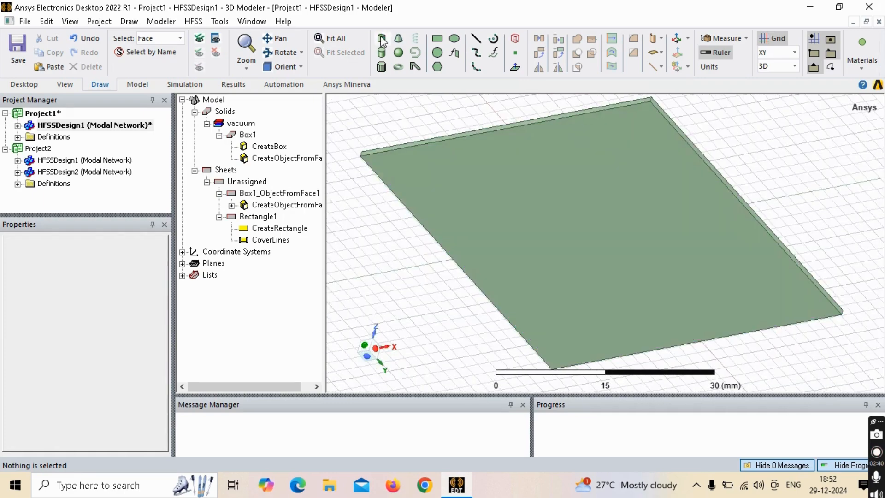
{"action": "left_click", "coordinate": [437, 40]}
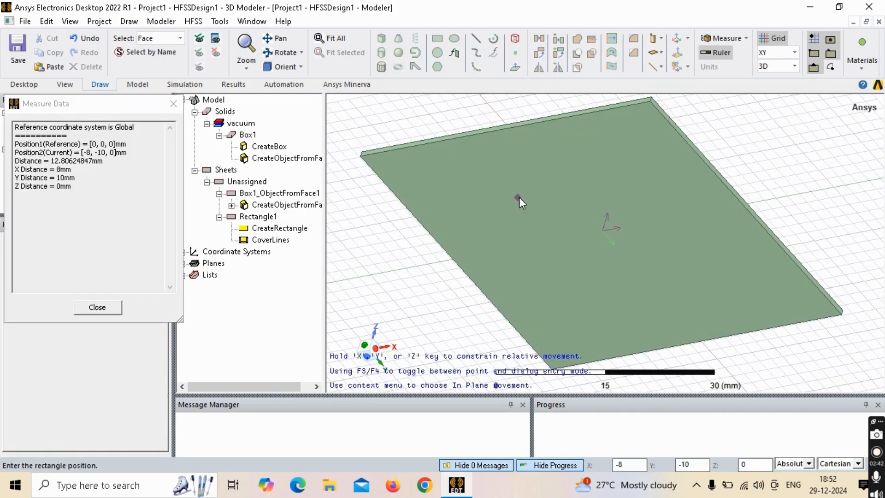
{"action": "left_click", "coordinate": [519, 199]}
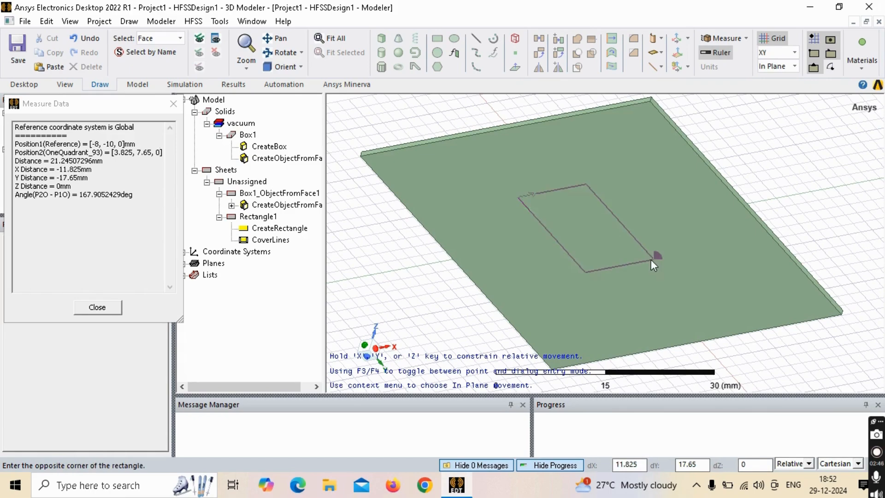
{"action": "left_click", "coordinate": [650, 259]}
Set the second rectangle's X and Y sizes to a new length variable SL with a value of 7.5 mm
{"action": "left_click", "coordinate": [262, 264]}
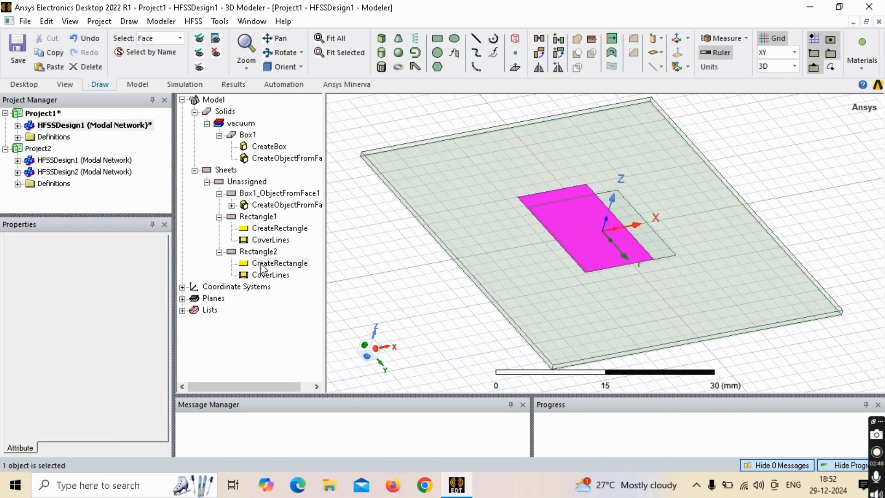
{"action": "left_click", "coordinate": [261, 266]}
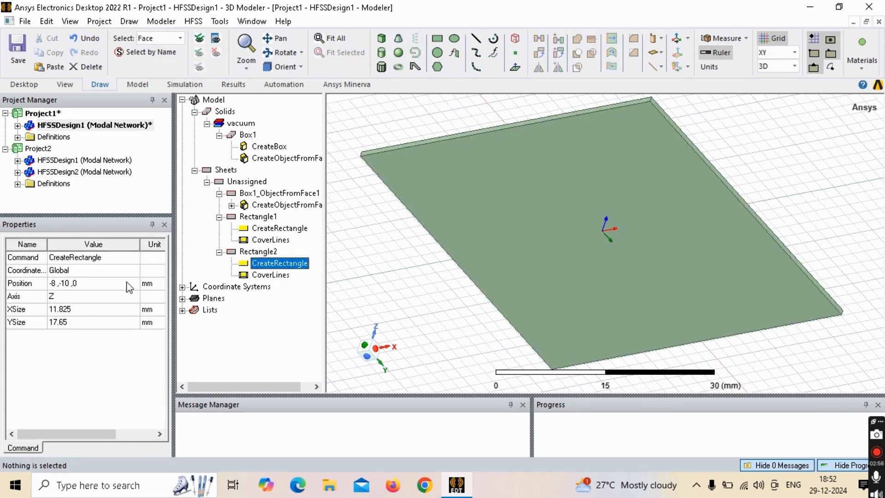
{"action": "left_click", "coordinate": [56, 314]}
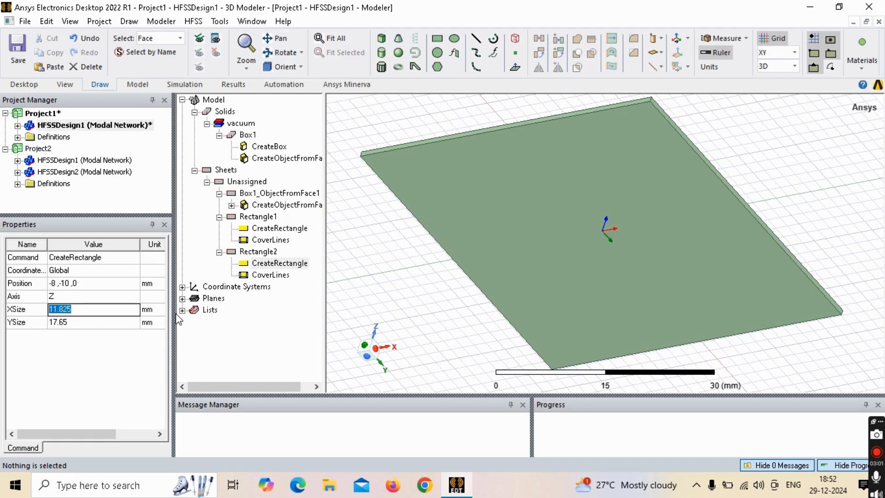
{"action": "type", "text": "SL"}
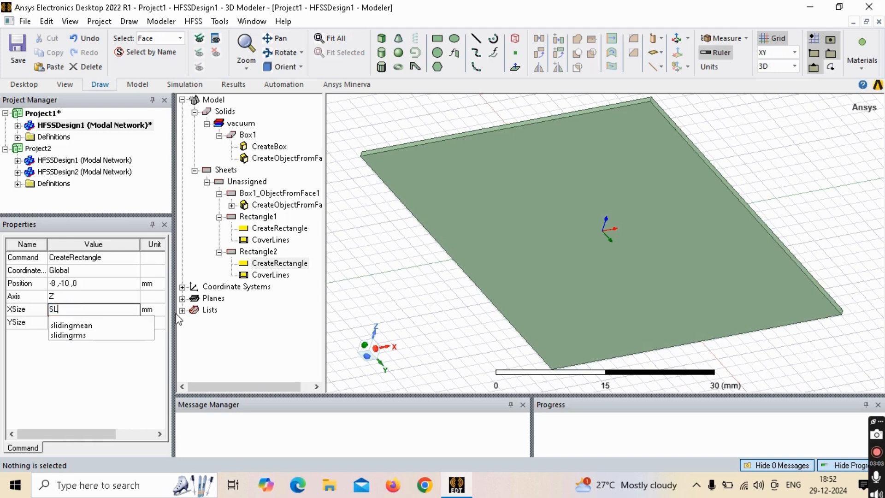
{"action": "key", "text": "Return"}
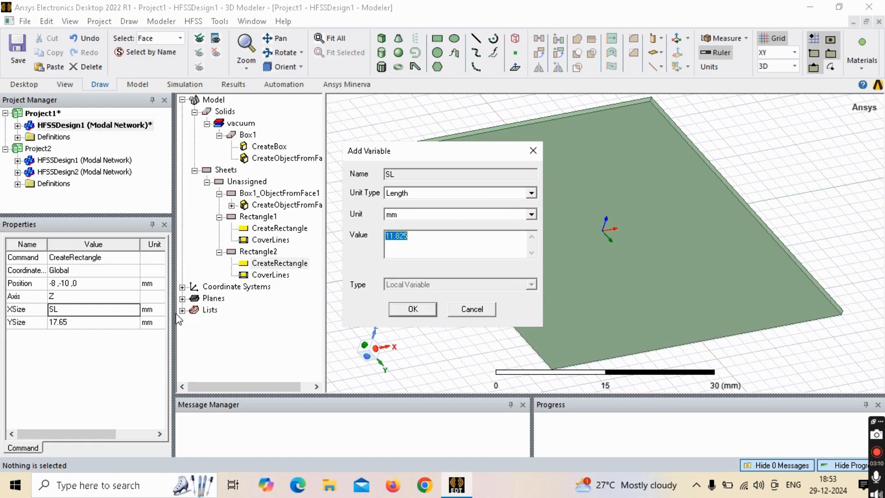
{"action": "type", "text": "7.5"}
{"action": "key", "text": "Return"}
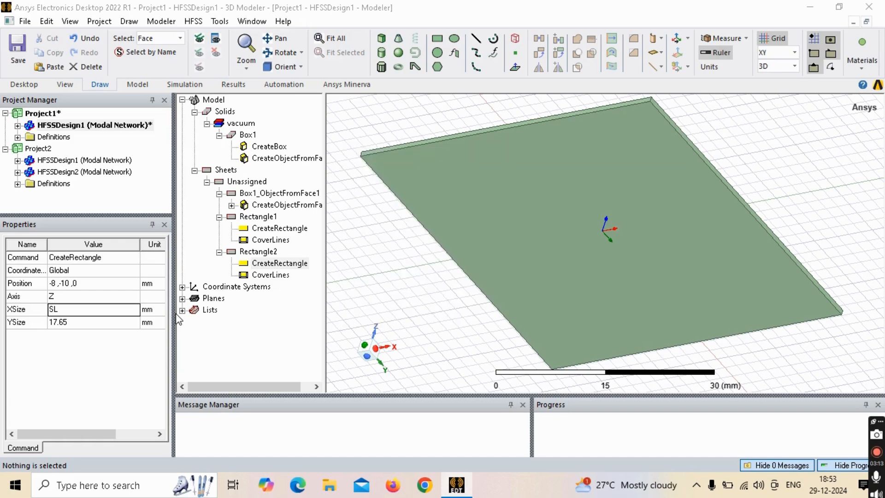
{"action": "key", "text": "Tab"}
{"action": "type", "text": "SL"}
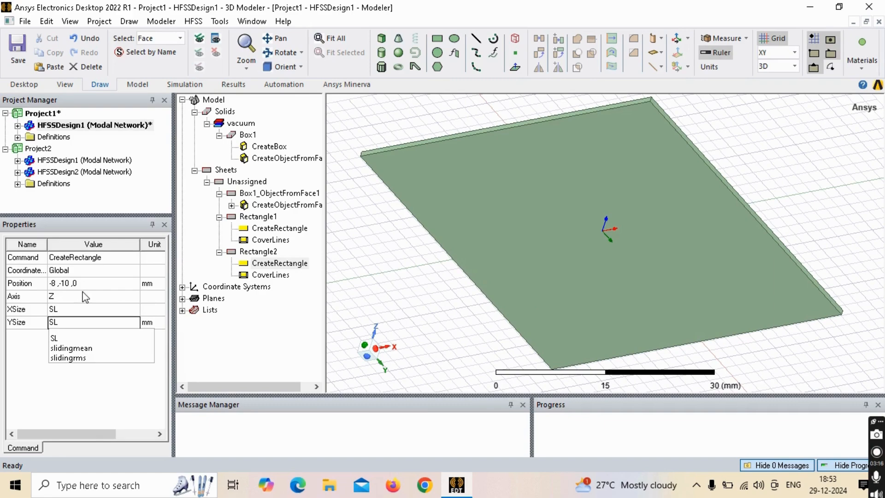
Center the second rectangle on the box's underside by setting its position to -SL/2, -SL/2, -0.76 mm
{"action": "left_click", "coordinate": [57, 288]}
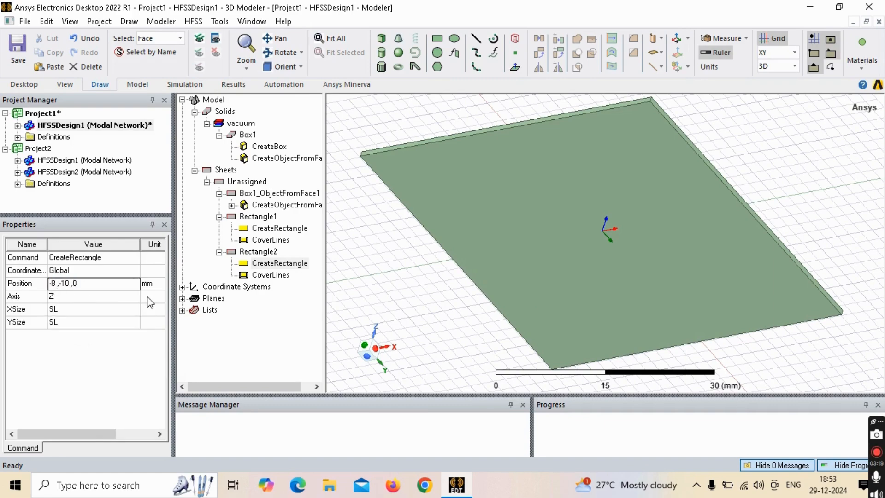
{"action": "key", "text": "BackSpace"}
{"action": "key", "text": "BackSpace"}
{"action": "type", "text": "-SL/2"}
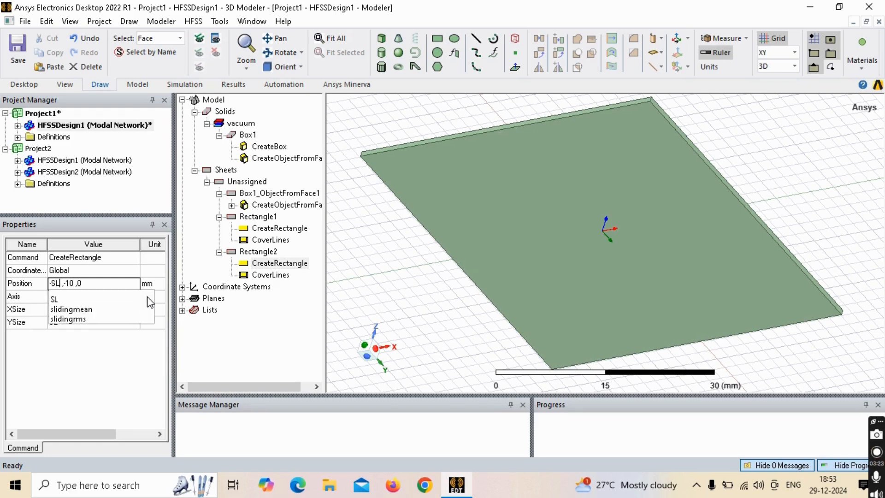
{"action": "key", "text": "Right"}
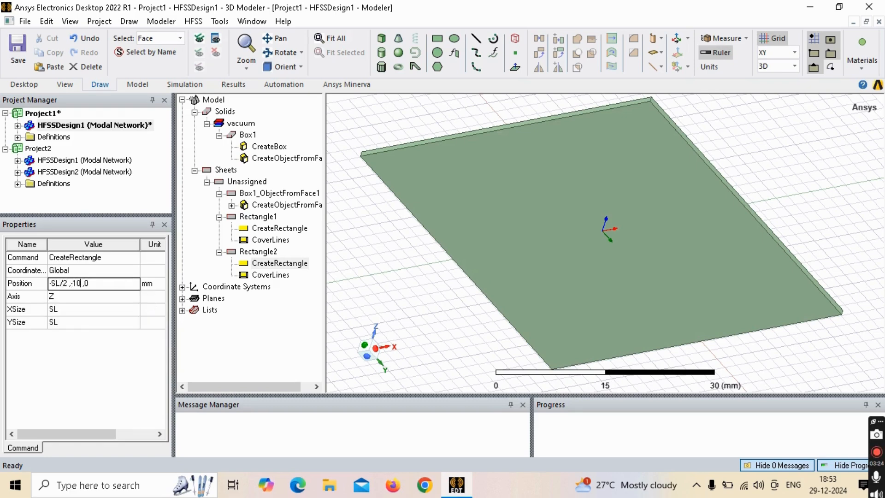
{"action": "key", "text": "Delete"}
{"action": "key", "text": "Delete"}
{"action": "type", "text": "-SL/2"}
{"action": "key", "text": "Right"}
{"action": "key", "text": "Right"}
{"action": "key", "text": "Right"}
{"action": "key", "text": "BackSpace"}
{"action": "type", "text": "-0.76"}
{"action": "left_click", "coordinate": [150, 301]}
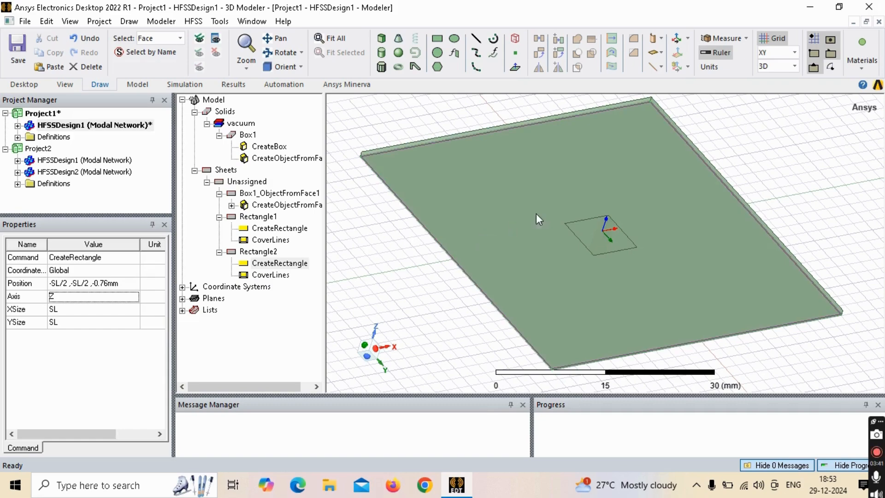
Draw a third rectangle about 4 mm by 4 mm inside the SL square, starting at -2, -2, 0 mm
{"action": "left_click_drag", "start_coordinate": [626, 185], "coordinate": [594, 239], "text": "alt"}
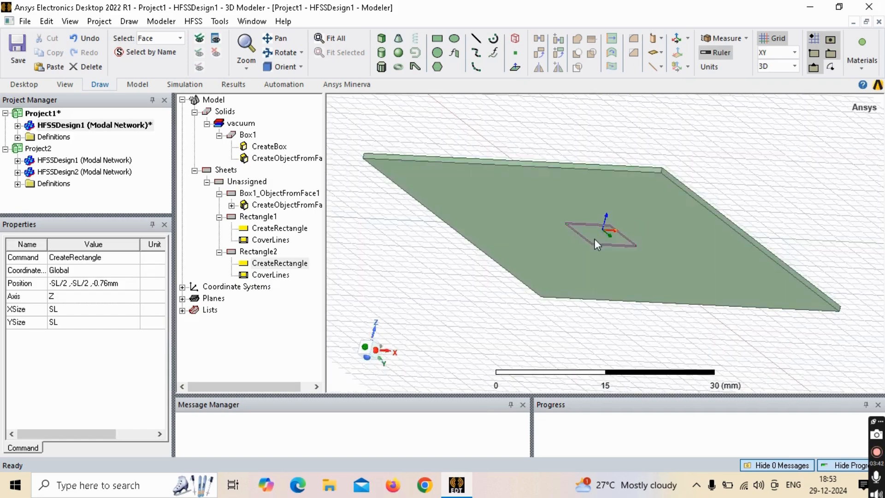
{"action": "left_click_drag", "start_coordinate": [651, 210], "coordinate": [606, 211], "text": "alt"}
{"action": "scroll", "coordinate": [585, 209], "scroll_direction": "up", "scroll_amount": 2}
{"action": "scroll", "coordinate": [585, 207], "scroll_direction": "up", "scroll_amount": 1}
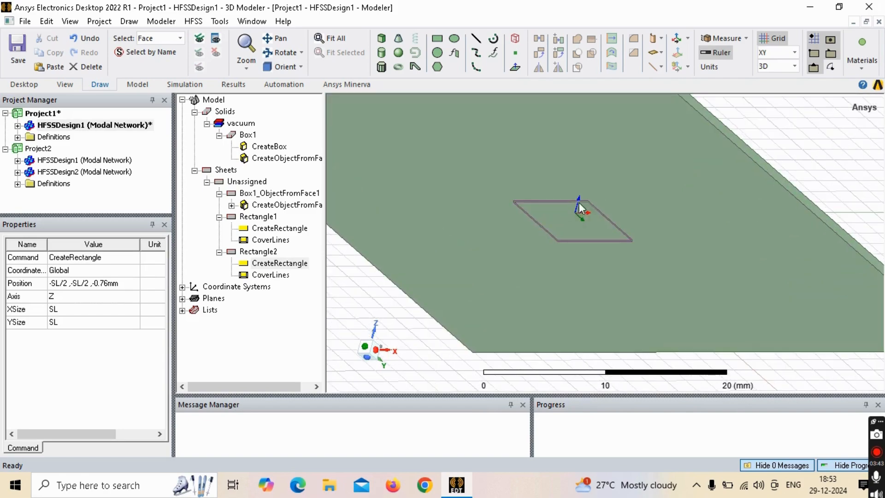
{"action": "left_click_drag", "start_coordinate": [652, 173], "coordinate": [651, 162], "text": "alt"}
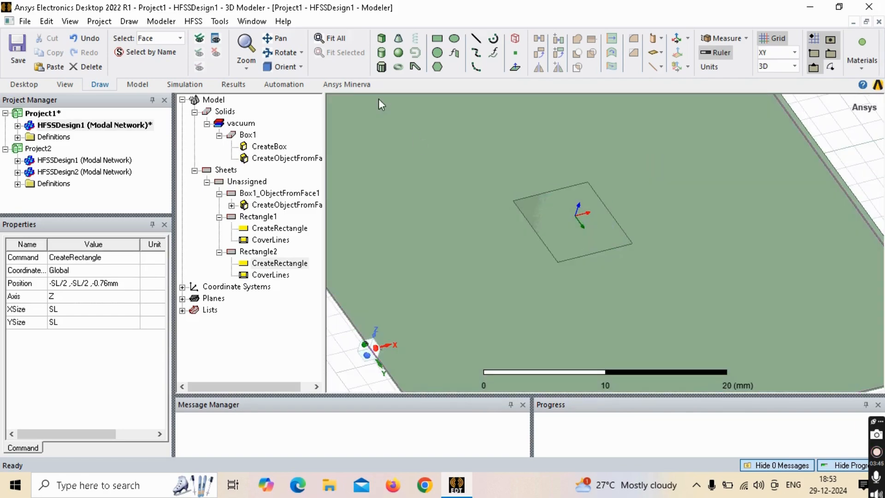
{"action": "left_click", "coordinate": [437, 38]}
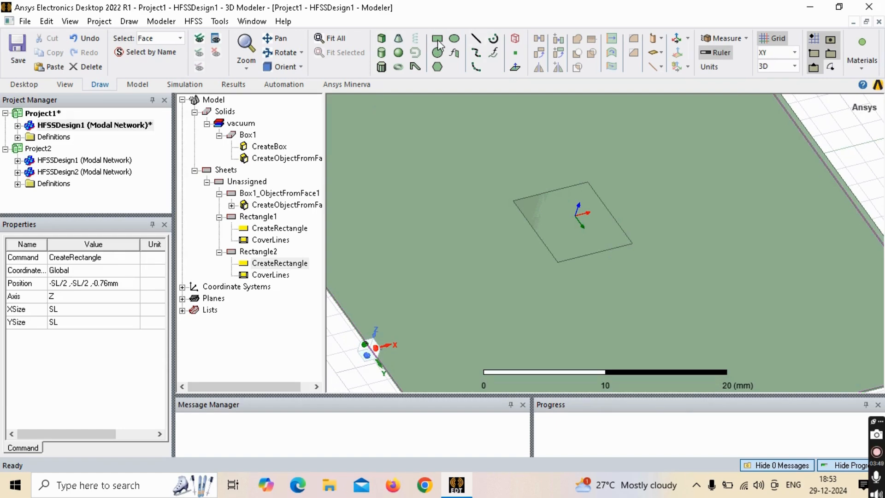
{"action": "left_click", "coordinate": [590, 205]}
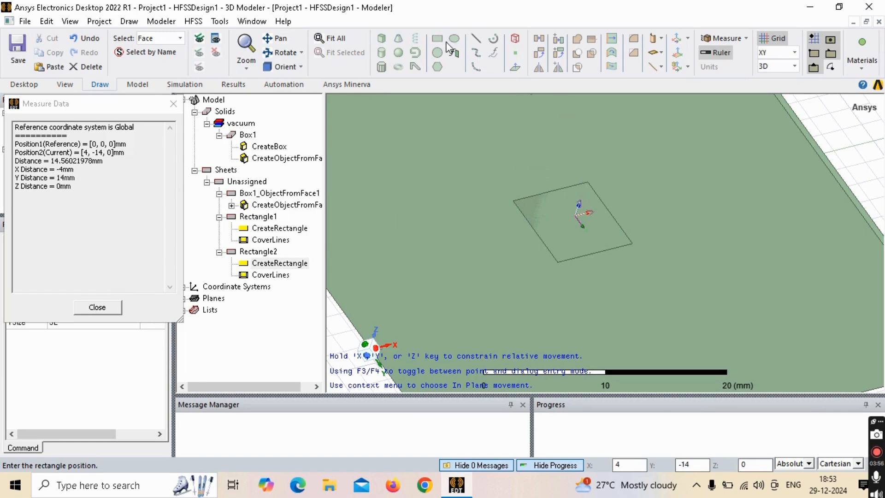
{"action": "left_click", "coordinate": [533, 205]}
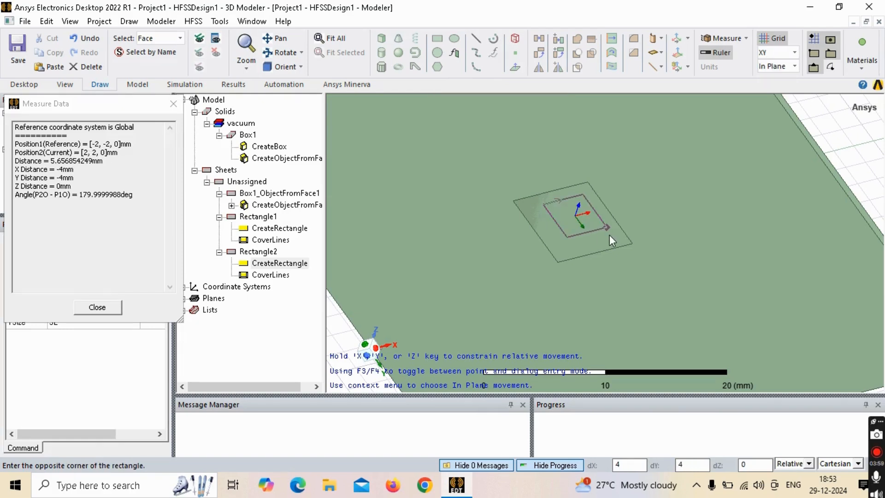
{"action": "left_click", "coordinate": [609, 234]}
Set the third rectangle's X size to SL-SW, defining SW as a new length variable of 1 mm
{"action": "left_click", "coordinate": [258, 286]}
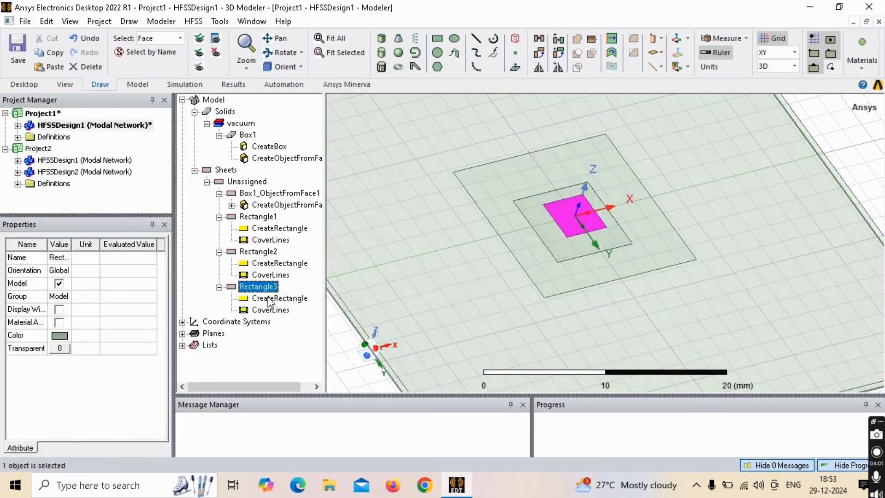
{"action": "left_click", "coordinate": [276, 298]}
{"action": "left_click", "coordinate": [54, 310]}
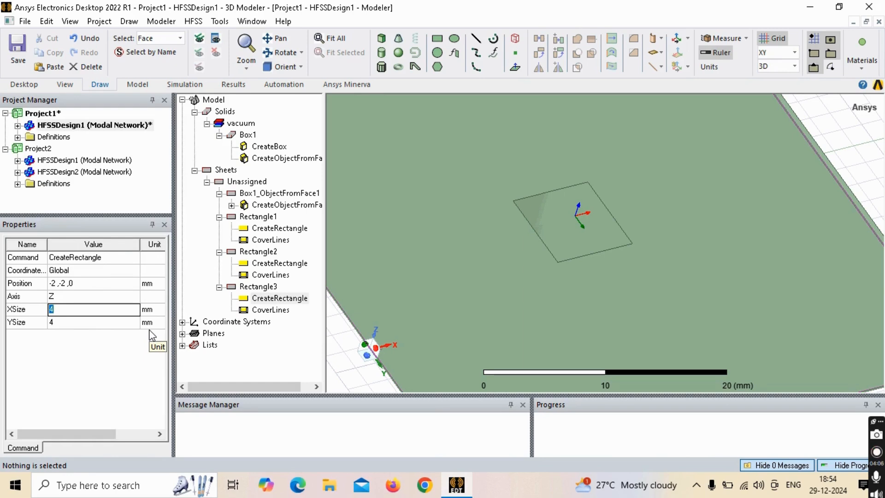
{"action": "type", "text": "SL"}
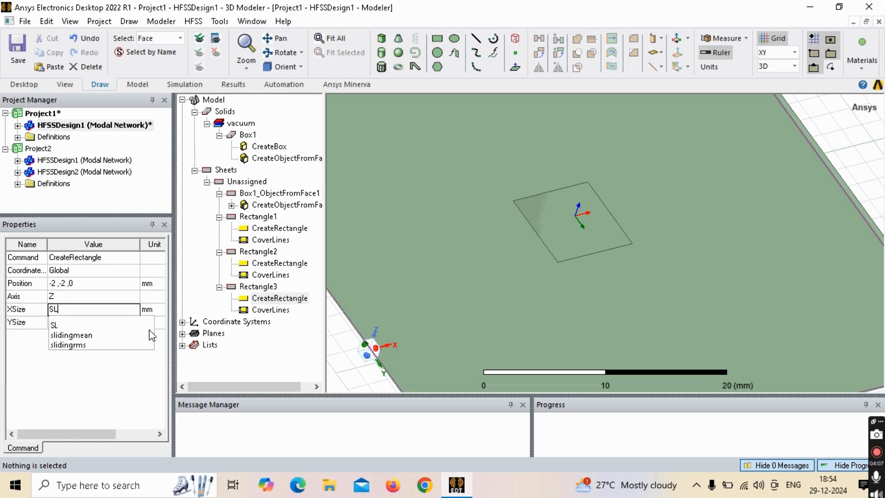
{"action": "key", "text": "Escape"}
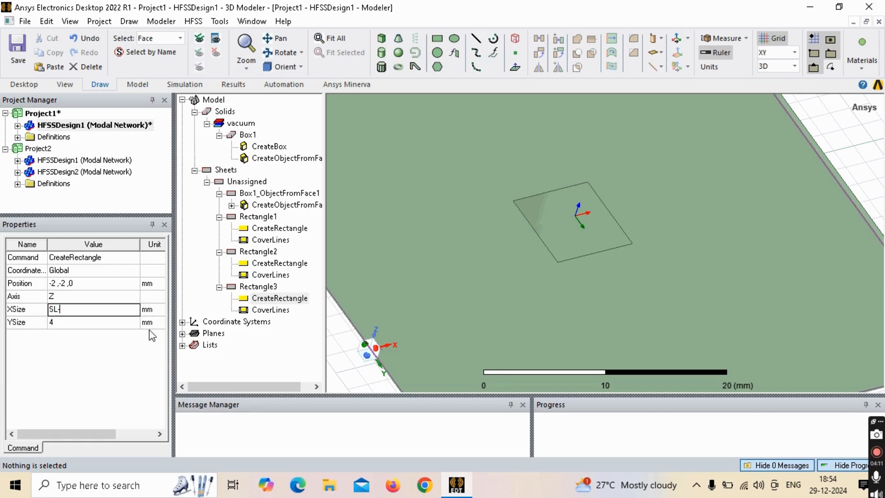
{"action": "type", "text": "-SW"}
{"action": "key", "text": "Return"}
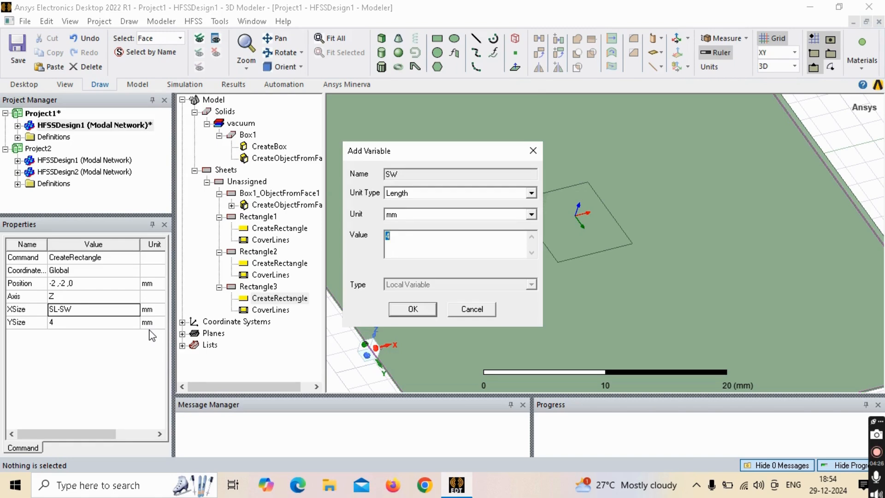
{"action": "type", "text": "1"}
{"action": "key", "text": "Return"}
Set the third rectangle's Y size to SL-SW
{"action": "key", "text": "Tab"}
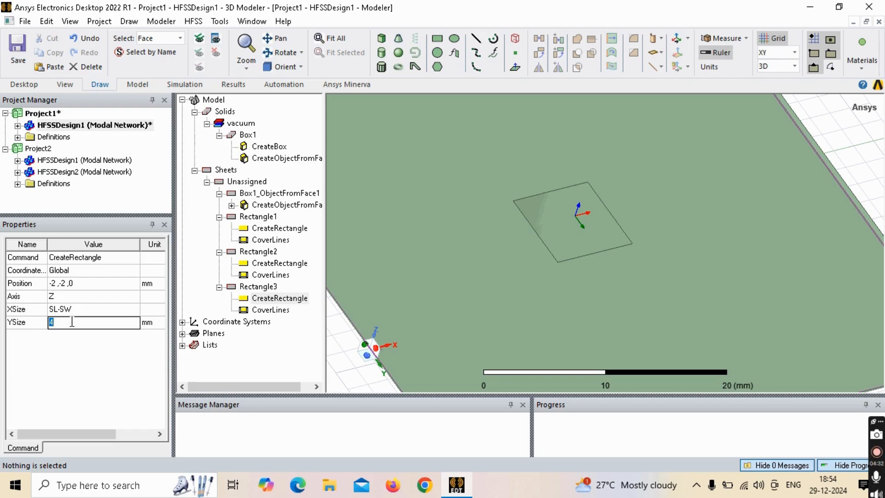
{"action": "type", "text": "SL"}
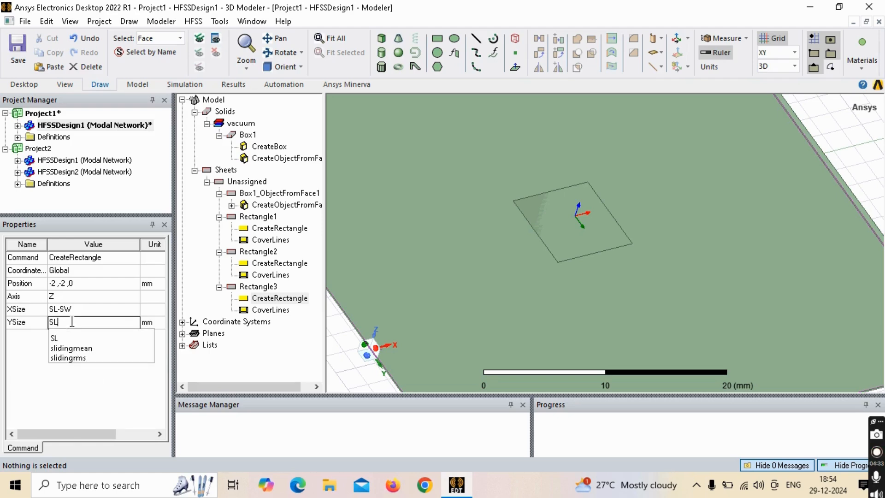
{"action": "type", "text": "-SW"}
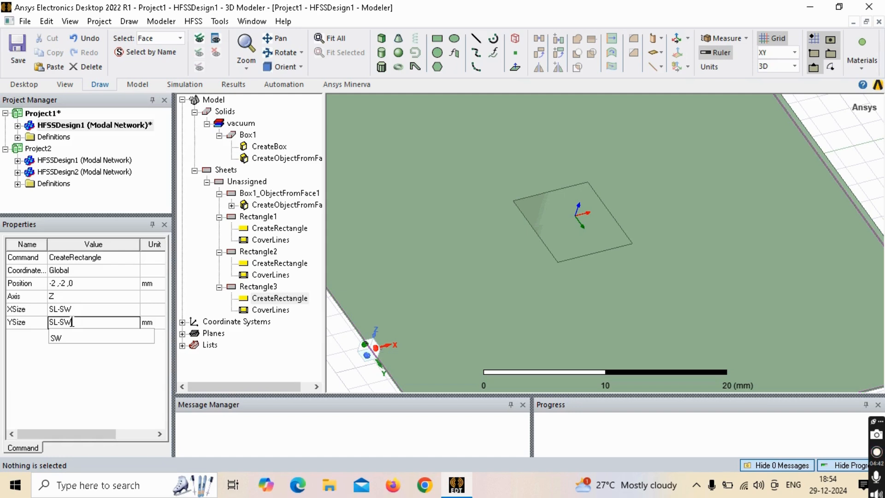
{"action": "key", "text": "Return"}
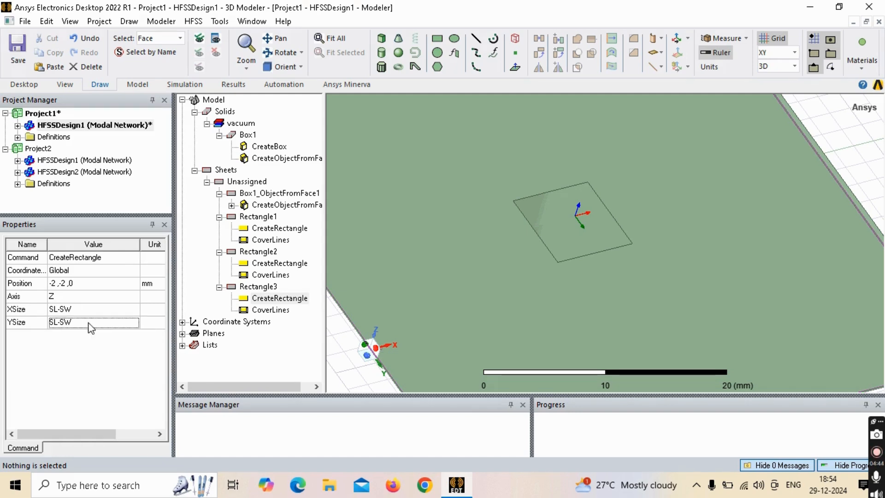
Set the X coordinate of the third rectangle's position to -(SL-SW)/2
{"action": "left_click", "coordinate": [59, 289]}
{"action": "left_click", "coordinate": [56, 284]}
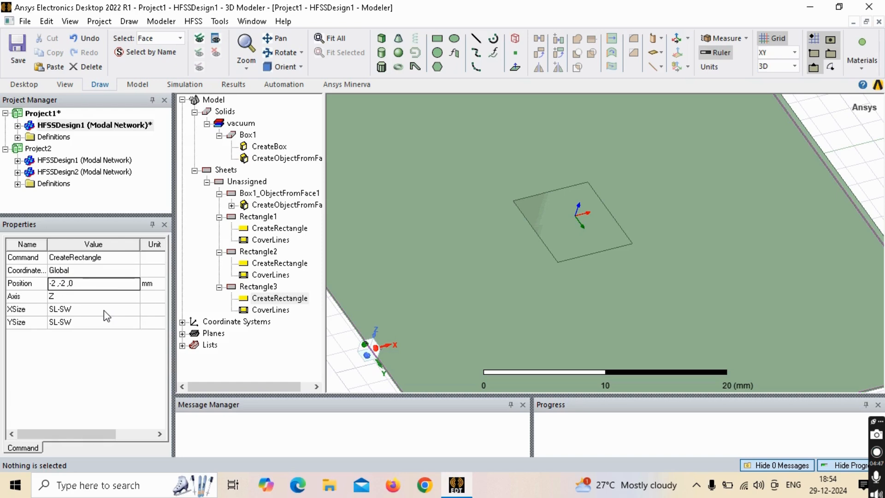
{"action": "key", "text": "BackSpace"}
{"action": "type", "text": "()"}
{"action": "type", "text": "SL"}
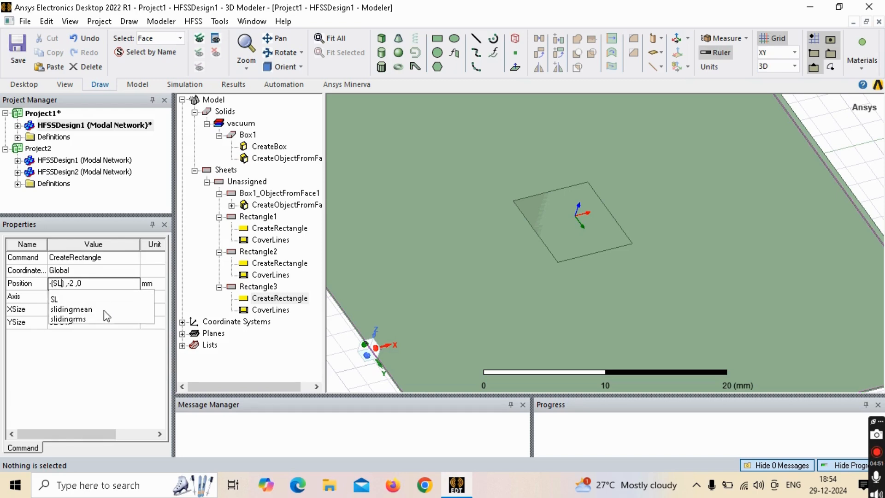
{"action": "type", "text": "-SW"}
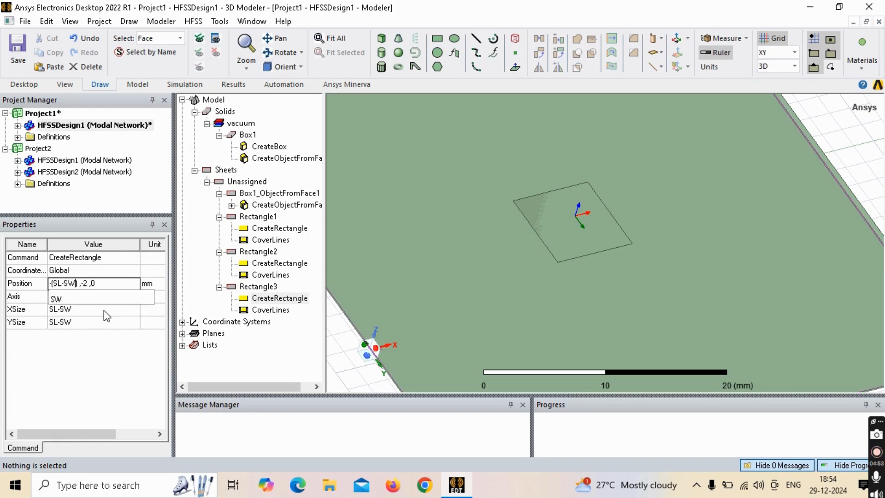
{"action": "type", "text": "/2"}
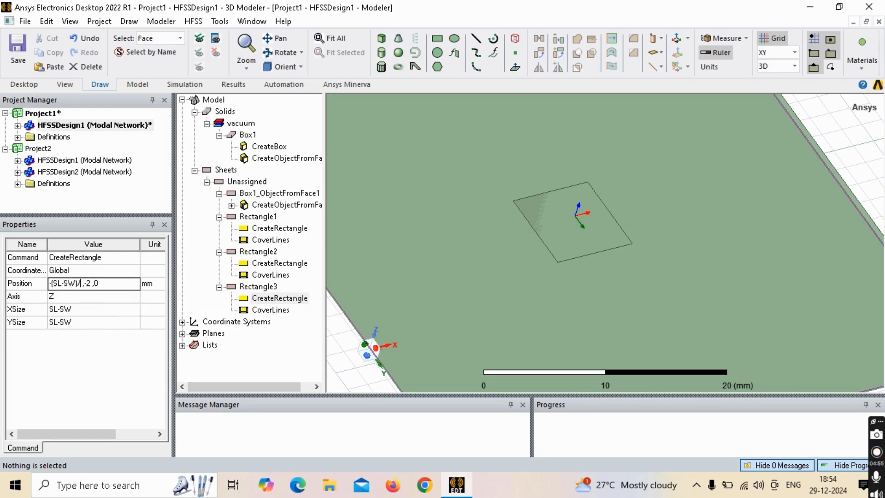
Set the third rectangle's Y coordinate to -(SL-SW)/2 and its Z coordinate to -0.76 mm
{"action": "key", "text": "Right"}
{"action": "key", "text": "Right"}
{"action": "key", "text": "Right"}
{"action": "key", "text": "BackSpace"}
{"action": "key", "text": "BackSpace"}
{"action": "type", "text": "-(SL-SW"}
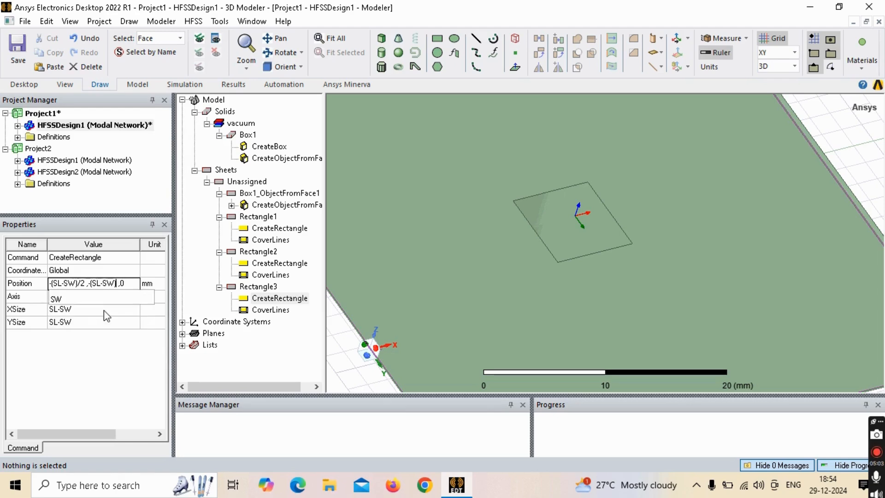
{"action": "key", "text": "Right"}
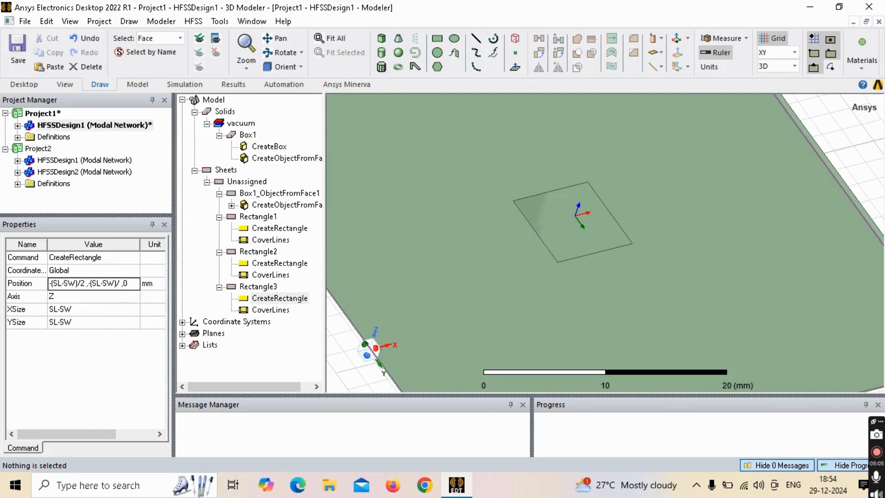
{"action": "type", "text": "/2"}
{"action": "left_click", "coordinate": [129, 283]}
{"action": "type", "text": "-0.76"}
{"action": "key", "text": "Return"}
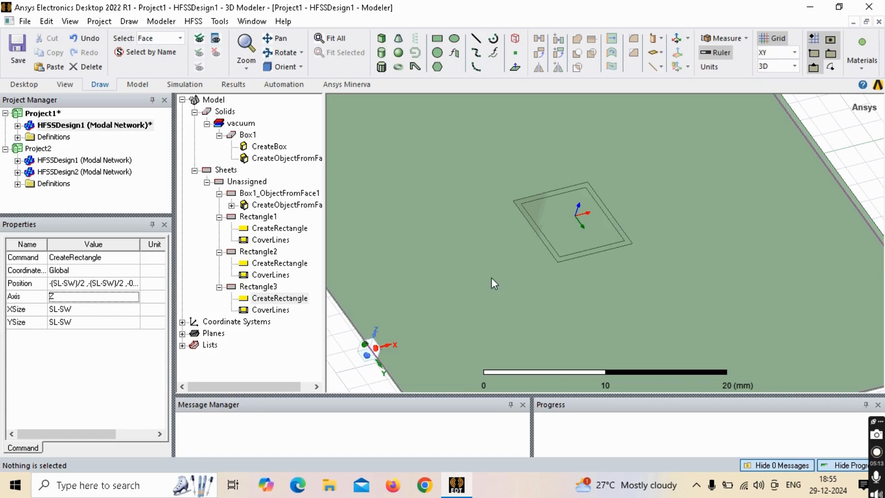
Examine the two nested squares on the box's underside, highlighting the outer face and the inner face in turn
{"action": "scroll", "coordinate": [491, 278], "scroll_direction": "down", "scroll_amount": 3}
{"action": "left_click", "coordinate": [772, 182]}
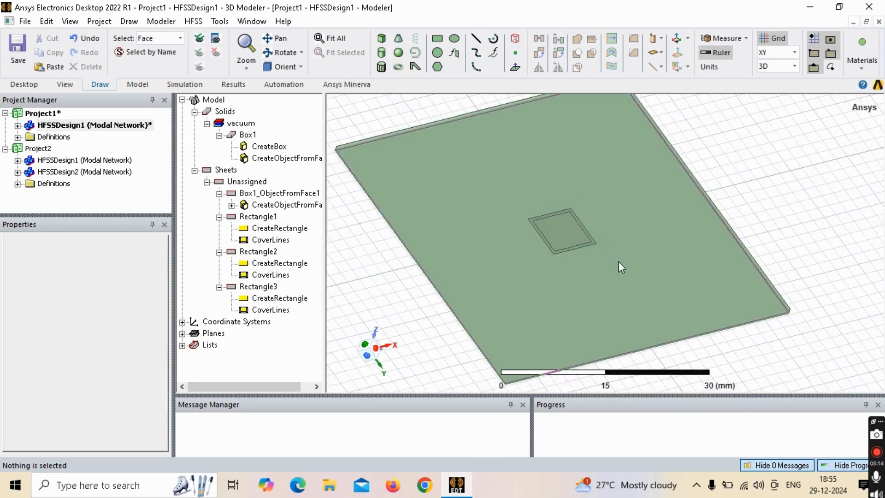
{"action": "scroll", "coordinate": [615, 255], "scroll_direction": "up", "scroll_amount": 2}
{"action": "scroll", "coordinate": [590, 226], "scroll_direction": "up", "scroll_amount": 3}
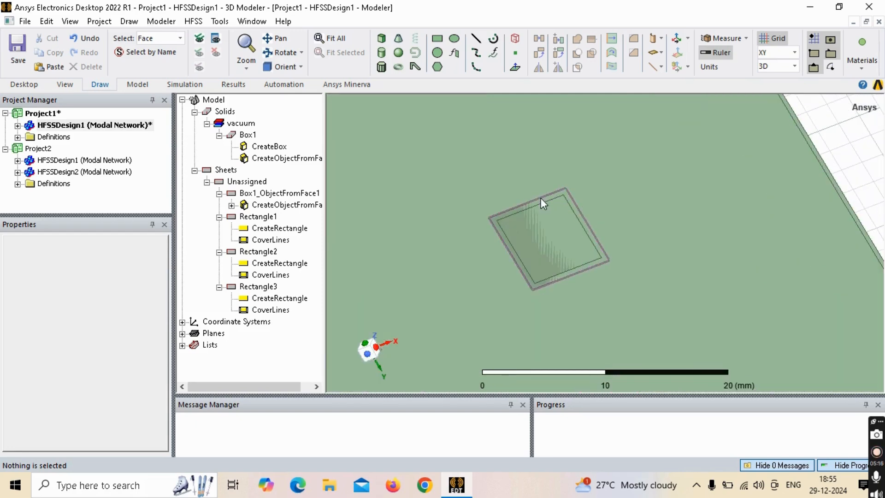
{"action": "left_click", "coordinate": [507, 212]}
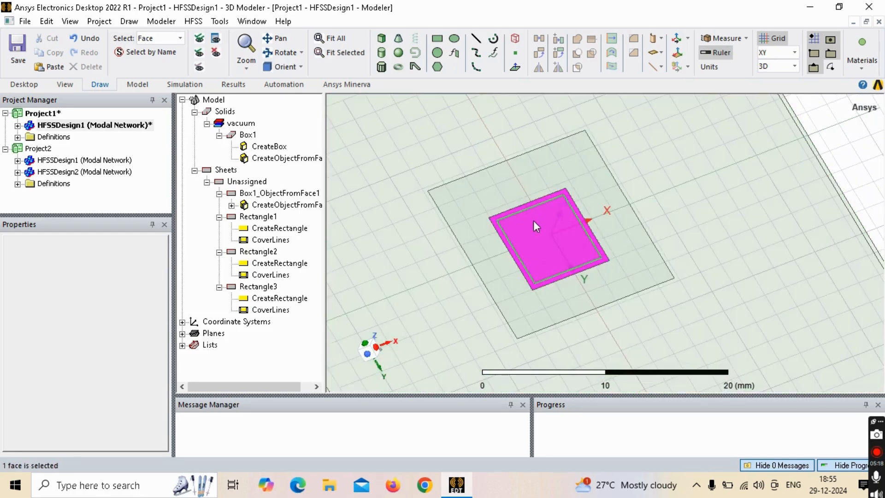
{"action": "left_click", "coordinate": [526, 214]}
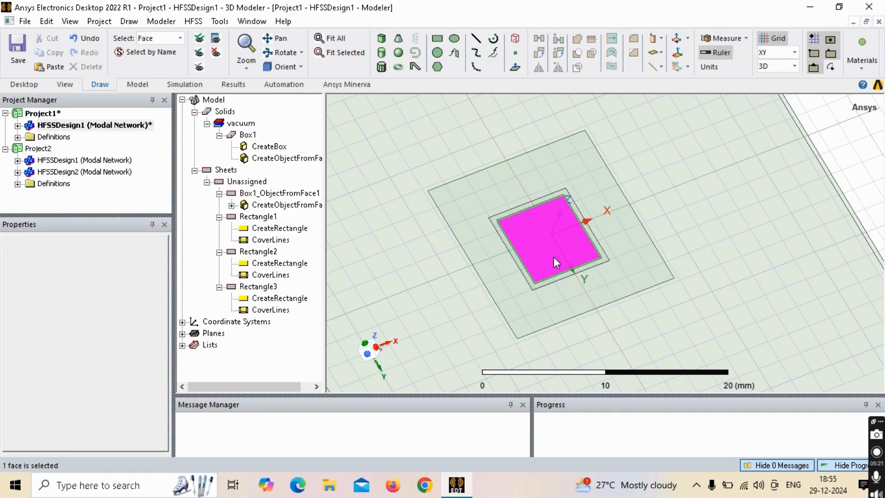
{"action": "scroll", "coordinate": [554, 256], "scroll_direction": "down", "scroll_amount": 1}
{"action": "left_click", "coordinate": [841, 152]}
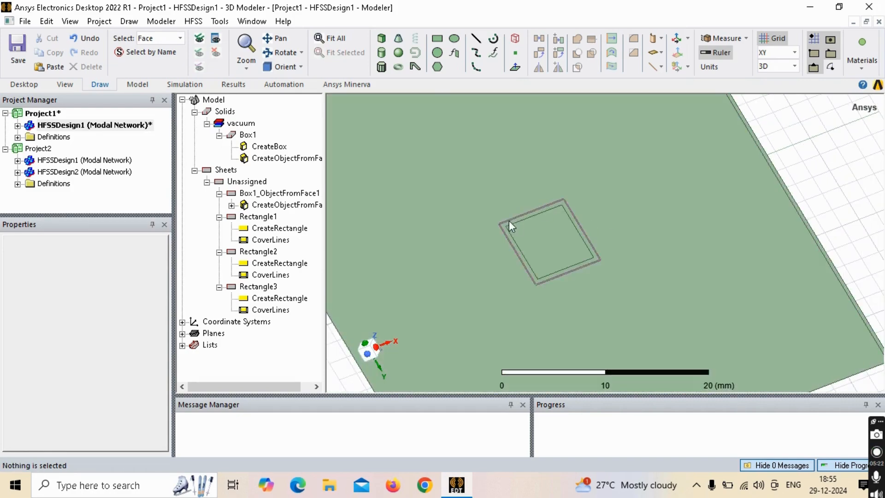
{"action": "scroll", "coordinate": [509, 231], "scroll_direction": "up", "scroll_amount": 2}
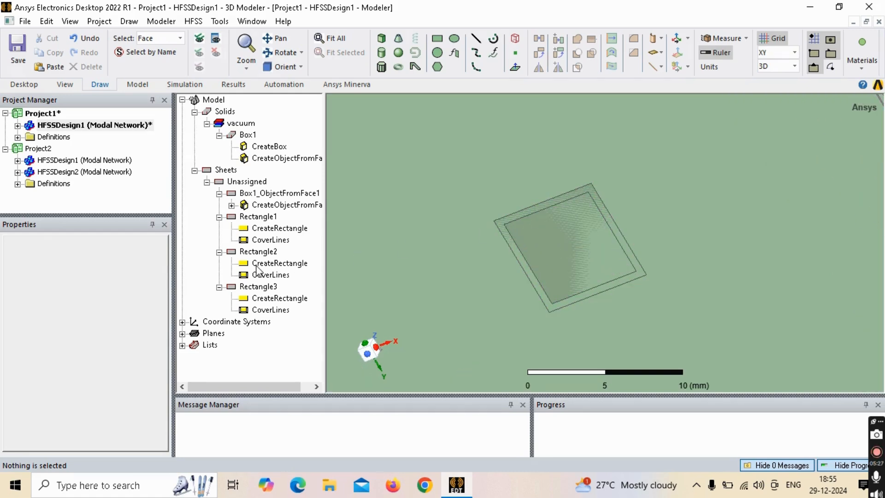
Subtract Rectangle3 from Rectangle2 without cloning the tool object, cutting a square ring on the underside
{"action": "left_click", "coordinate": [266, 252]}
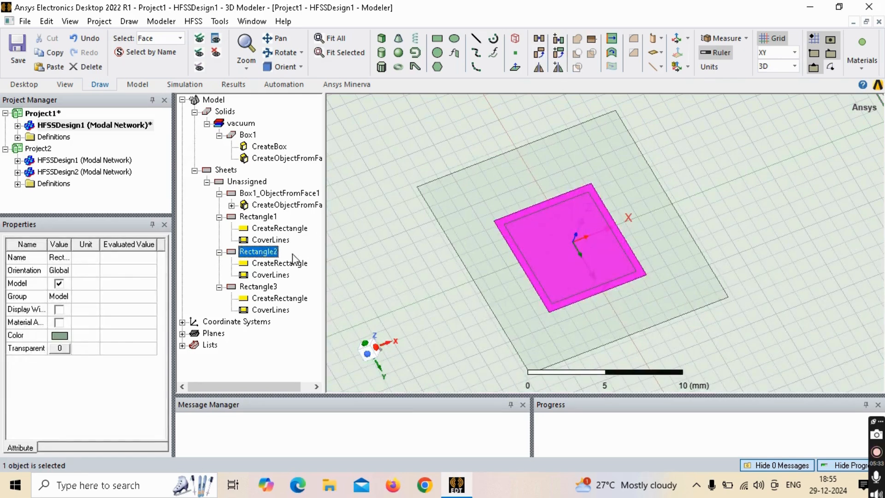
{"action": "left_click", "coordinate": [258, 287]}
{"action": "left_click", "coordinate": [258, 286], "text": "ctrl"}
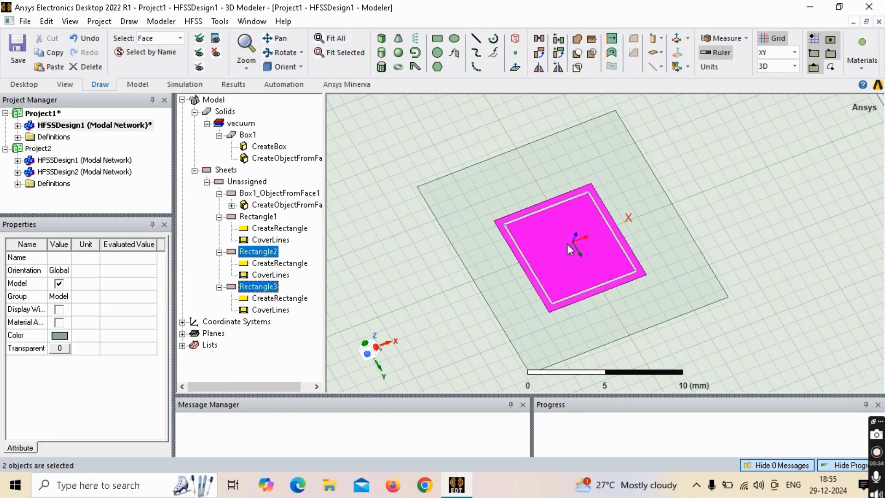
{"action": "left_click", "coordinate": [578, 54]}
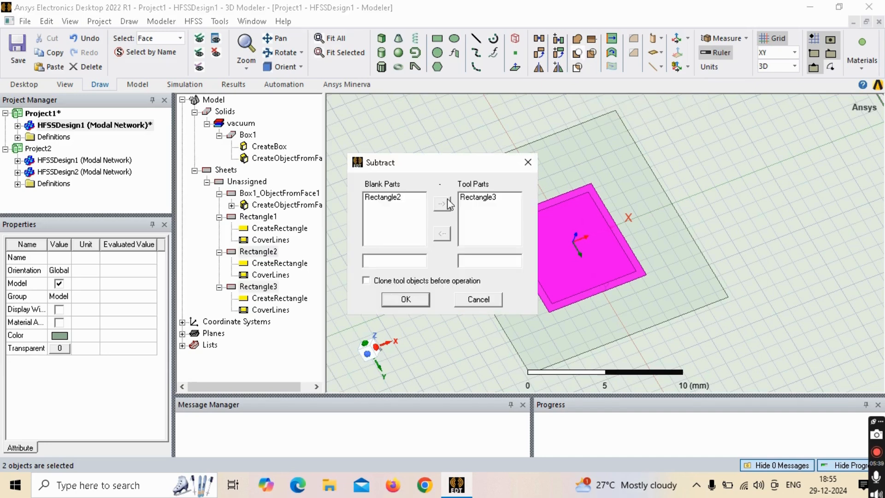
{"action": "left_click_drag", "start_coordinate": [422, 163], "coordinate": [363, 142]}
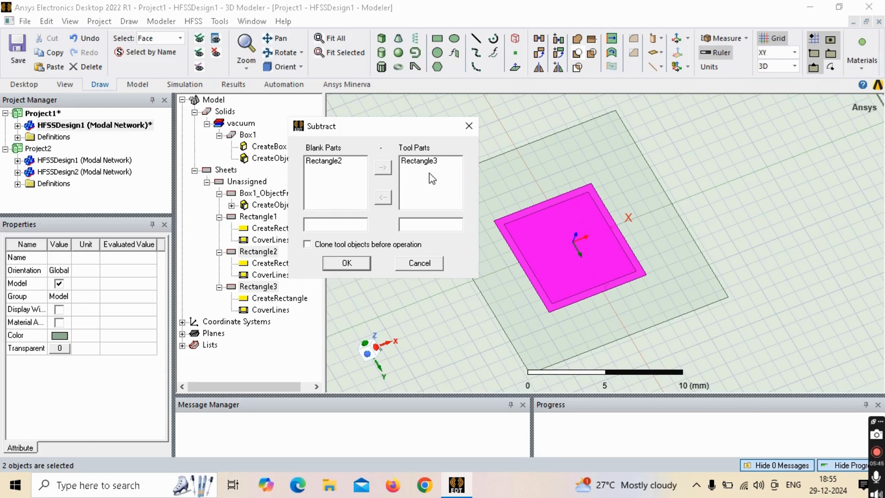
{"action": "left_click", "coordinate": [346, 263]}
Inspect the square ring on the underside from close up and at different angles relative to the substrate and patch
{"action": "scroll", "coordinate": [584, 300], "scroll_direction": "down", "scroll_amount": 6}
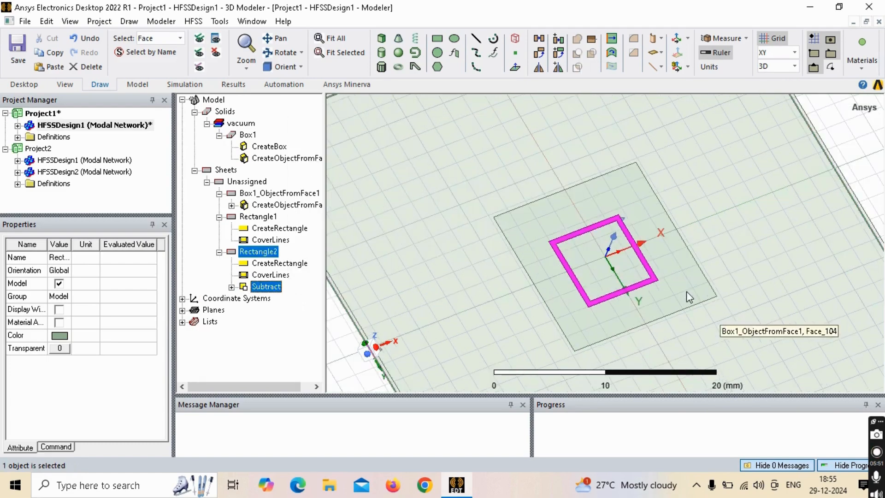
{"action": "left_click", "coordinate": [376, 249]}
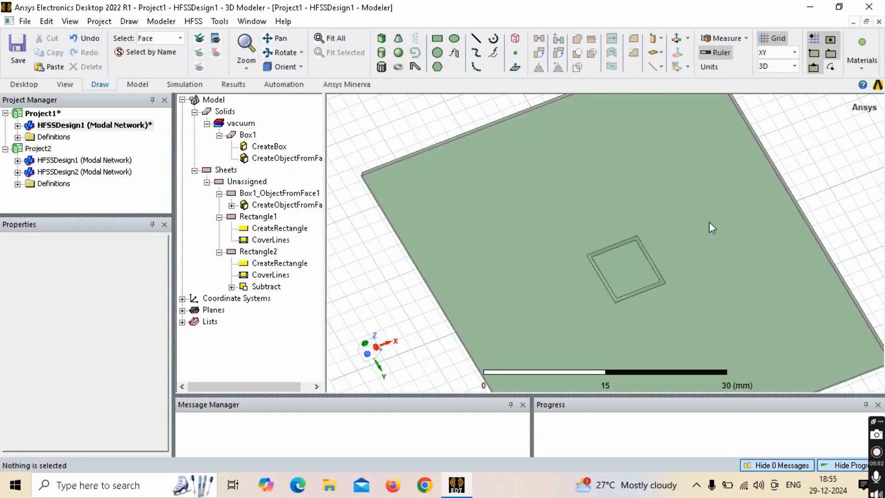
{"action": "left_click", "coordinate": [625, 243]}
{"action": "scroll", "coordinate": [626, 248], "scroll_direction": "up", "scroll_amount": 3}
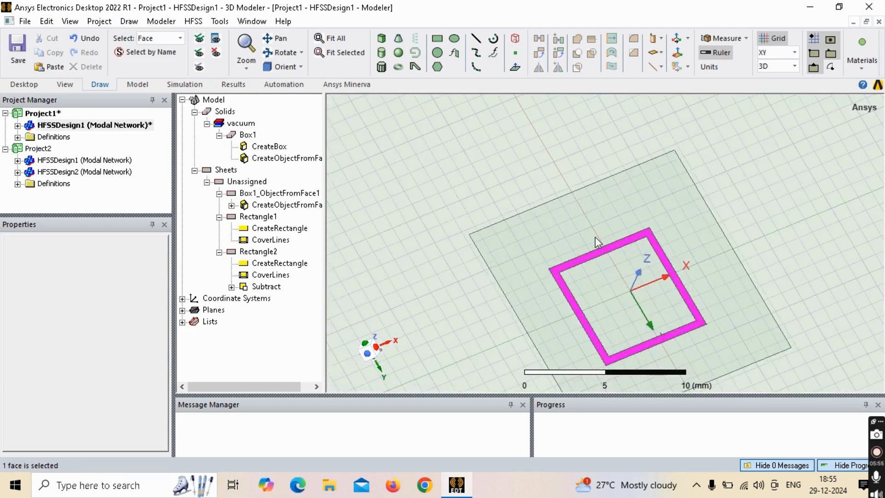
{"action": "scroll", "coordinate": [600, 233], "scroll_direction": "down", "scroll_amount": 3}
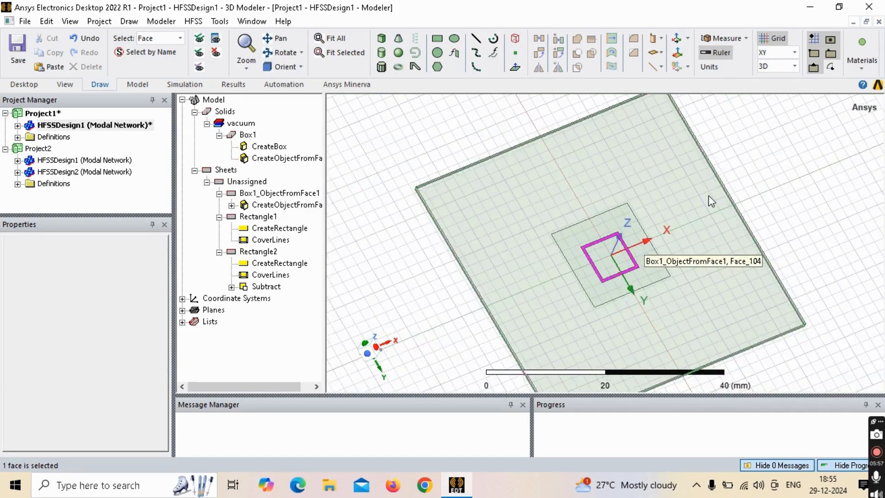
{"action": "middle_click_drag", "start_coordinate": [708, 196], "coordinate": [675, 240]}
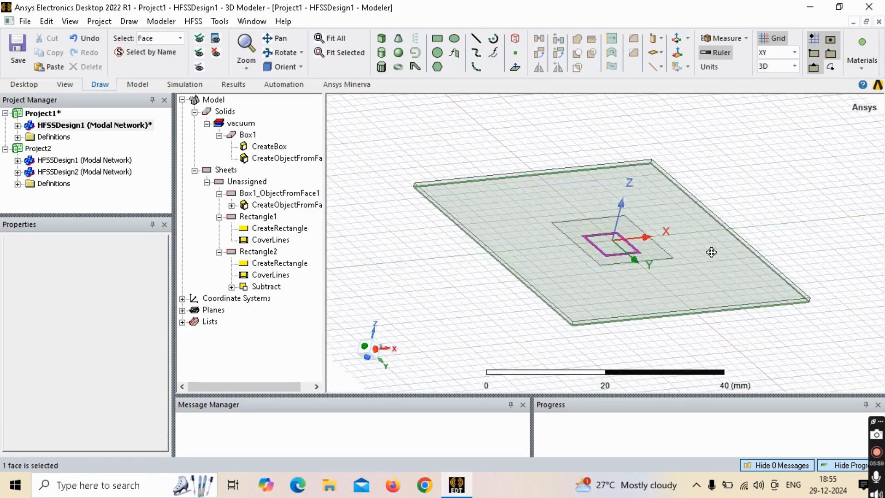
{"action": "left_click_drag", "start_coordinate": [710, 252], "coordinate": [656, 211], "text": "shift"}
{"action": "left_click", "coordinate": [746, 165]}
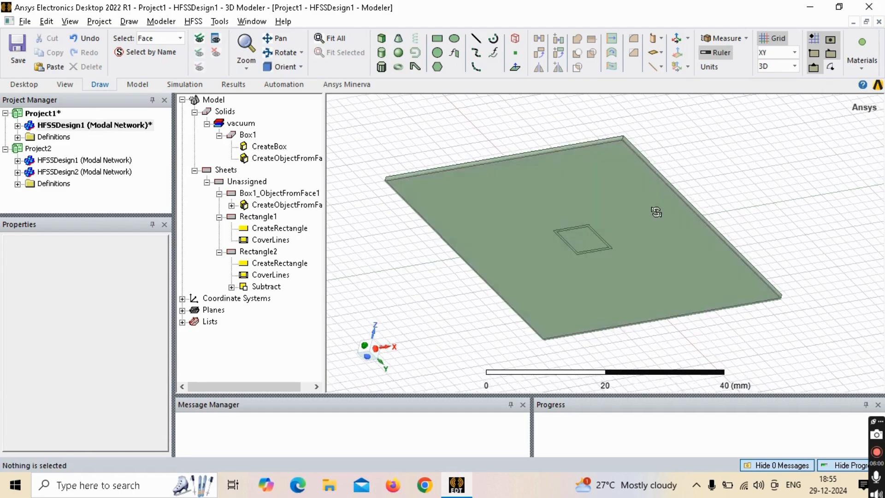
Highlight Rectangle1 and Rectangle2 in turn, and collapse Rectangle2's operation history in the model tree
{"action": "left_click", "coordinate": [269, 217]}
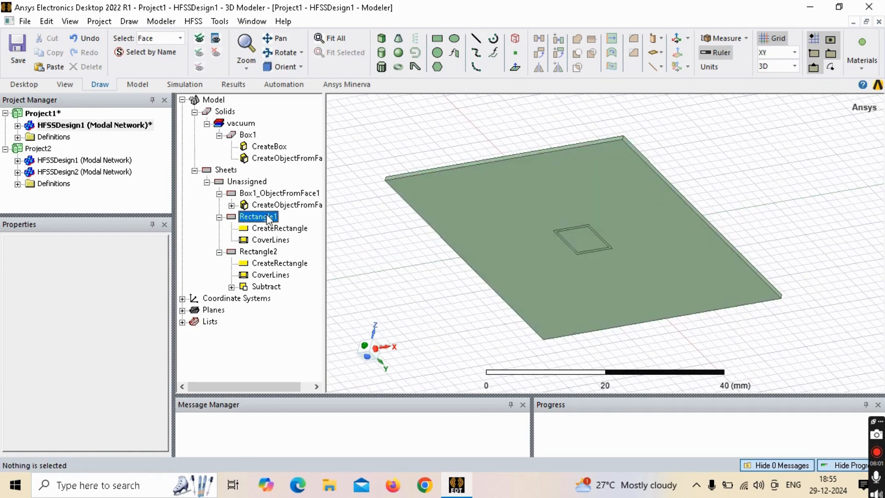
{"action": "left_click", "coordinate": [258, 254]}
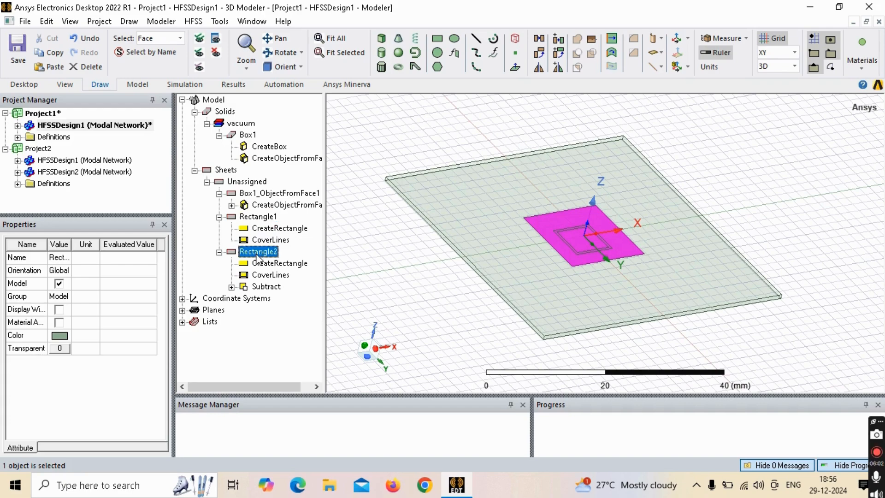
{"action": "left_click", "coordinate": [219, 252]}
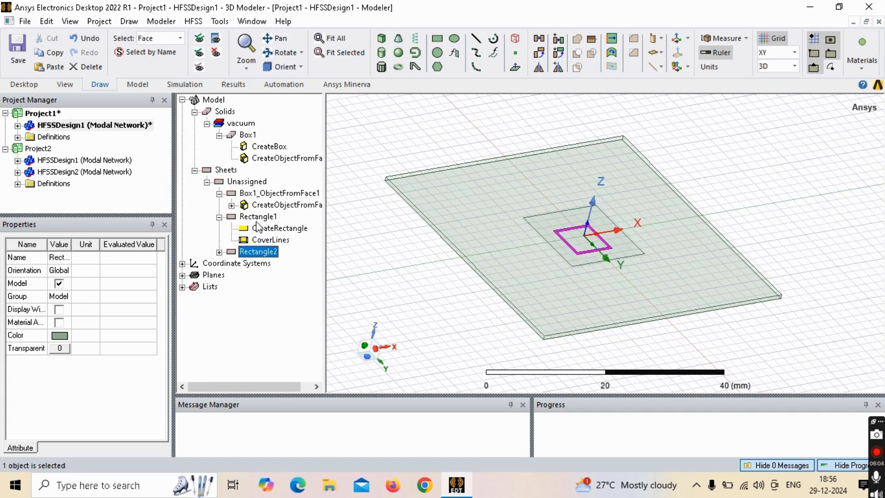
Subtract Rectangle2 from Box1_ObjectFromFace1 without cloning the tool object, making the bottom sheet the blank part and the ring the tool part
{"action": "left_click", "coordinate": [270, 195], "text": "ctrl"}
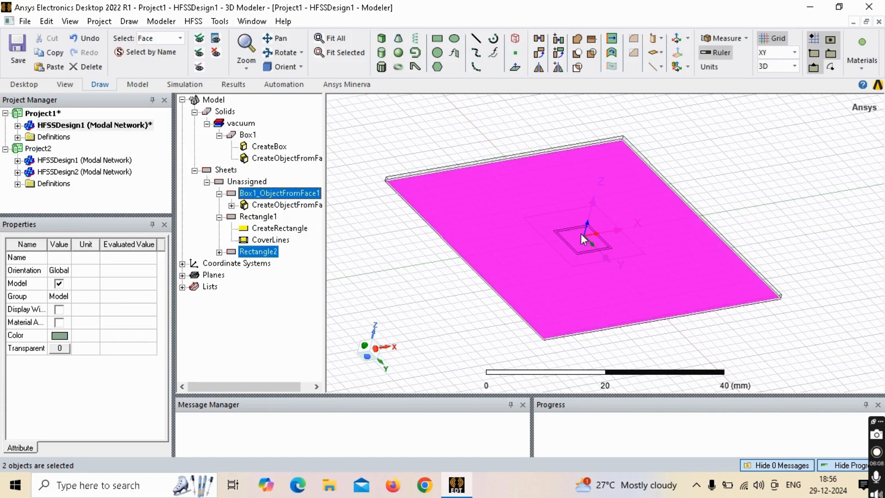
{"action": "left_click", "coordinate": [578, 54]}
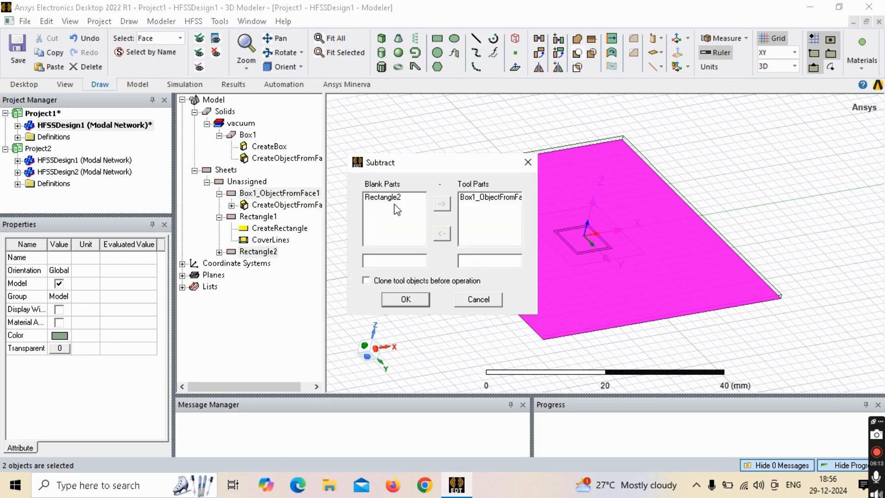
{"action": "left_click_drag", "start_coordinate": [438, 164], "coordinate": [354, 146]}
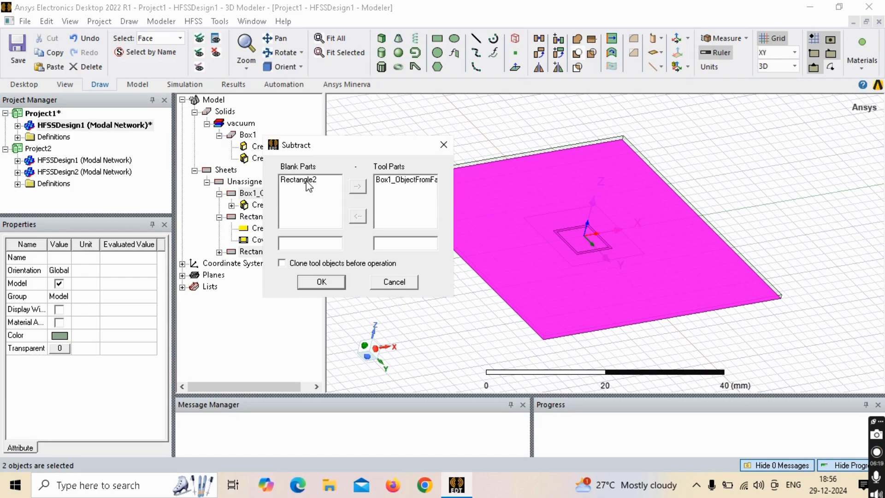
{"action": "left_click", "coordinate": [423, 180]}
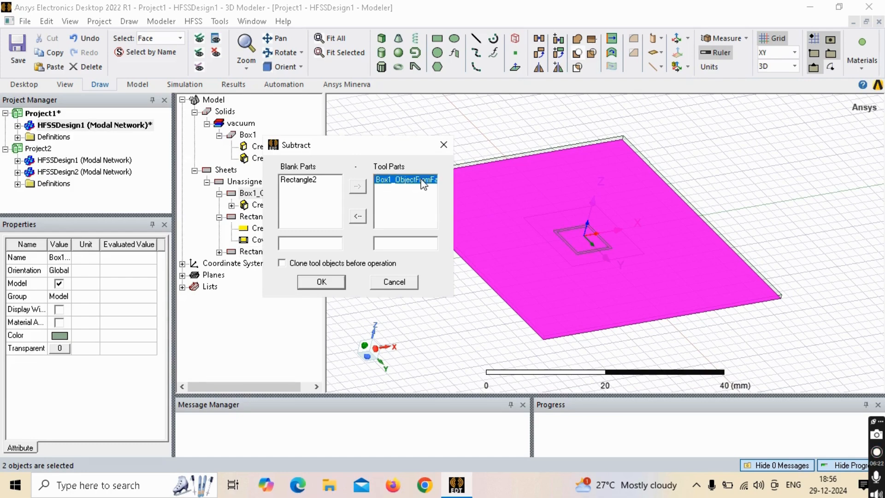
{"action": "left_click", "coordinate": [357, 216]}
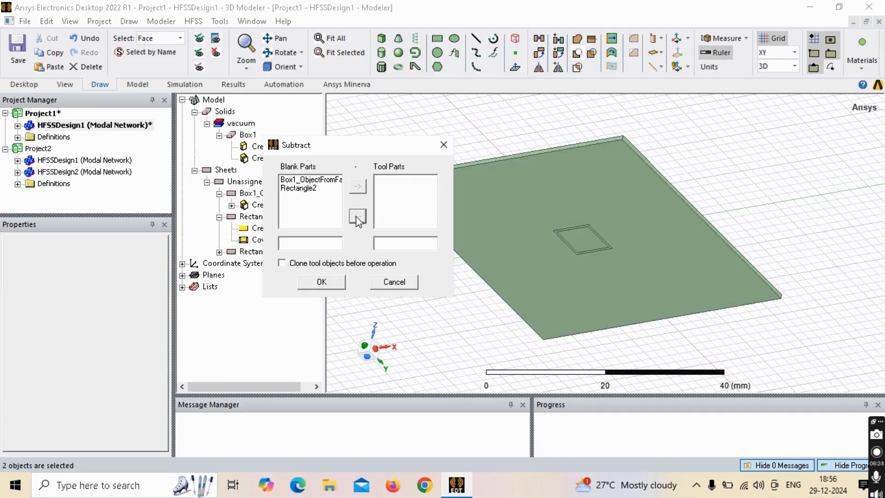
{"action": "left_click", "coordinate": [300, 189]}
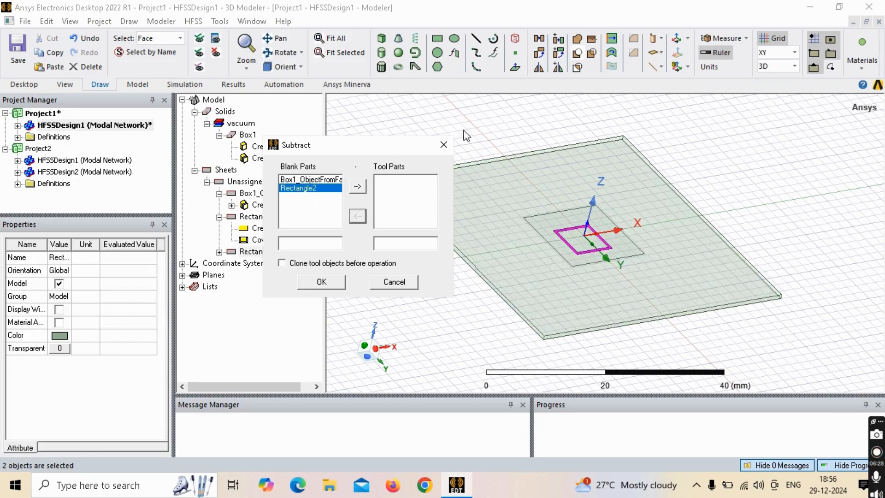
{"action": "left_click", "coordinate": [357, 186]}
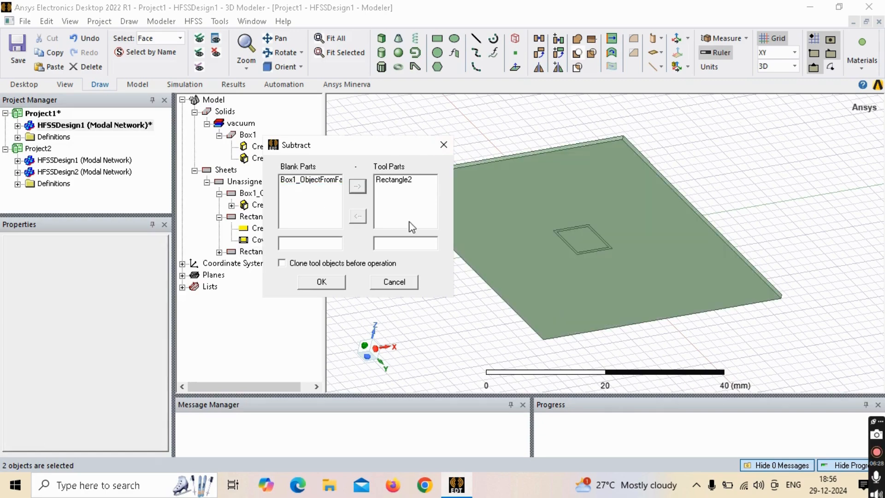
{"action": "left_click", "coordinate": [330, 283]}
{"action": "left_click", "coordinate": [761, 206]}
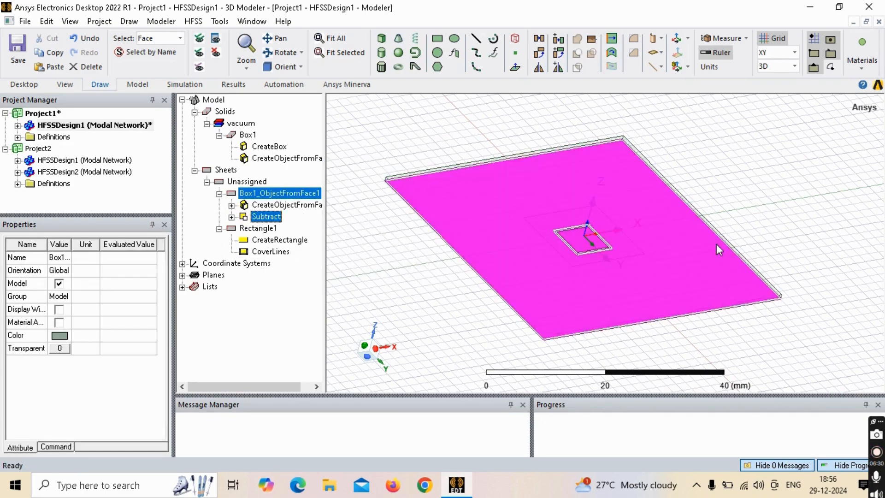
Inspect the square ring slot cut in the bottom sheet from close up and from several angles
{"action": "left_click_drag", "start_coordinate": [716, 244], "coordinate": [535, 200], "text": "alt"}
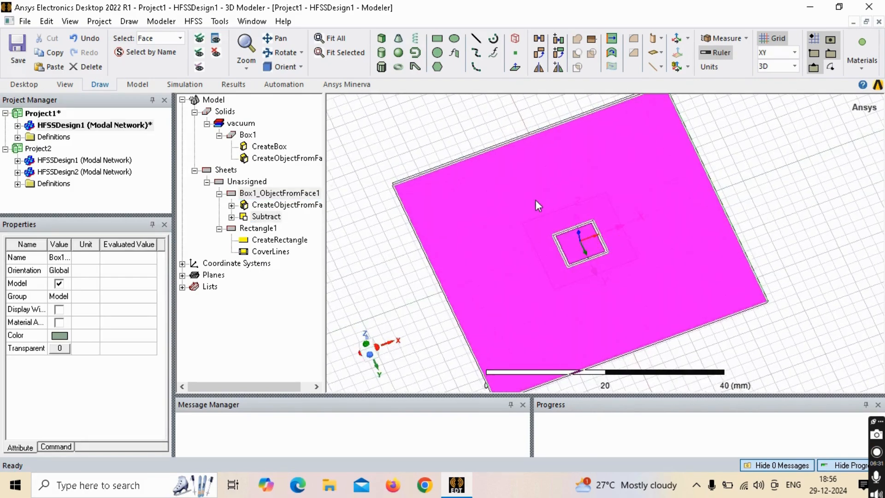
{"action": "scroll", "coordinate": [529, 214], "scroll_direction": "up", "scroll_amount": 4}
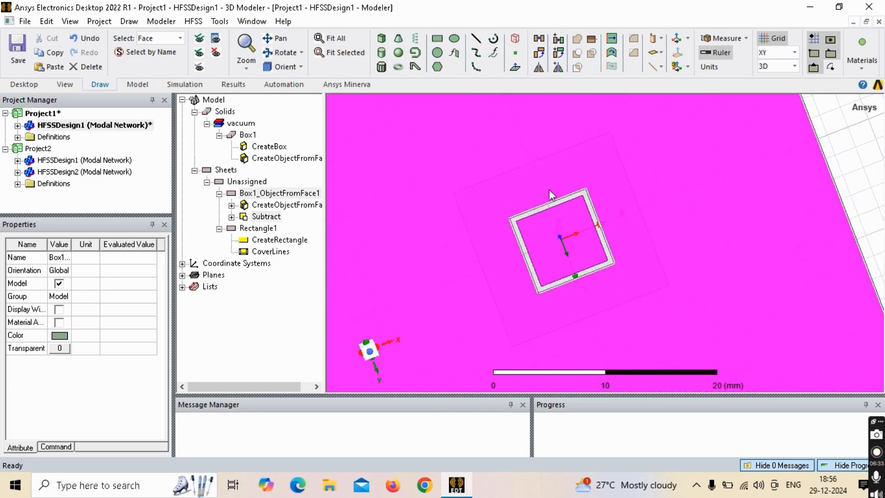
{"action": "scroll", "coordinate": [557, 254], "scroll_direction": "down", "scroll_amount": 4}
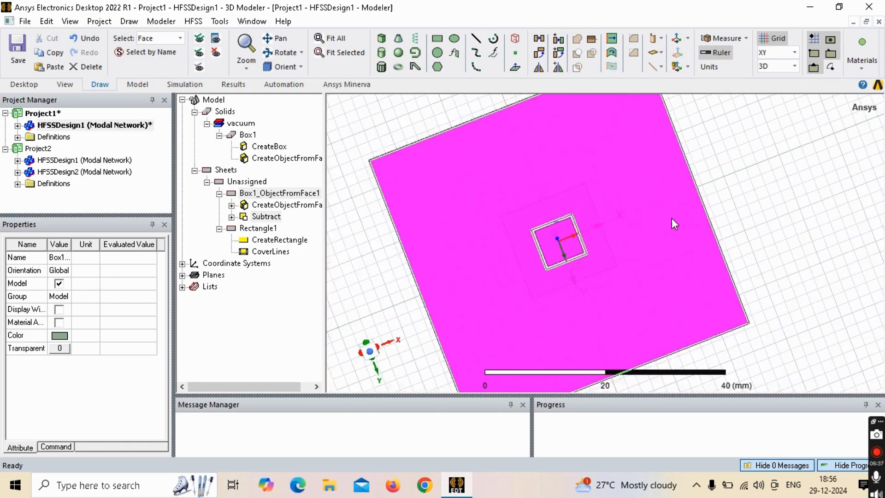
{"action": "mouse_move", "coordinate": [671, 218]}
{"action": "left_mouse_down", "text": "alt"}
{"action": "mouse_move", "coordinate": [664, 253]}
{"action": "mouse_move", "coordinate": [545, 340]}
{"action": "left_mouse_up", "text": "alt"}
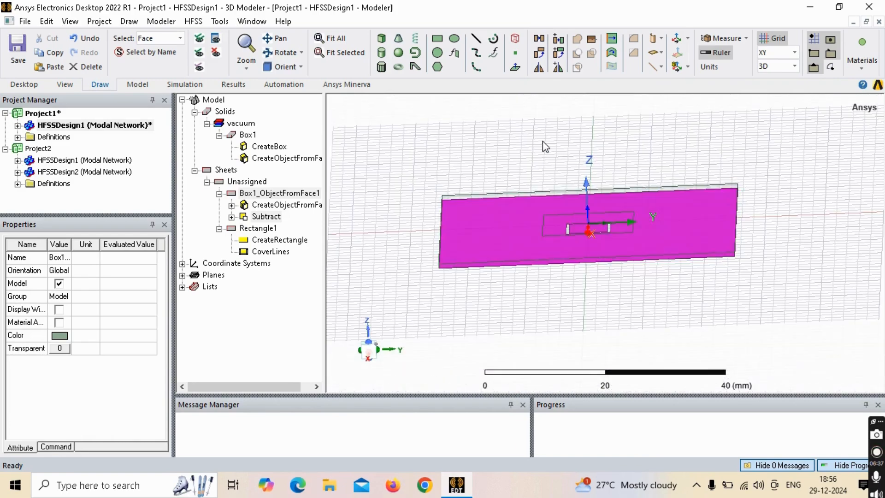
{"action": "left_click", "coordinate": [543, 141]}
{"action": "left_click_drag", "start_coordinate": [705, 255], "coordinate": [422, 153], "text": "alt"}
{"action": "left_click_drag", "start_coordinate": [492, 129], "coordinate": [470, 159], "text": "shift"}
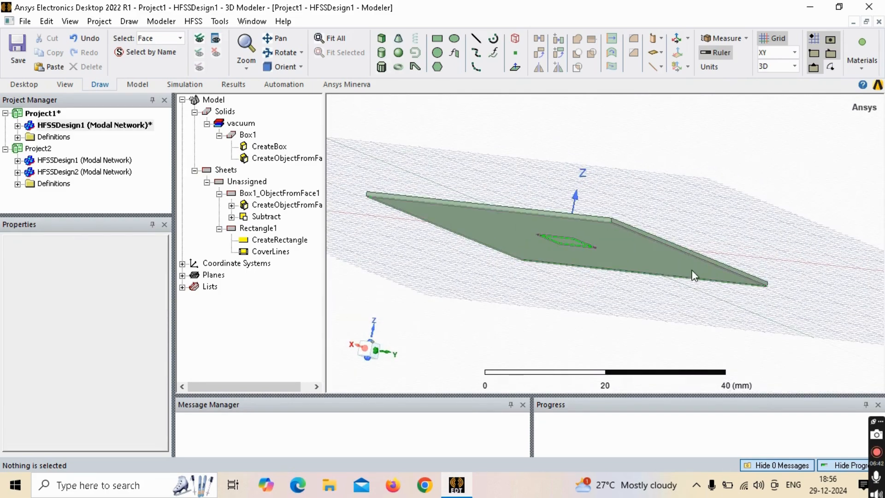
Draw a box downward from a bottom corner of the substrate, about 1 mm by 83 mm and 15.24 mm deep
{"action": "left_click", "coordinate": [382, 39]}
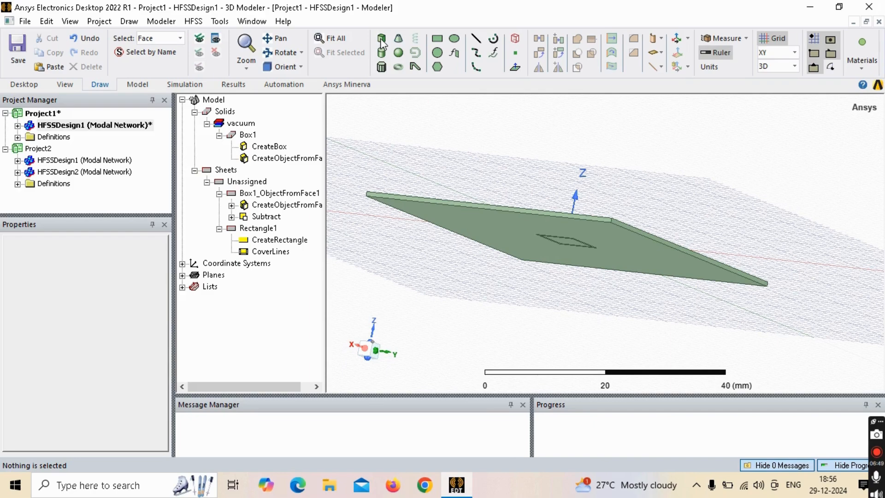
{"action": "left_click", "coordinate": [369, 194]}
{"action": "left_click", "coordinate": [750, 327]}
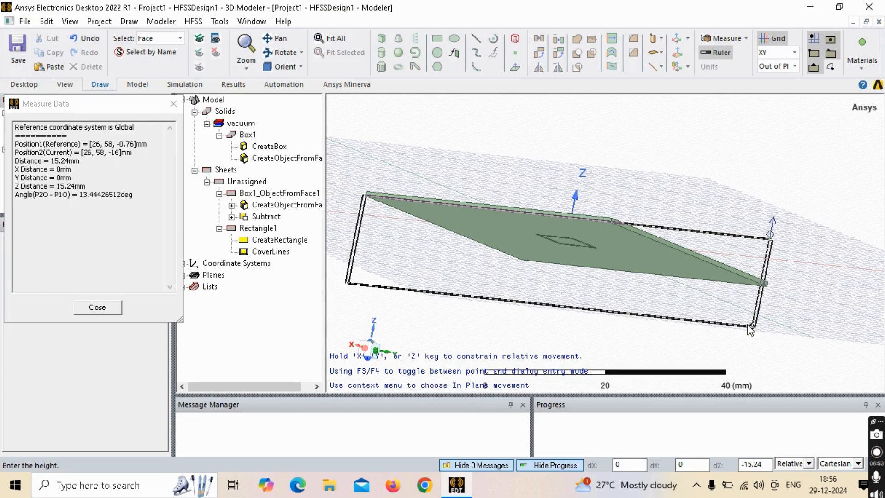
{"action": "left_click", "coordinate": [750, 328]}
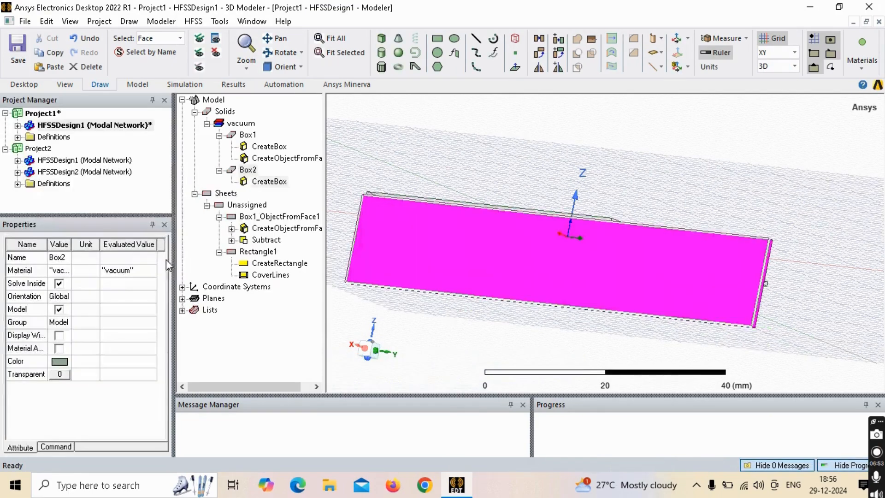
Set Box2's XSize and YSize to D and its ZSize to -0.76 mm
{"action": "left_click", "coordinate": [262, 183]}
{"action": "left_click", "coordinate": [72, 310]}
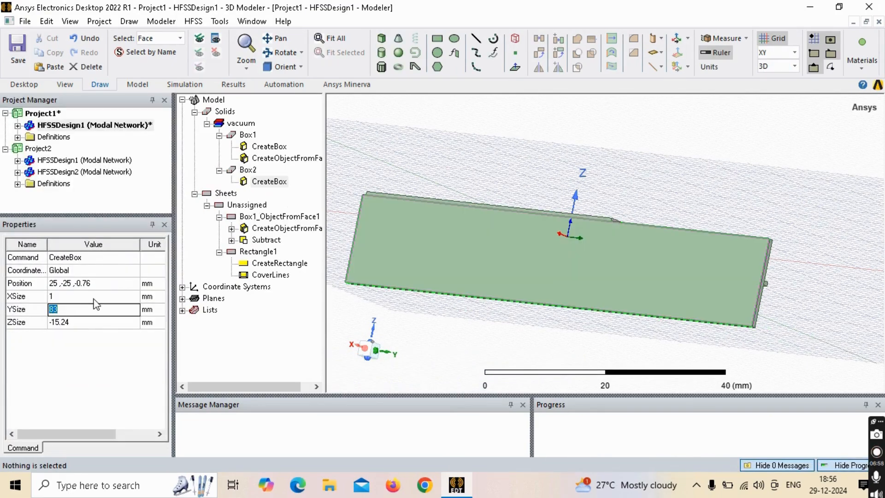
{"action": "left_click", "coordinate": [90, 296]}
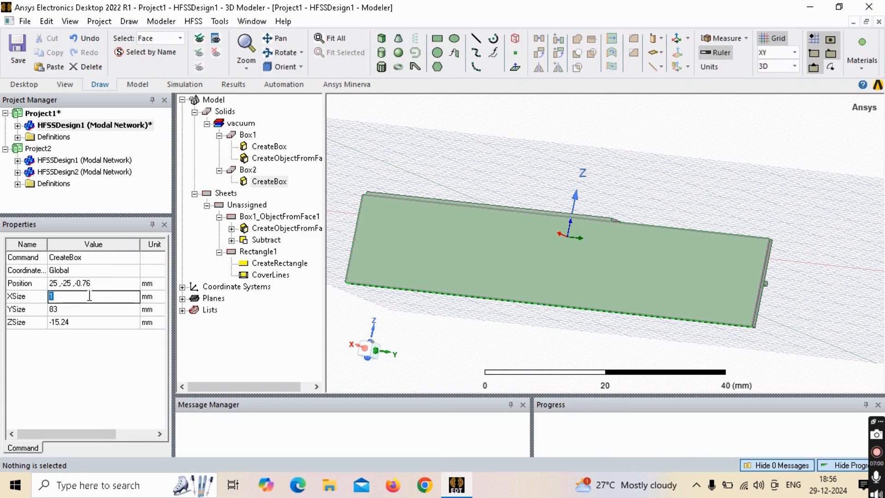
{"action": "type", "text": "D"}
{"action": "key", "text": "Tab"}
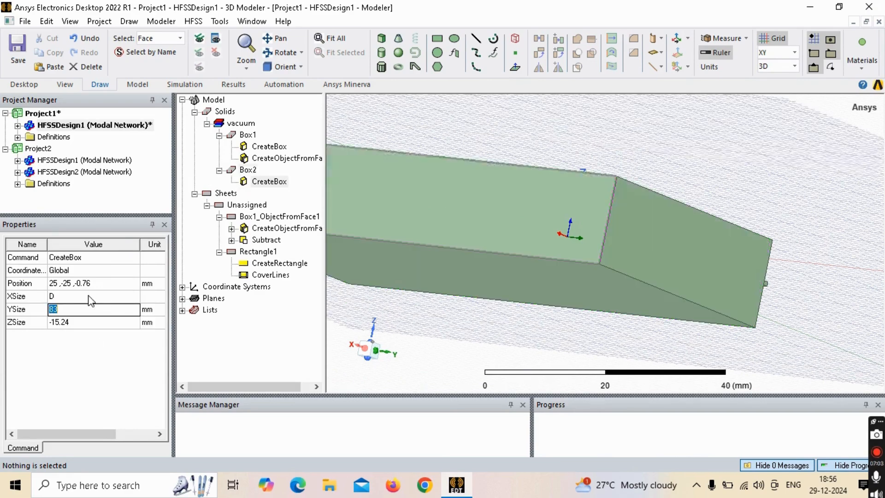
{"action": "type", "text": "D"}
{"action": "key", "text": "Tab"}
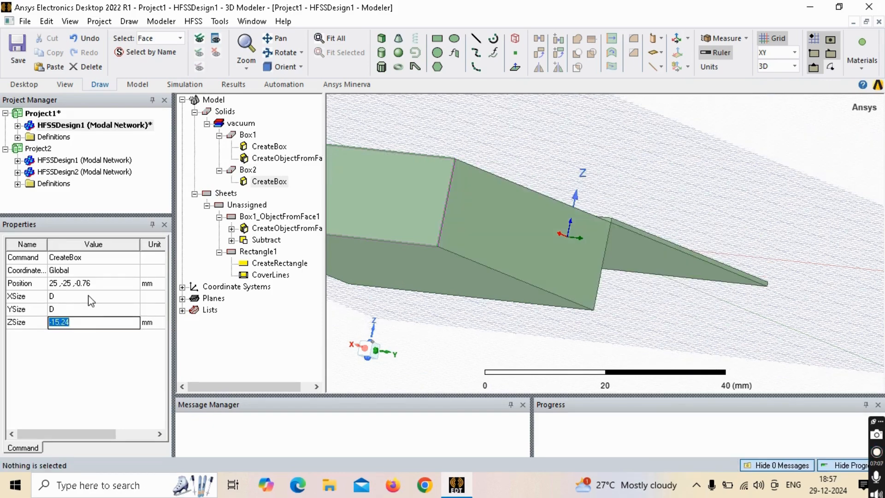
{"action": "type", "text": "-0.76MM"}
{"action": "key", "text": "Return"}
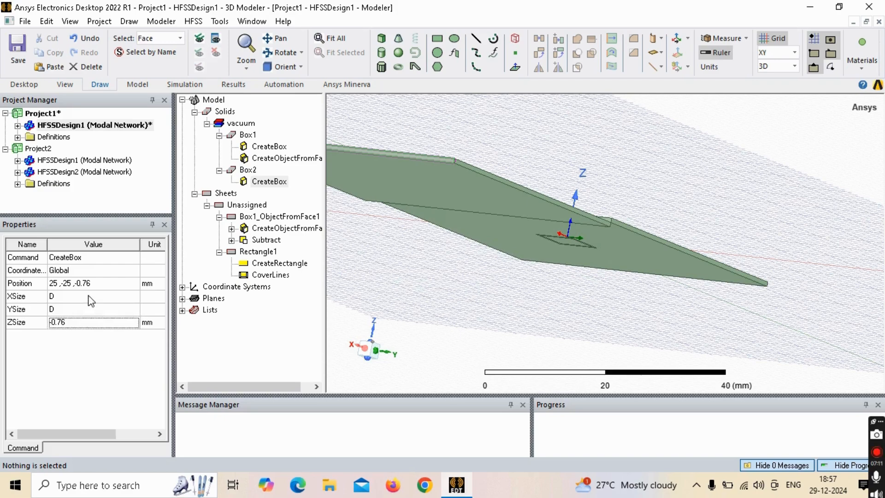
Set Box2's position to -D/2, -D/2, -0.76mm so it is centered directly beneath the first substrate
{"action": "left_click", "coordinate": [56, 284]}
{"action": "left_click_drag", "start_coordinate": [57, 284], "coordinate": [34, 285]}
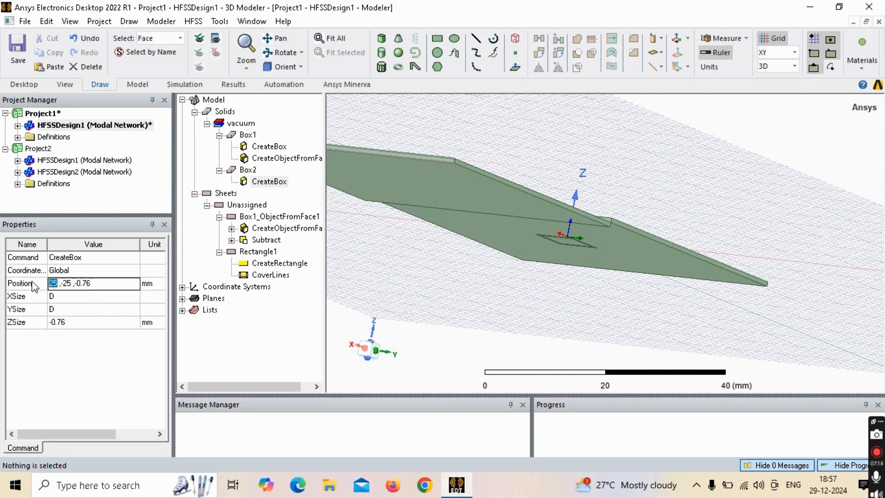
{"action": "type", "text": "-"}
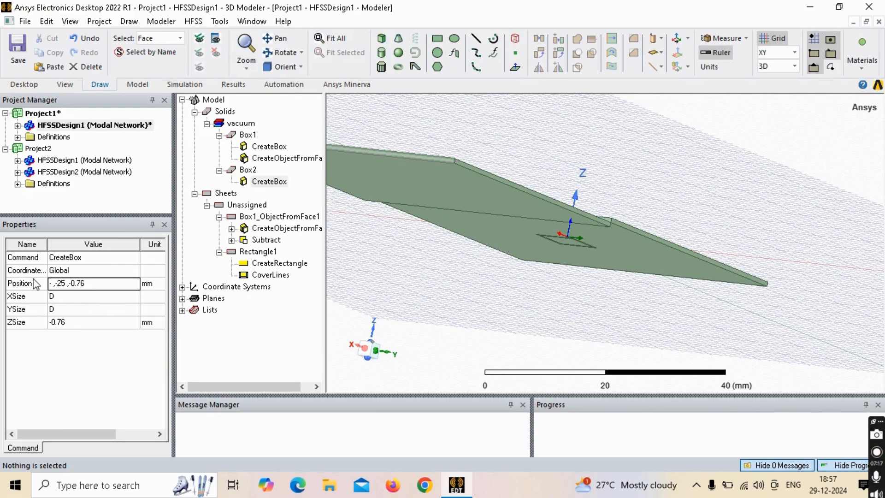
{"action": "type", "text": "D/2"}
{"action": "left_click_drag", "start_coordinate": [78, 284], "coordinate": [68, 283]}
{"action": "key", "text": "BackSpace"}
{"action": "type", "text": "-D/2"}
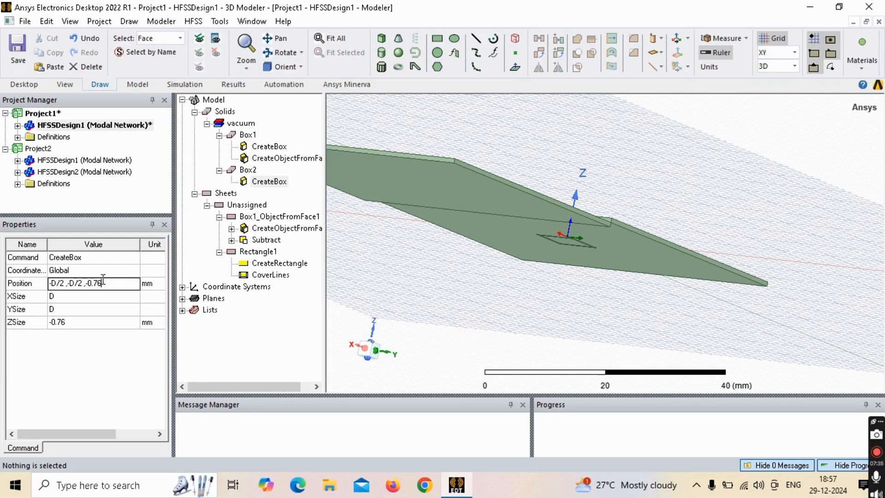
{"action": "key", "text": "Tab"}
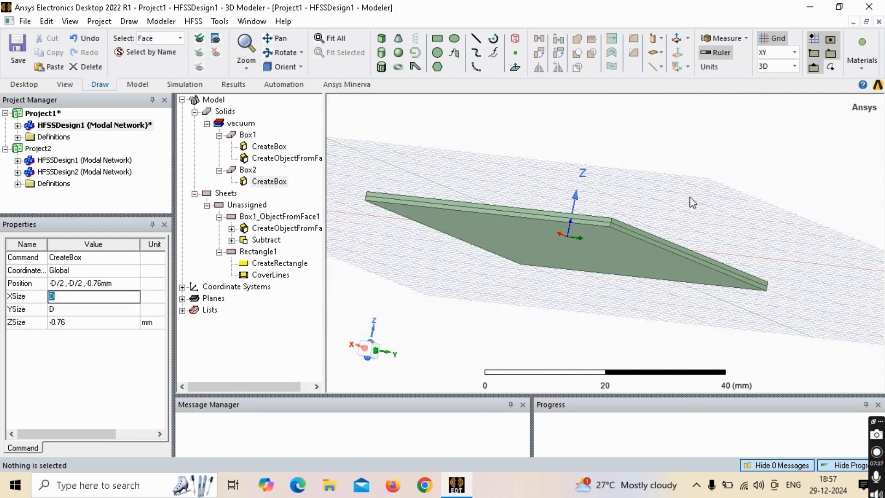
Inspect the two stacked substrates from the side and from below, checking how their edges and faces line up
{"action": "mouse_move", "coordinate": [697, 178]}
{"action": "middle_mouse_down"}
{"action": "mouse_move", "coordinate": [701, 209]}
{"action": "mouse_move", "coordinate": [698, 186]}
{"action": "middle_mouse_up"}
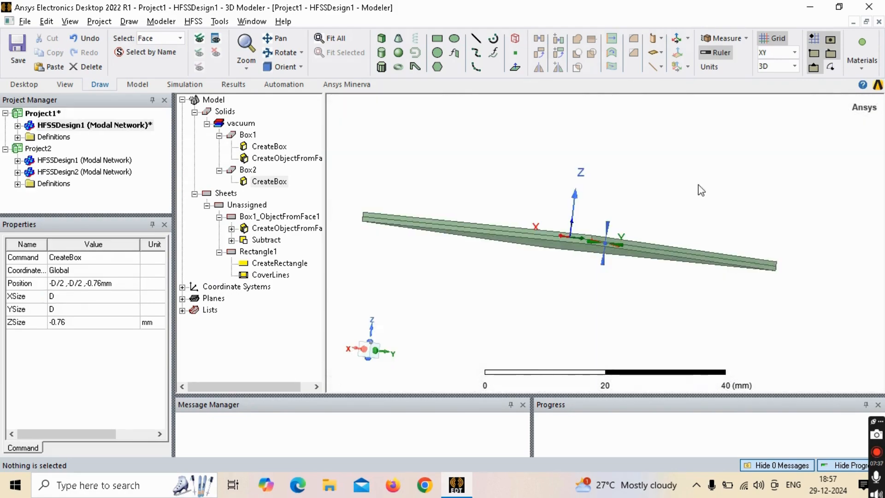
{"action": "scroll", "coordinate": [620, 252], "scroll_direction": "up", "scroll_amount": 3}
{"action": "scroll", "coordinate": [620, 253], "scroll_direction": "up", "scroll_amount": 2}
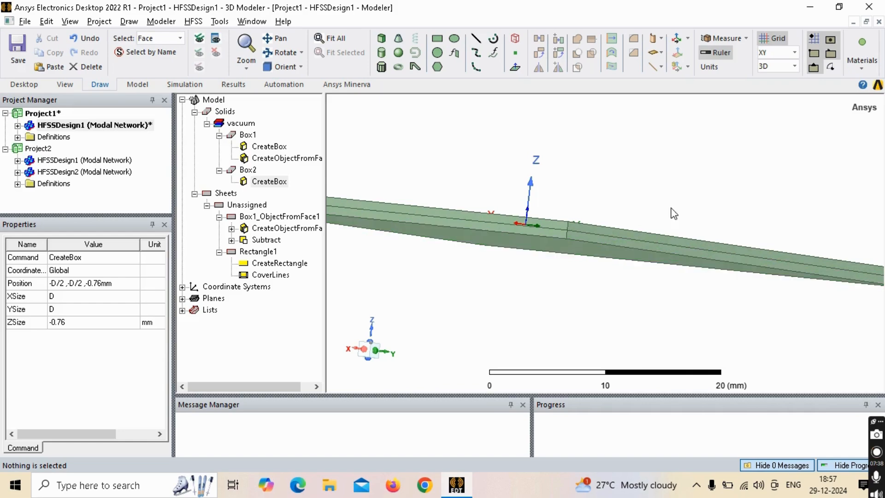
{"action": "middle_click_drag", "start_coordinate": [671, 205], "coordinate": [605, 206]}
{"action": "scroll", "coordinate": [671, 249], "scroll_direction": "down", "scroll_amount": 3}
{"action": "middle_click_drag", "start_coordinate": [540, 172], "coordinate": [586, 183], "text": "shift"}
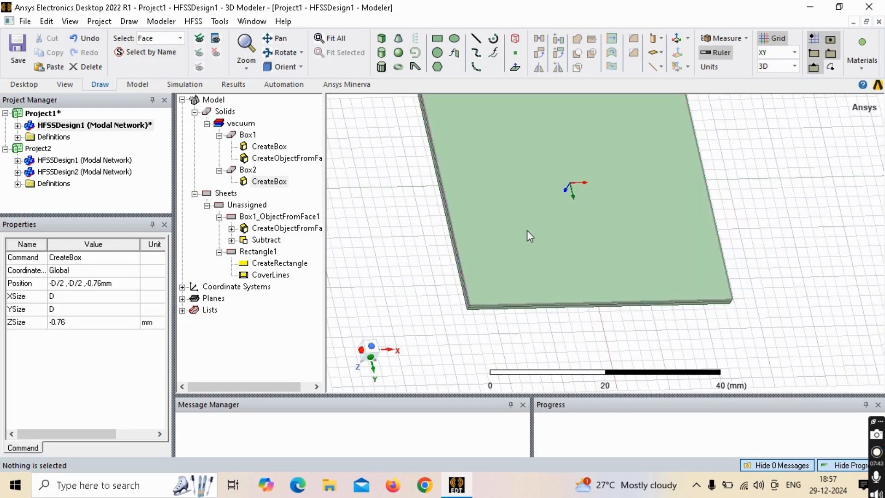
{"action": "middle_click_drag", "start_coordinate": [526, 231], "coordinate": [658, 228]}
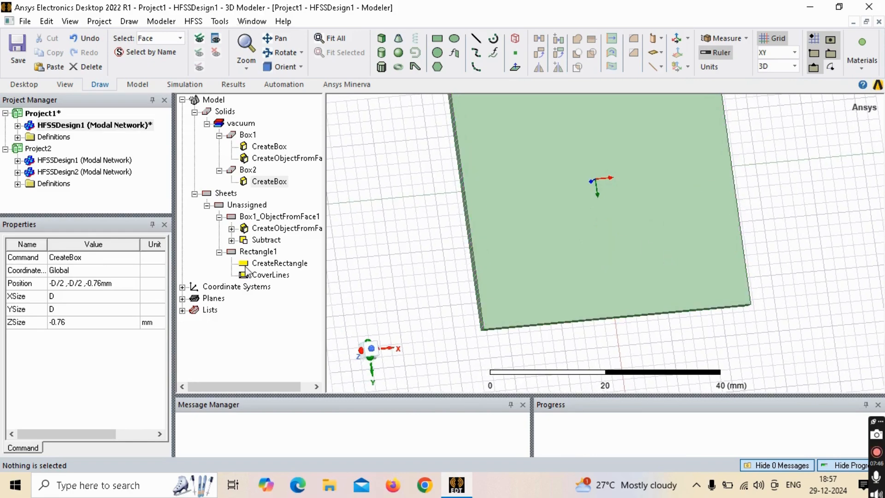
Draw a feed rectangle about 5.75 mm by 24 mm at Z -0.76 mm, running from the ring slot towards the substrate edge
{"action": "left_click", "coordinate": [399, 101]}
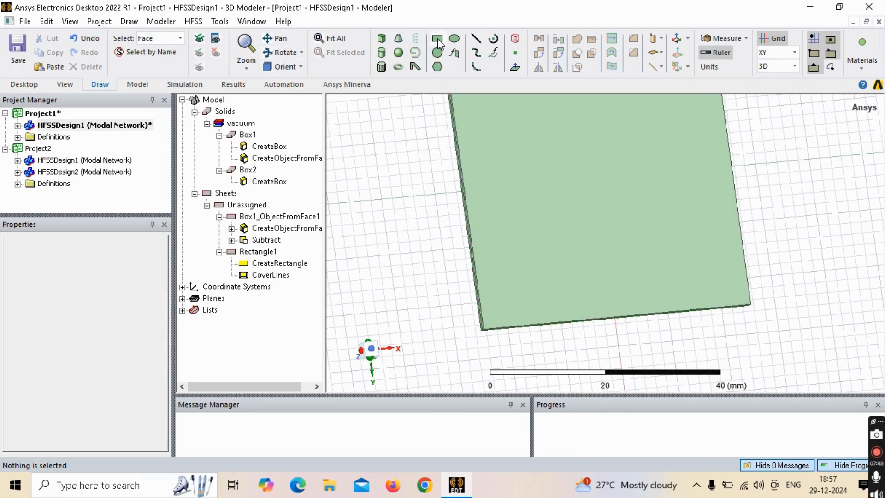
{"action": "left_click", "coordinate": [437, 40]}
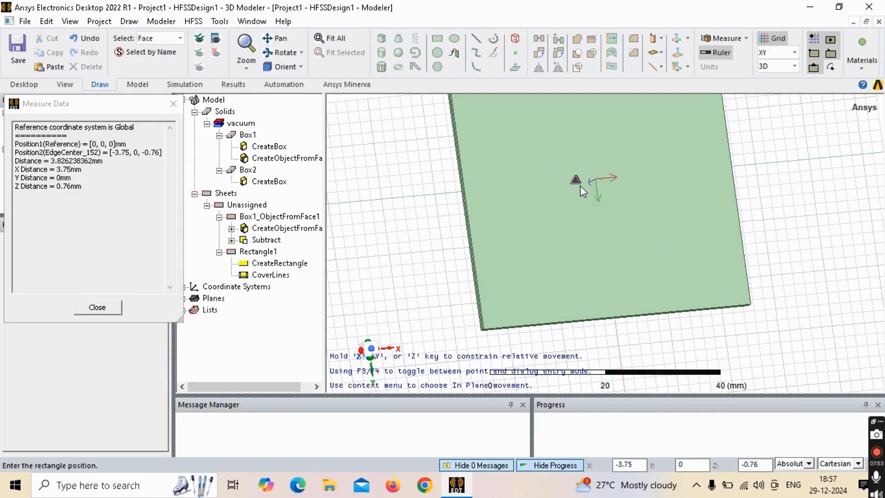
{"action": "left_click", "coordinate": [580, 187]}
{"action": "left_click", "coordinate": [629, 314]}
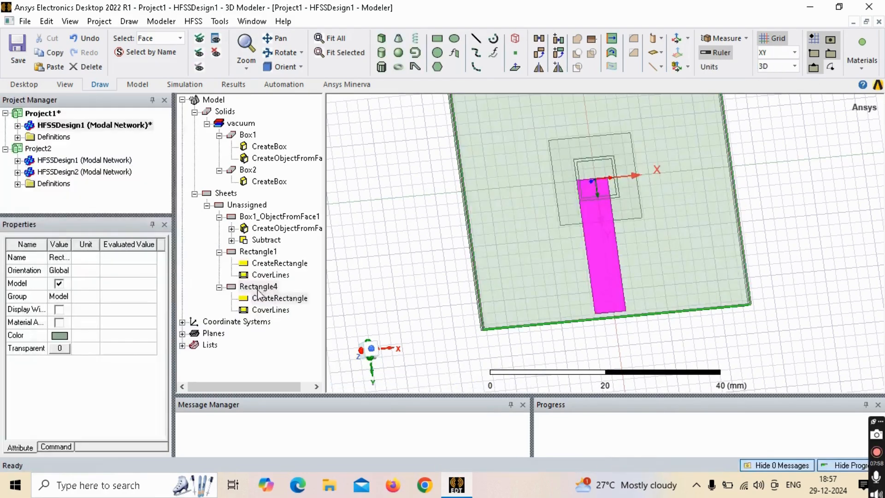
Set the feed rectangle's XSize to a new variable FW with a value of 1.3 mm
{"action": "left_click", "coordinate": [264, 290]}
{"action": "left_click", "coordinate": [272, 299]}
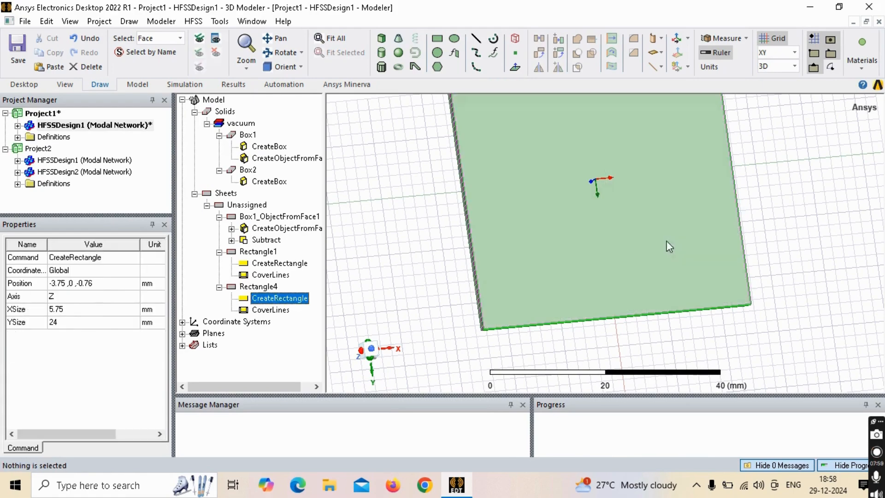
{"action": "left_click", "coordinate": [65, 309]}
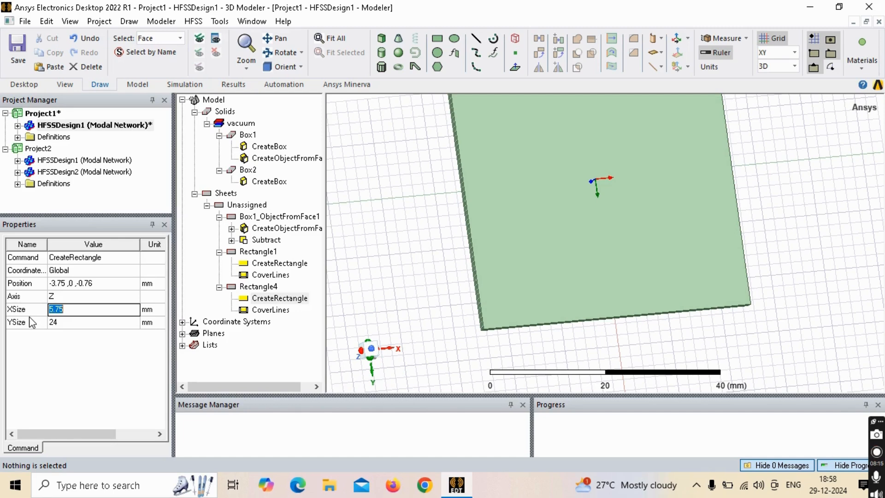
{"action": "type", "text": "FW"}
{"action": "key", "text": "Return"}
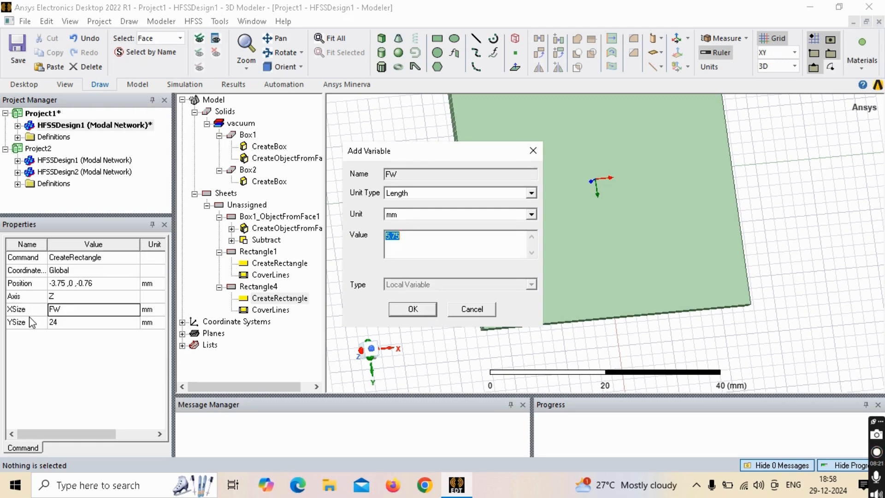
{"action": "type", "text": "1.3"}
{"action": "key", "text": "Return"}
Set the feed rectangle's YSize to D/2
{"action": "left_click", "coordinate": [32, 322]}
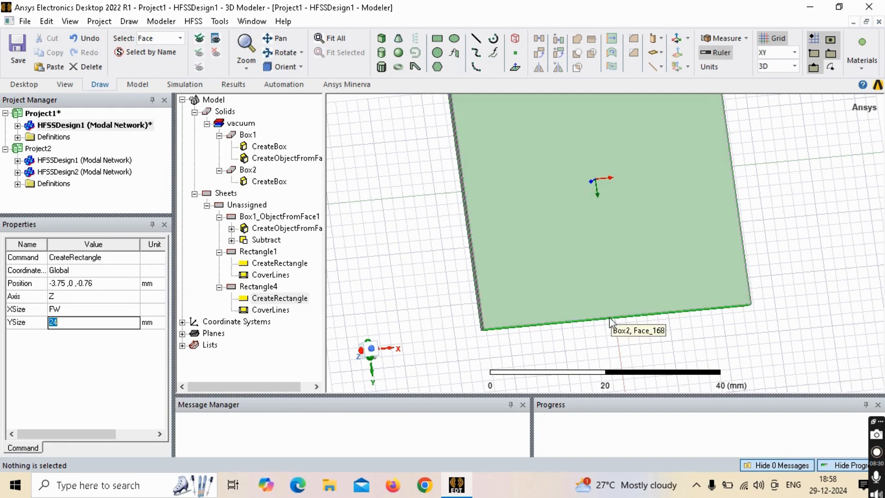
{"action": "key", "text": "Return"}
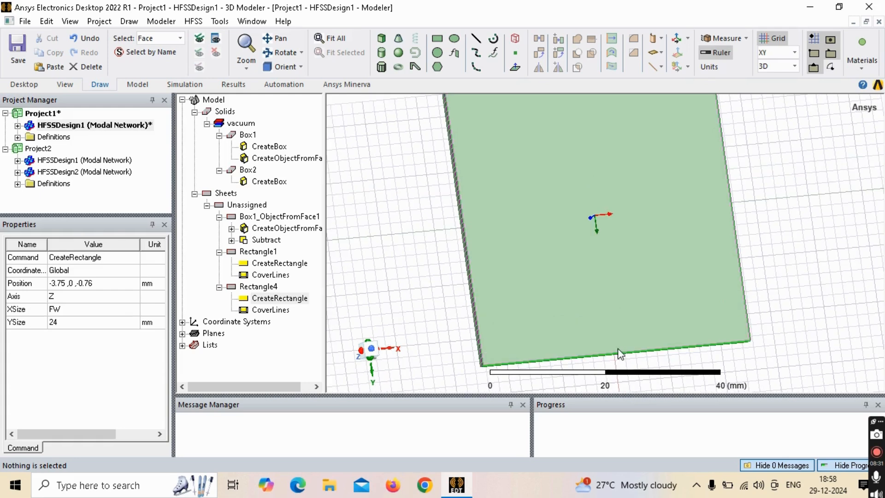
{"action": "left_click", "coordinate": [92, 321]}
{"action": "type", "text": "D"}
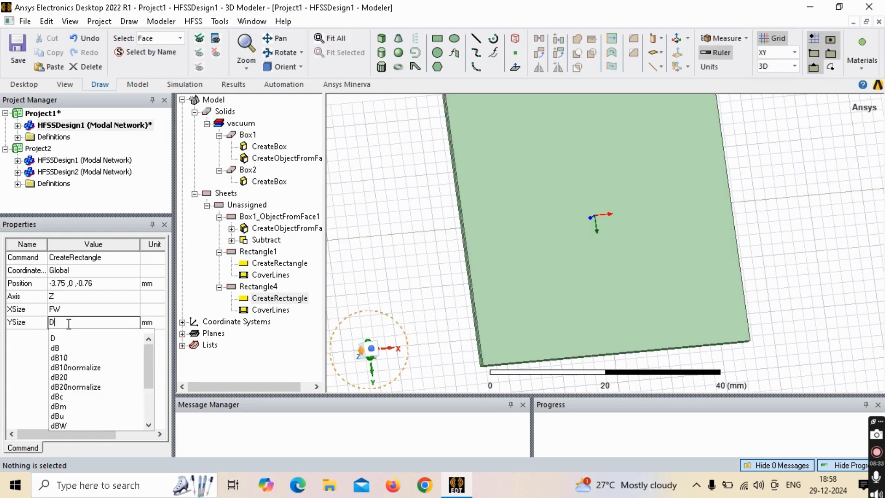
{"action": "type", "text": "/2"}
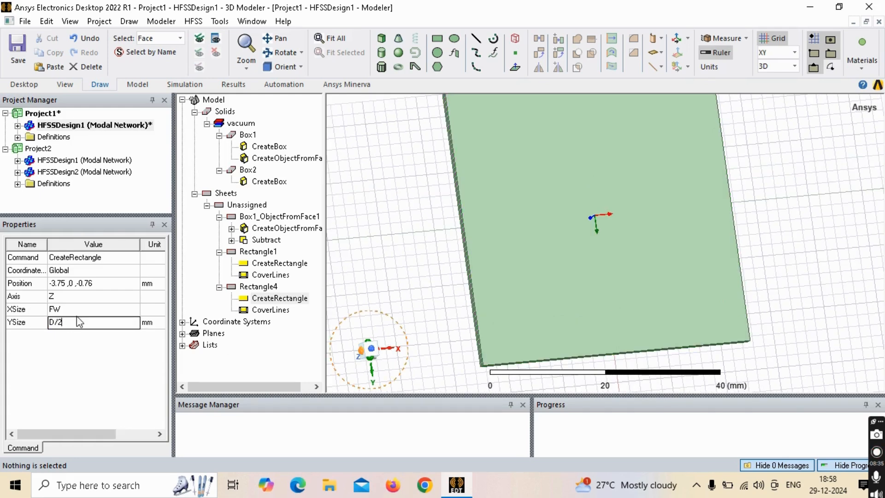
Set the feed rectangle's position to -FW/2, FL_XP, -0.76mm, defining the new variable FL_XP as 0 mm
{"action": "left_click", "coordinate": [55, 285]}
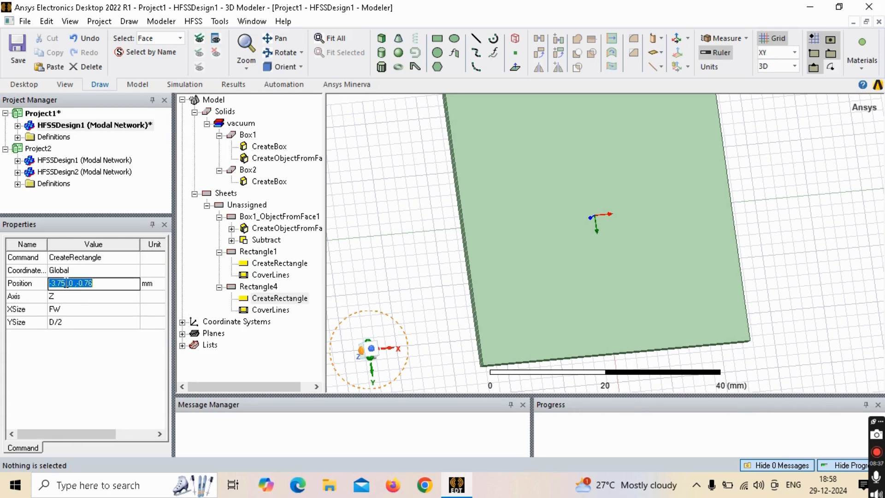
{"action": "left_click_drag", "start_coordinate": [67, 283], "coordinate": [51, 285]}
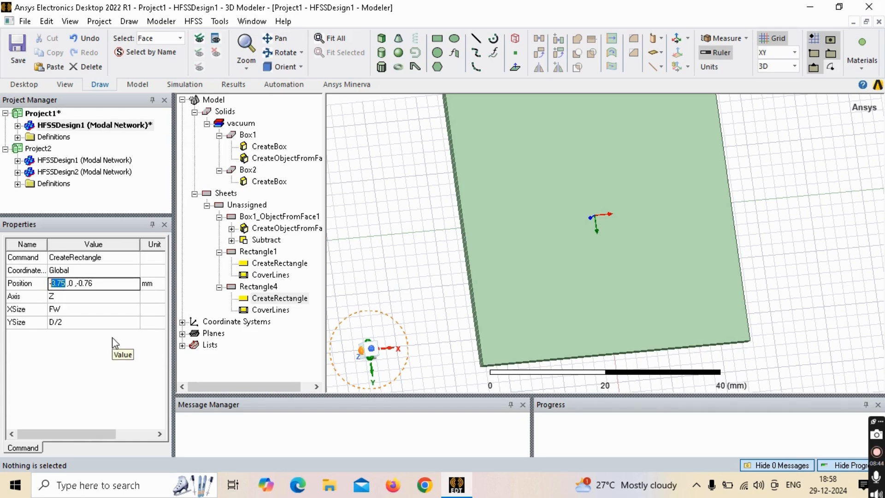
{"action": "type", "text": "FW/2"}
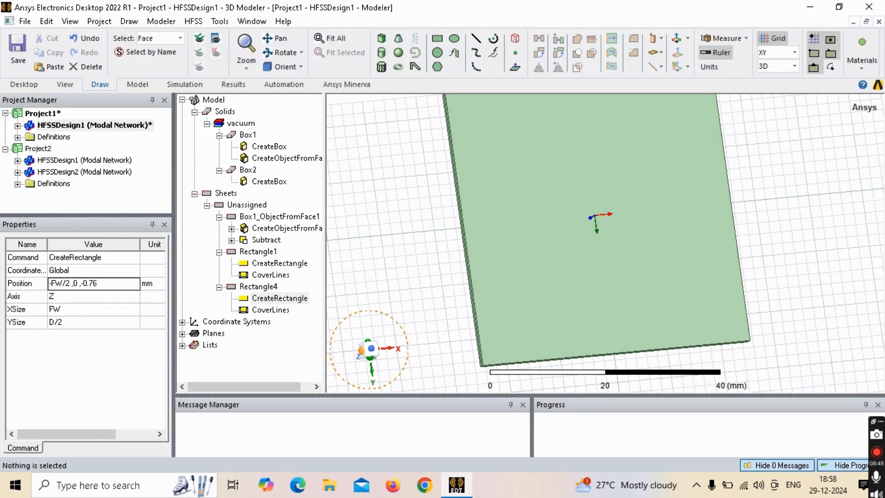
{"action": "key", "text": "Right"}
{"action": "key", "text": "Right"}
{"action": "key", "text": "Right"}
{"action": "key", "text": "BackSpace"}
{"action": "type", "text": "FL_XP"}
{"action": "left_click", "coordinate": [115, 343]}
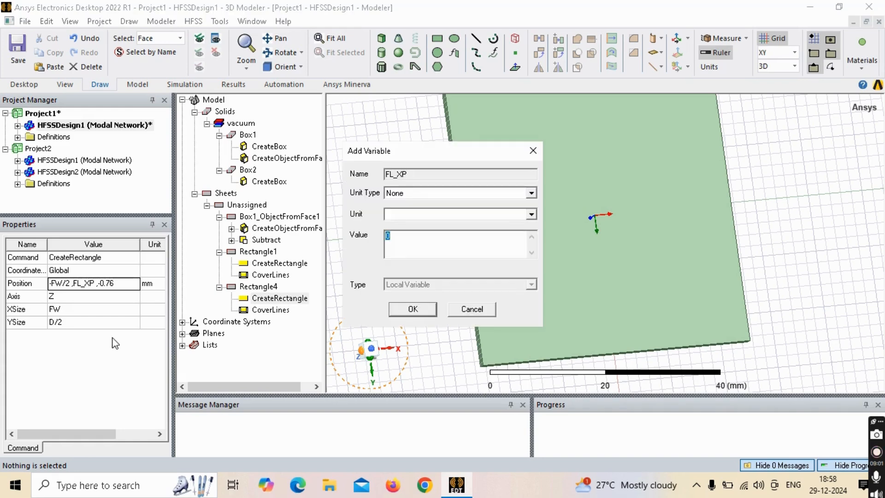
{"action": "type", "text": "0MM"}
{"action": "key", "text": "Return"}
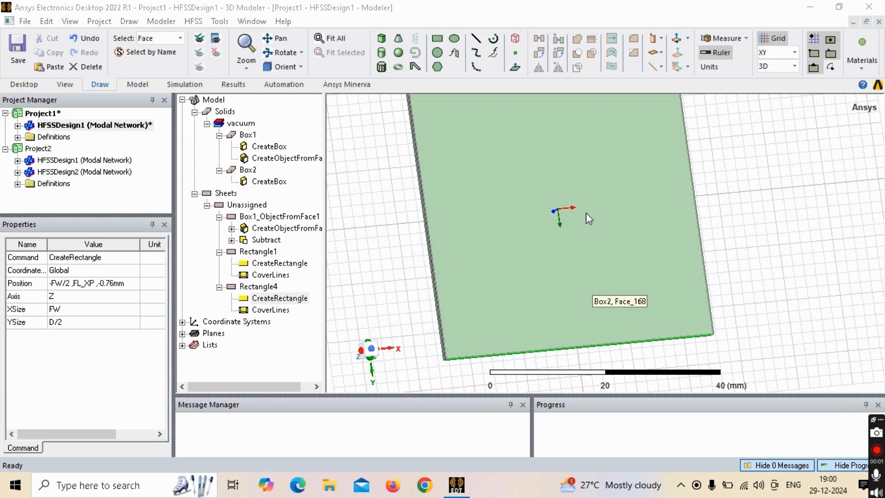
Change the feed rectangle's Z position to -2*0.76mm to place it on the underside of the lower substrate
{"action": "left_click_drag", "start_coordinate": [584, 217], "coordinate": [583, 263], "text": "alt"}
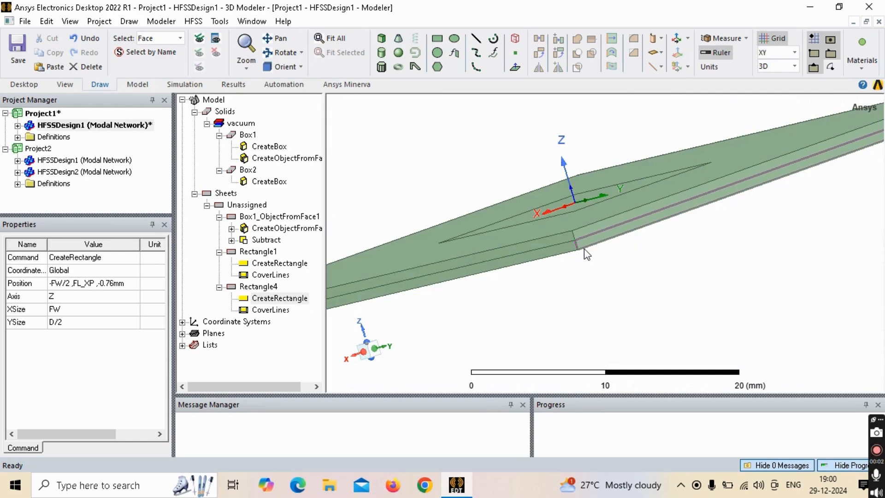
{"action": "left_click", "coordinate": [99, 282]}
{"action": "type", "text": "2*"}
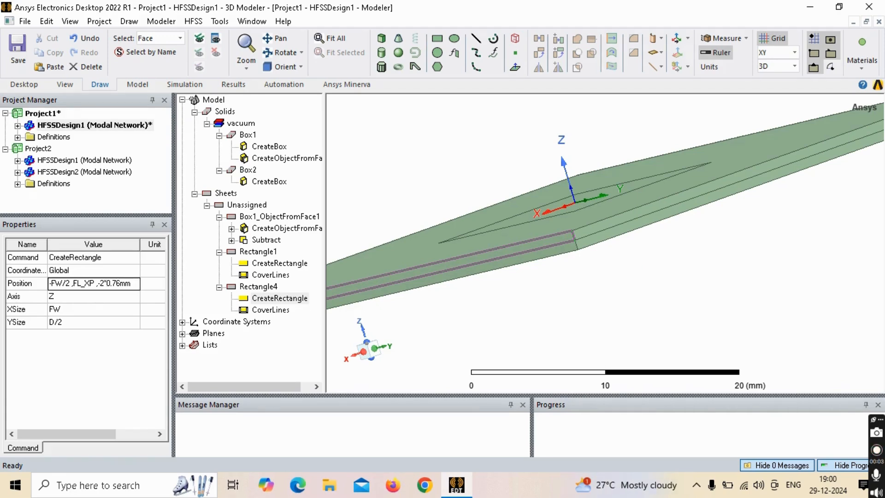
{"action": "key", "text": "Return"}
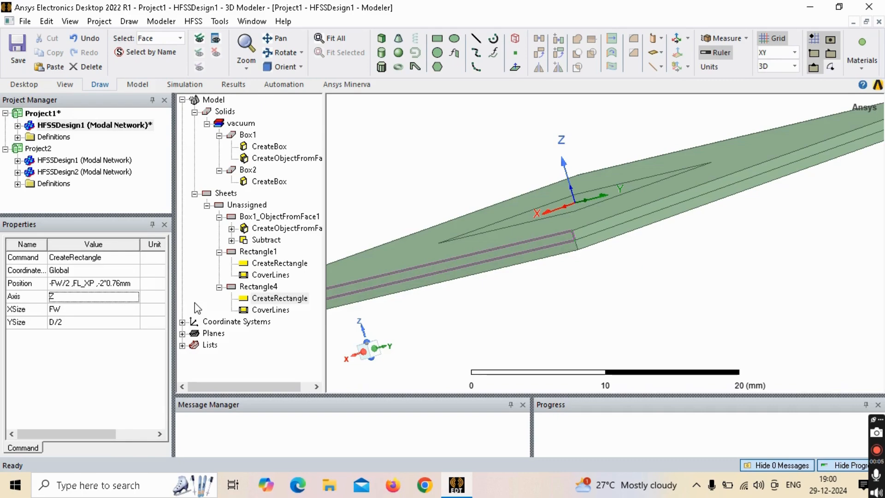
{"action": "left_click_drag", "start_coordinate": [632, 282], "coordinate": [654, 328], "text": "alt"}
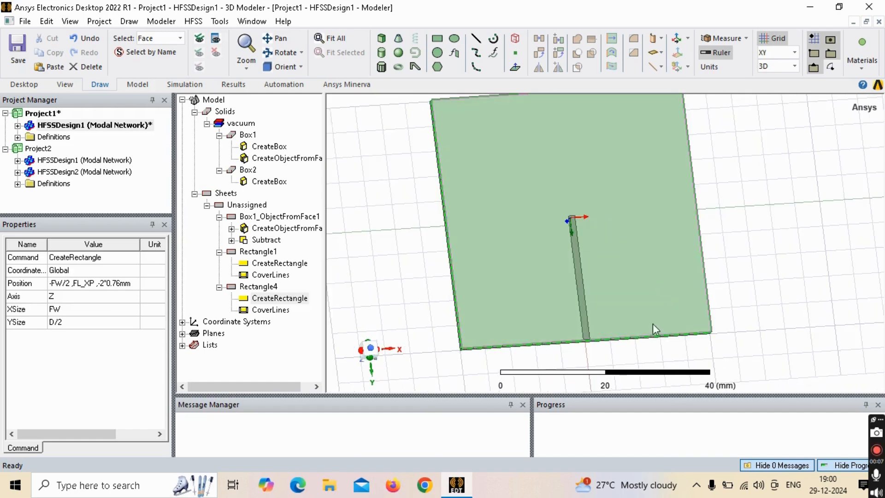
{"action": "mouse_move", "coordinate": [668, 258]}
{"action": "left_mouse_down", "text": "alt"}
{"action": "mouse_move", "coordinate": [706, 227]}
{"action": "mouse_move", "coordinate": [668, 258]}
{"action": "left_mouse_up", "text": "alt"}
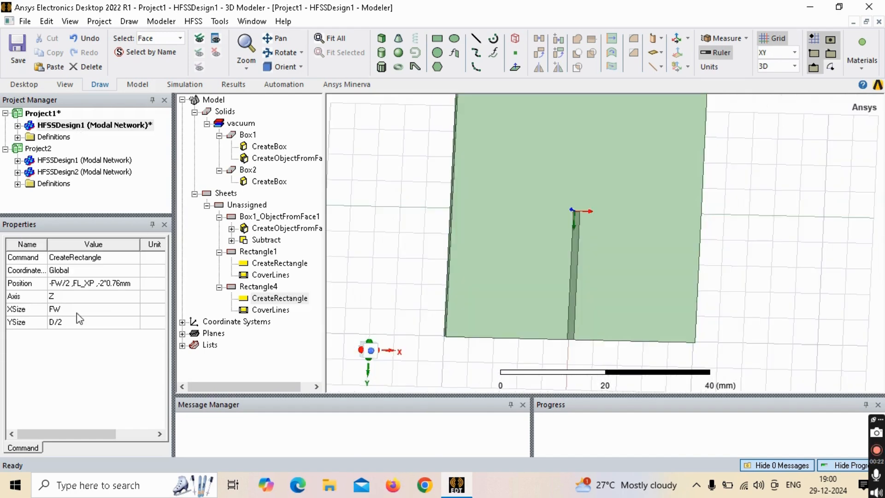
Set the design variable FL_XP to 1 mm and check how the feed line shifts
{"action": "left_click", "coordinate": [68, 128]}
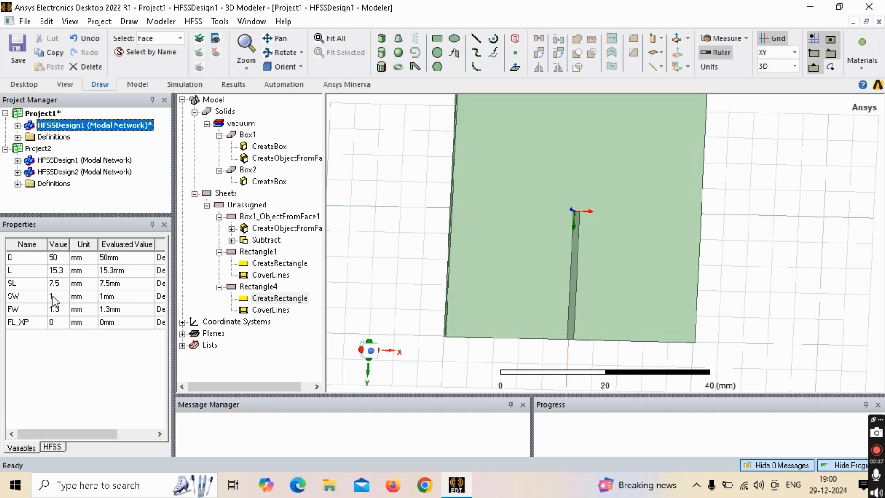
{"action": "left_click", "coordinate": [58, 323]}
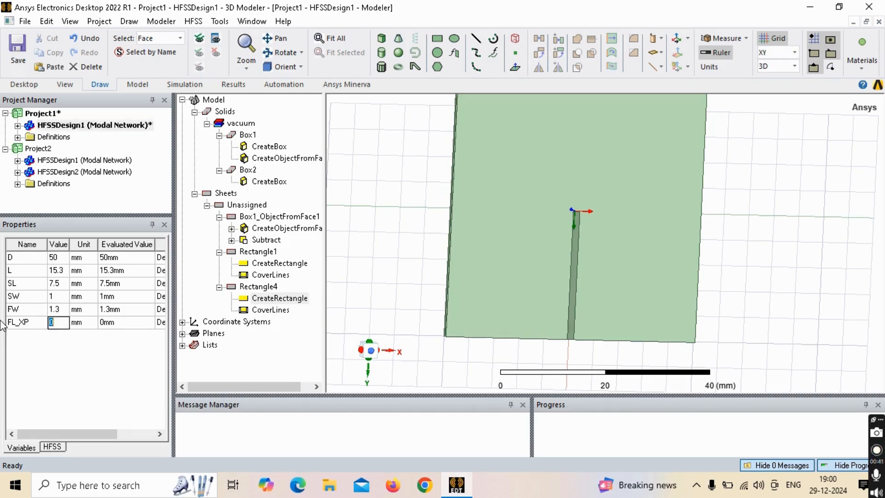
{"action": "type", "text": "1"}
{"action": "key", "text": "Return"}
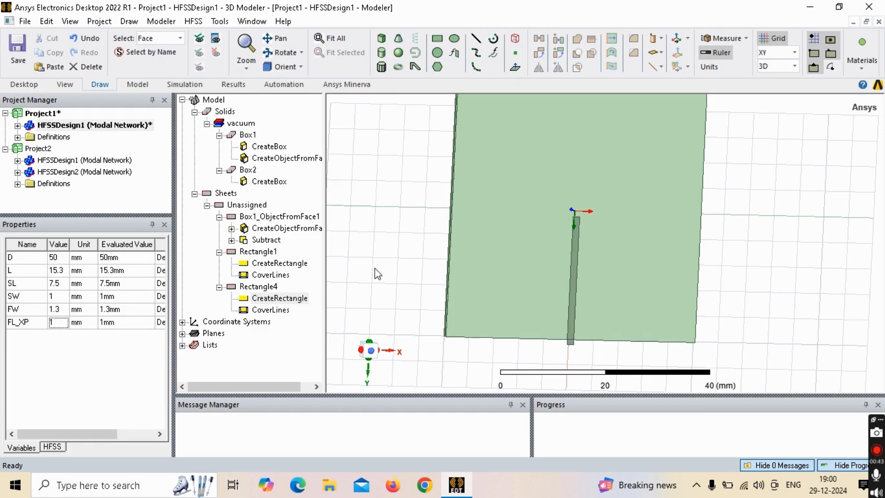
{"action": "scroll", "coordinate": [574, 218], "scroll_direction": "up", "scroll_amount": 2}
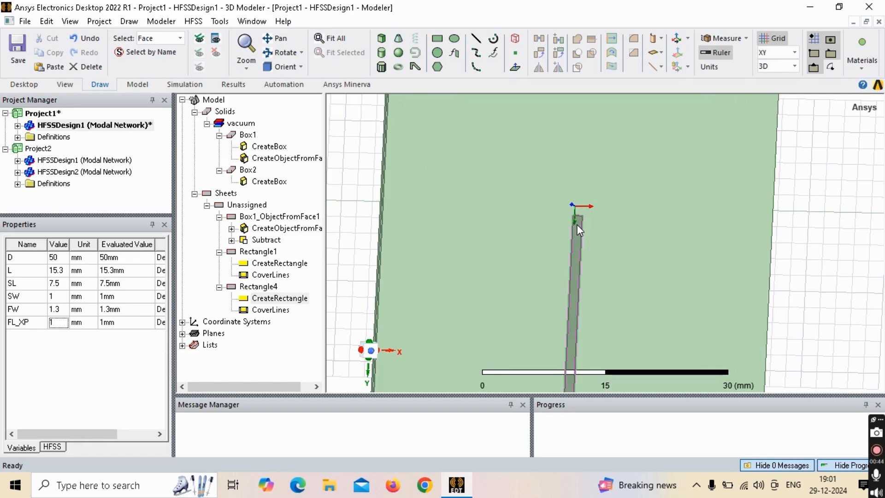
{"action": "scroll", "coordinate": [579, 230], "scroll_direction": "down", "scroll_amount": 3}
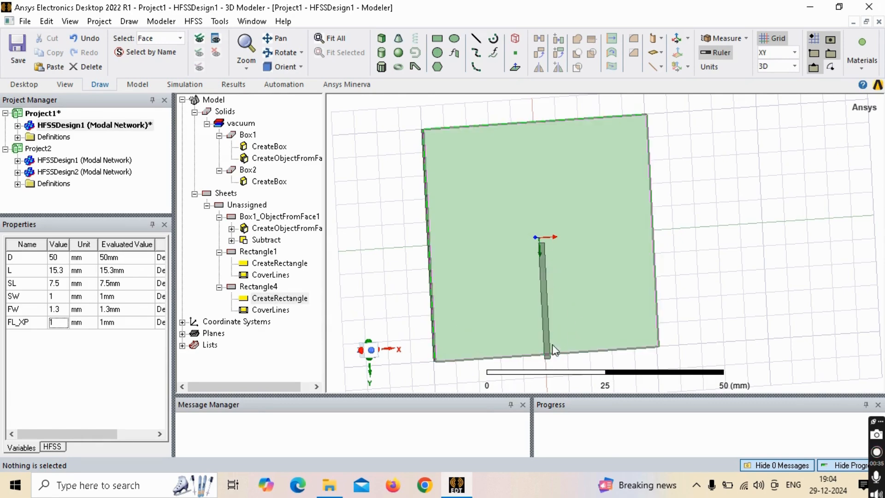
Set the feed rectangle's YSize to D/2-FL_XP so the line ends at the substrate edge
{"action": "left_click", "coordinate": [268, 290]}
{"action": "left_click", "coordinate": [270, 294]}
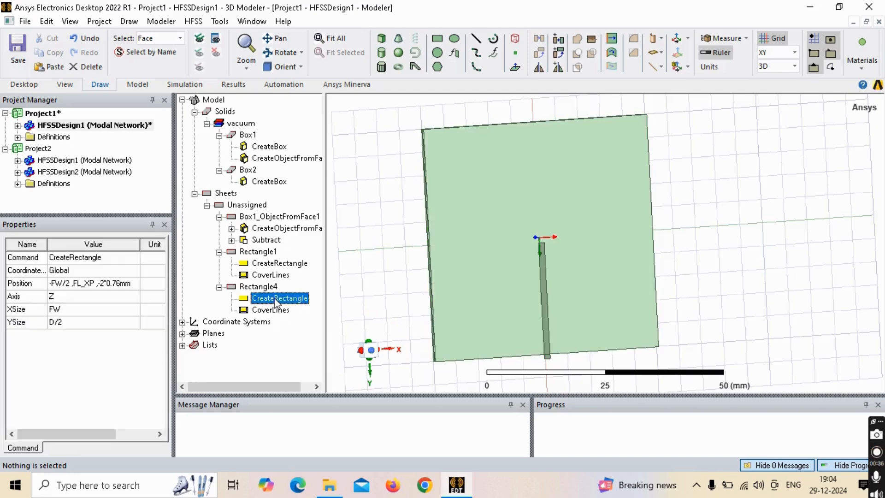
{"action": "left_click", "coordinate": [66, 321]}
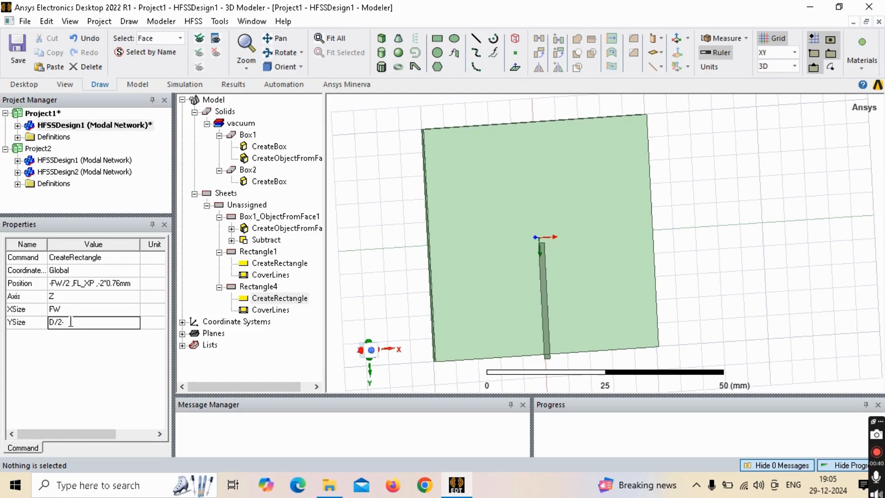
{"action": "type", "text": "-FL"}
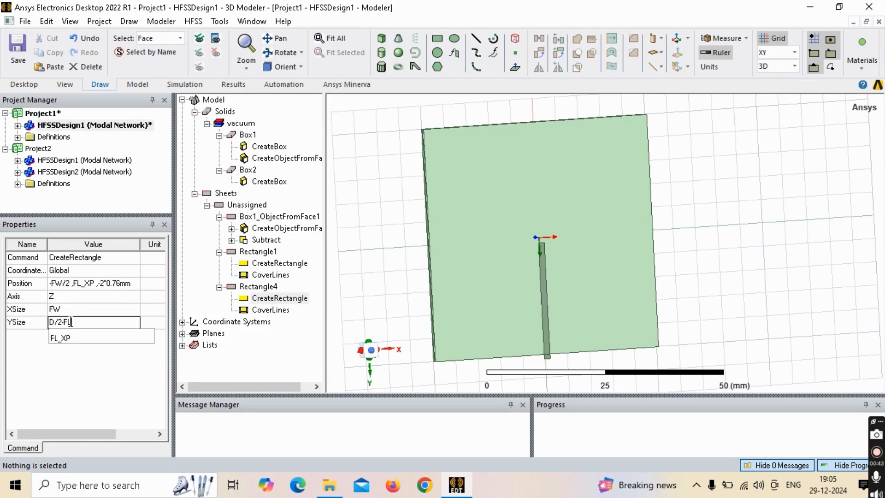
{"action": "key", "text": "Down"}
{"action": "key", "text": "Return"}
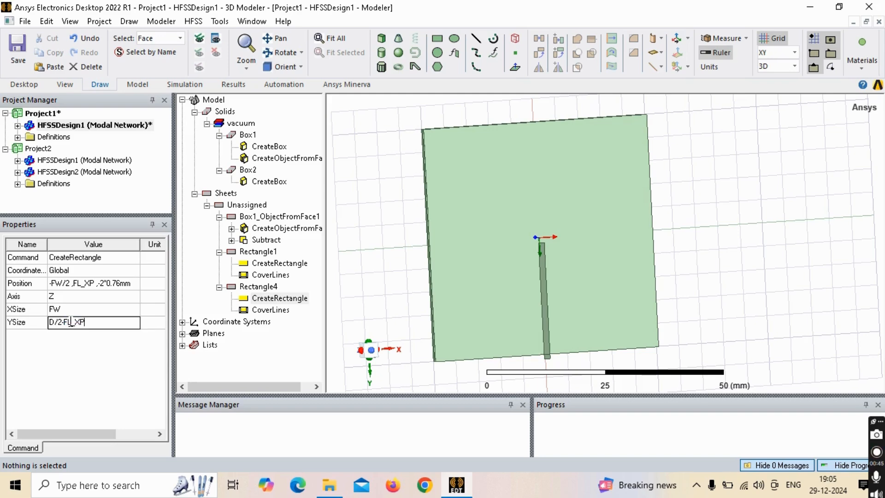
{"action": "left_click", "coordinate": [125, 308]}
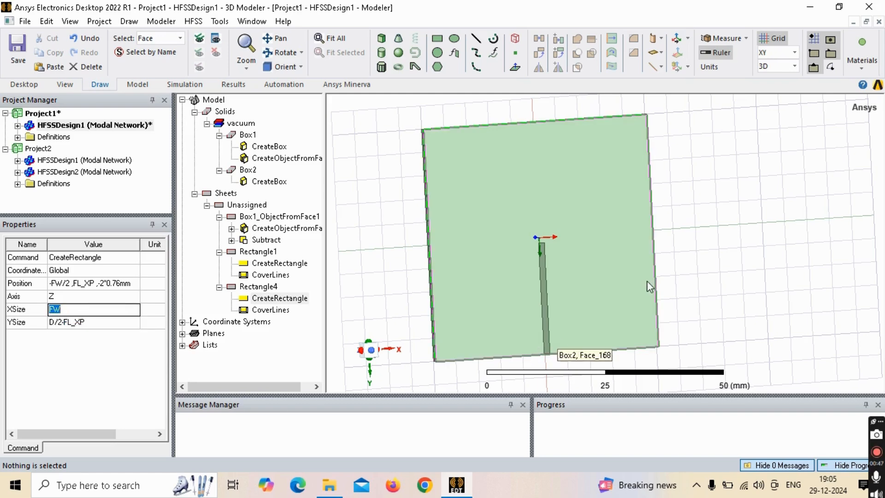
{"action": "key", "text": "alt"}
{"action": "left_click_drag", "start_coordinate": [664, 228], "coordinate": [636, 239], "text": "alt"}
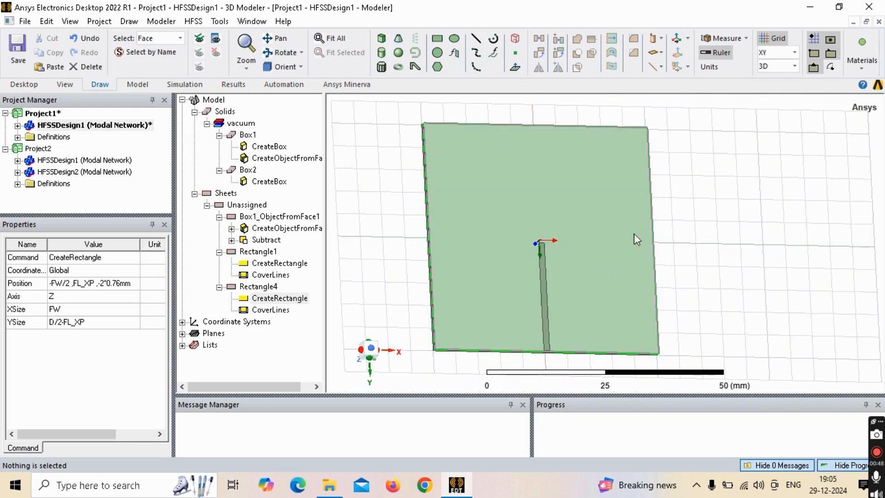
{"action": "left_click_drag", "start_coordinate": [529, 247], "coordinate": [535, 244], "text": "alt"}
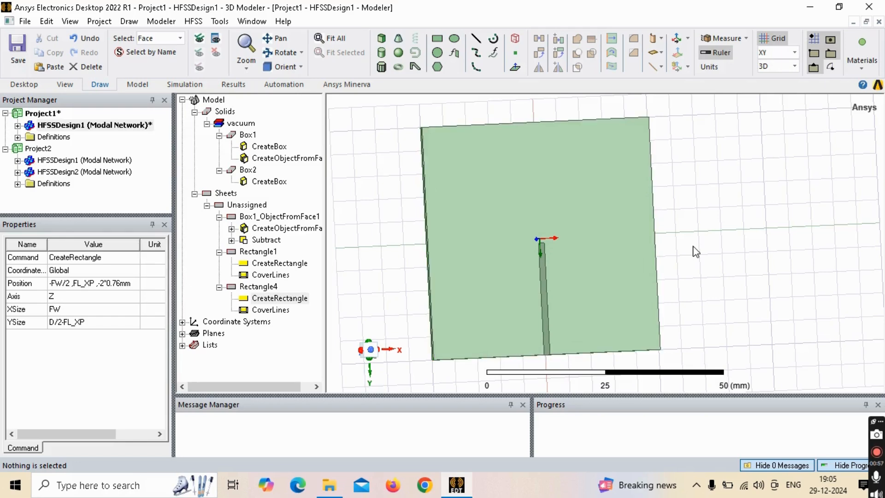
Set the transparency of both substrate boxes, Box1 and Box2, to 0.6
{"action": "double_click", "coordinate": [501, 111], "text": "alt"}
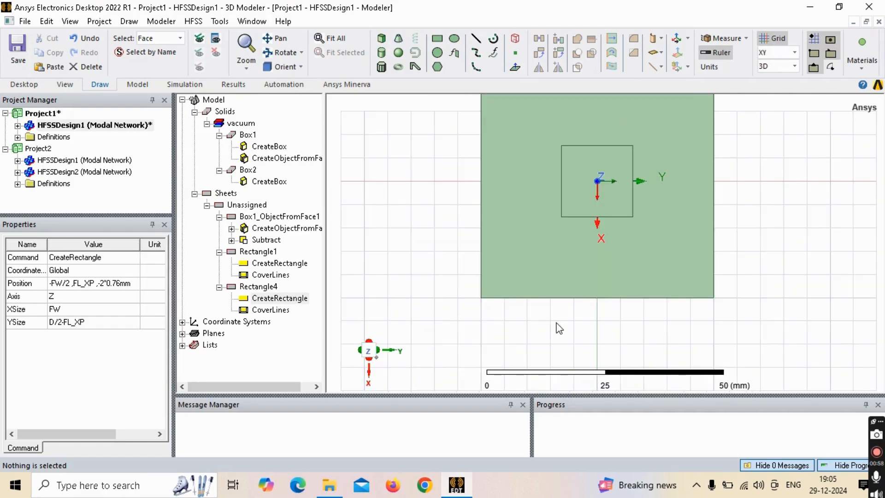
{"action": "double_click", "coordinate": [554, 208], "text": "alt"}
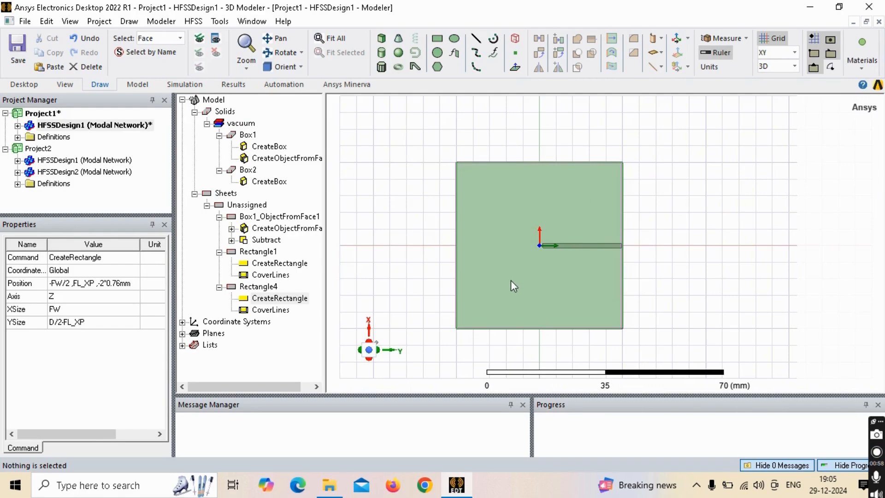
{"action": "double_click", "coordinate": [377, 216], "text": "alt"}
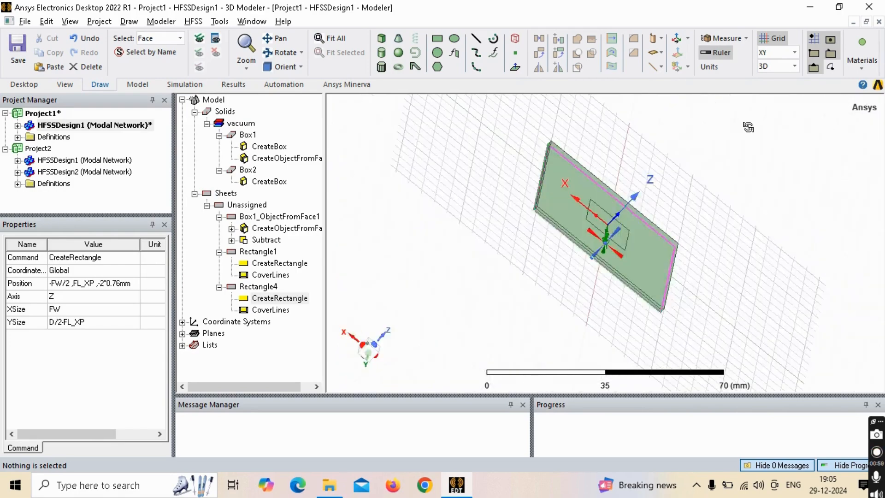
{"action": "double_click", "coordinate": [469, 214], "text": "alt"}
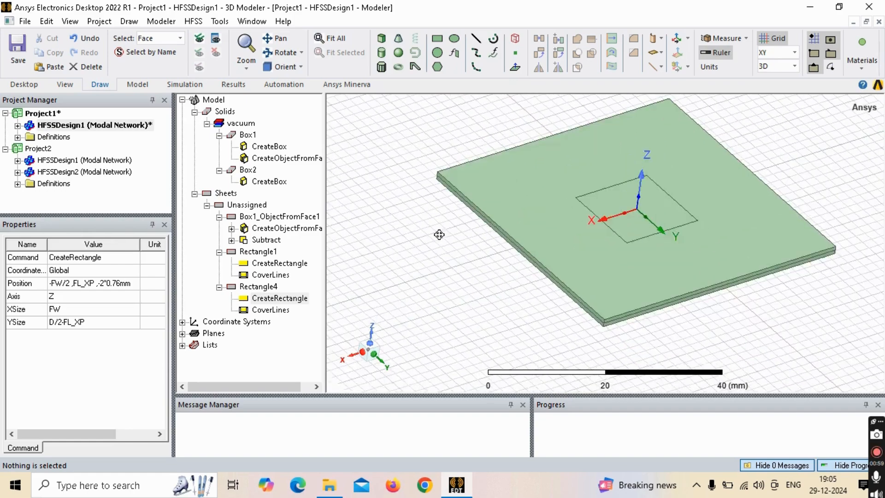
{"action": "left_click", "coordinate": [246, 136]}
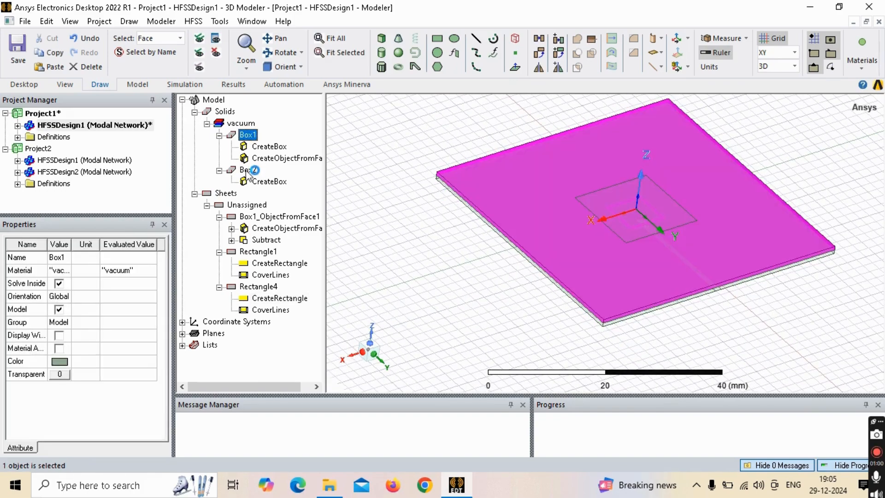
{"action": "left_click", "coordinate": [247, 170], "text": "ctrl"}
{"action": "left_click", "coordinate": [60, 374]}
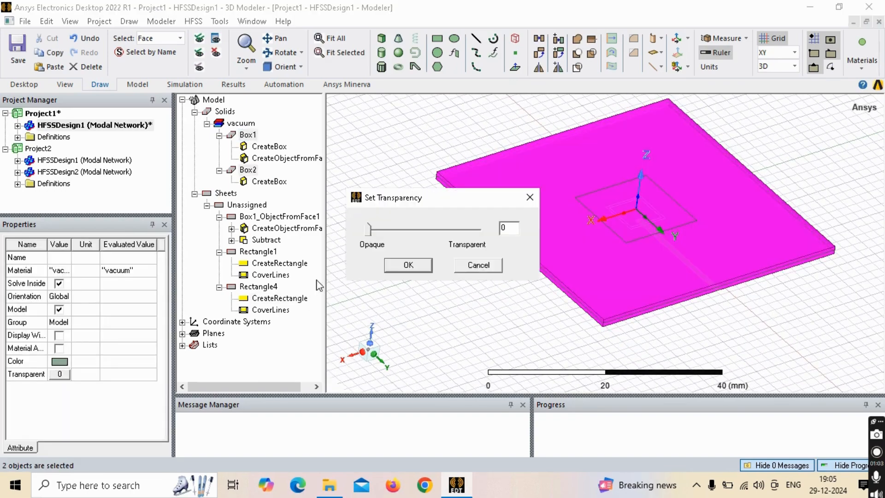
{"action": "left_click", "coordinate": [403, 238]}
{"action": "left_click", "coordinate": [403, 238]}
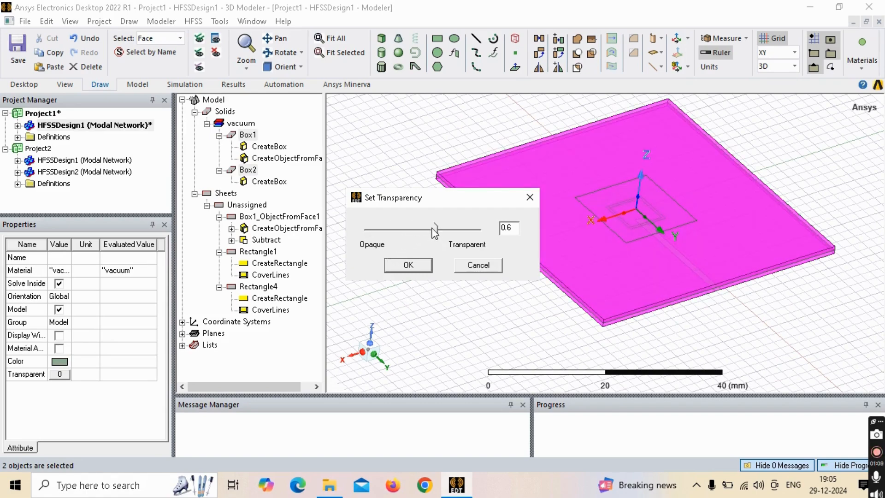
{"action": "left_click", "coordinate": [408, 265]}
{"action": "left_click", "coordinate": [450, 324]}
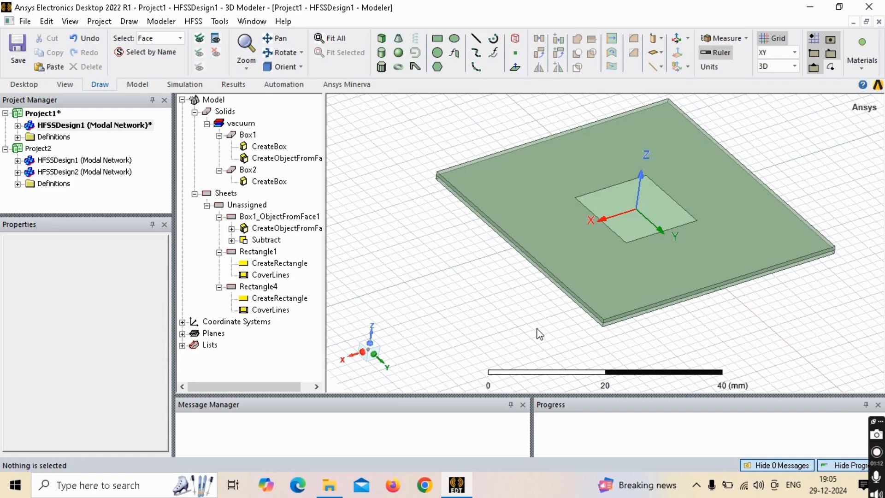
Set the design variable FL_XP to 1.5 mm to shift the feed line's inner end
{"action": "double_click", "coordinate": [642, 332], "text": "alt"}
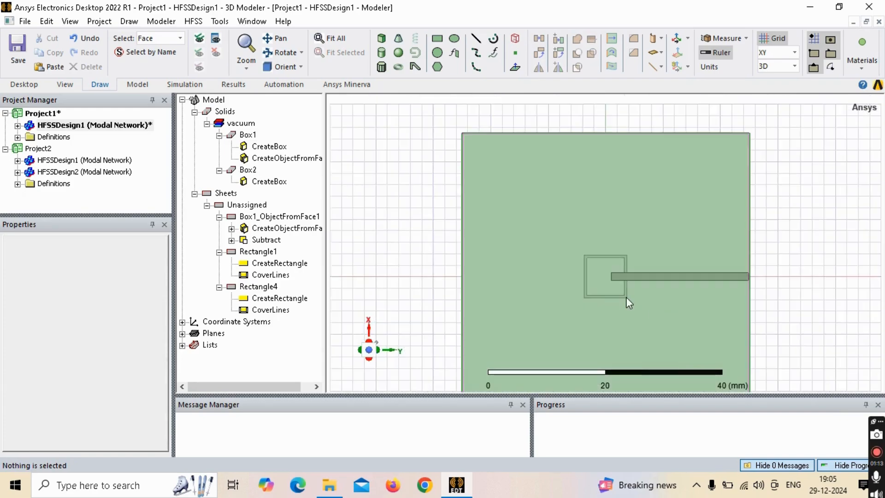
{"action": "middle_click_drag", "start_coordinate": [626, 297], "coordinate": [512, 211]}
{"action": "scroll", "coordinate": [513, 203], "scroll_direction": "up", "scroll_amount": 3}
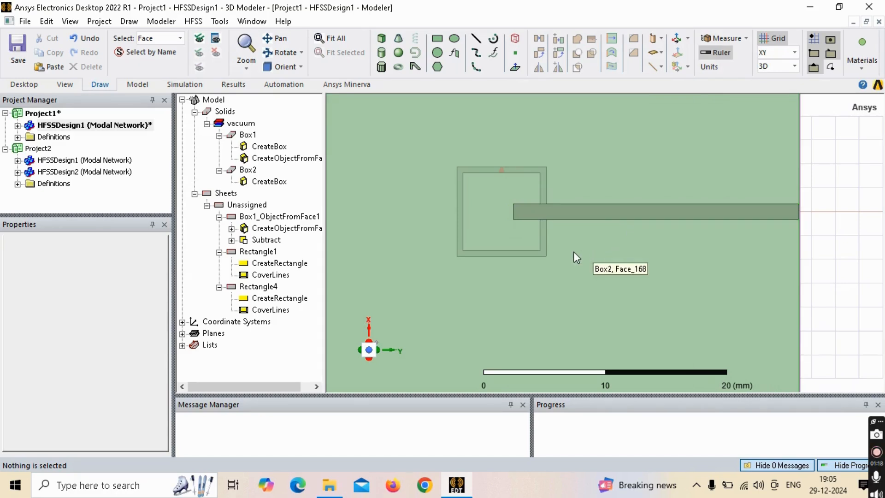
{"action": "left_click", "coordinate": [118, 126]}
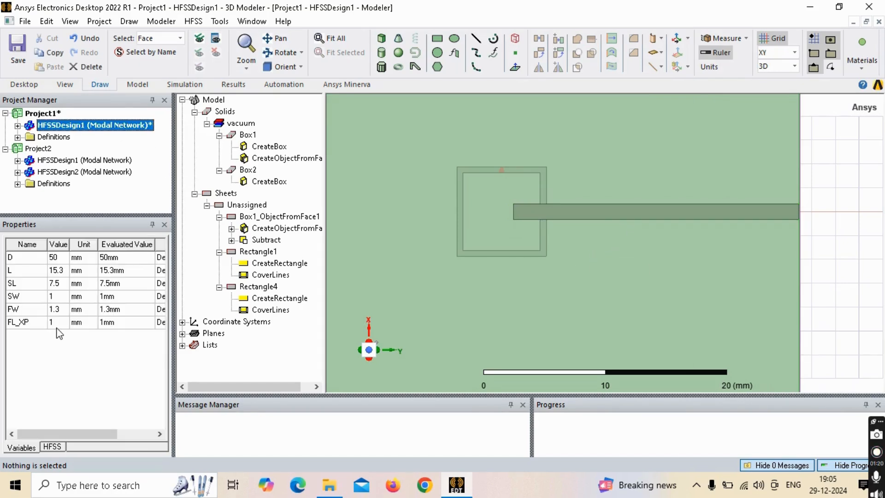
{"action": "left_click", "coordinate": [57, 325]}
{"action": "type", "text": "1.5"}
{"action": "key", "text": "Return"}
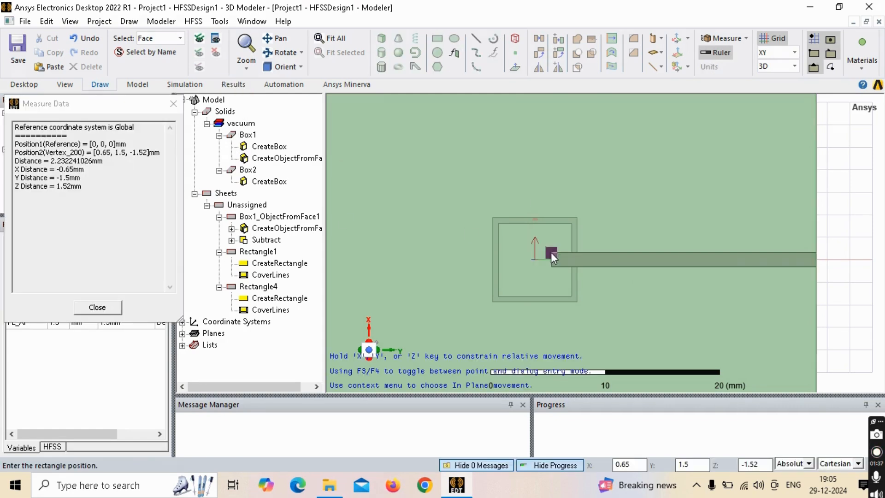
Draw a rectangle from the feed line's inner end corner and set its XSize to the new variable FL1, defined as 3 mm
{"action": "left_click", "coordinate": [551, 252]}
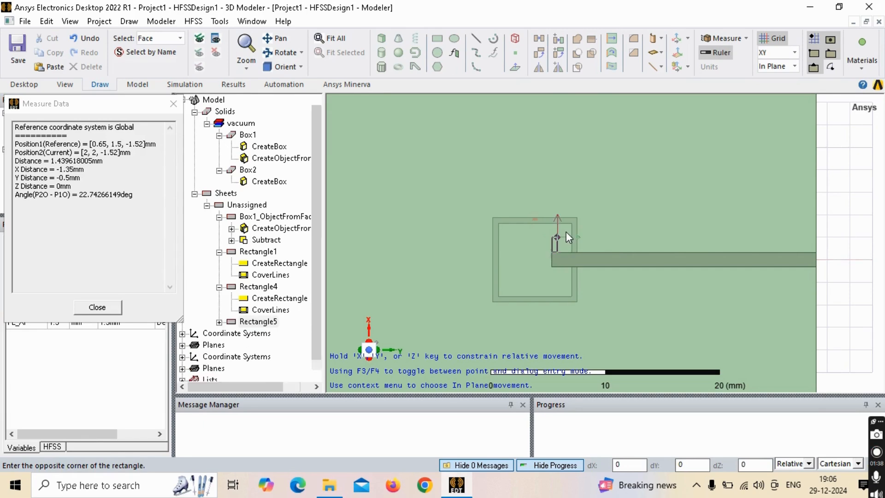
{"action": "left_click", "coordinate": [566, 231]}
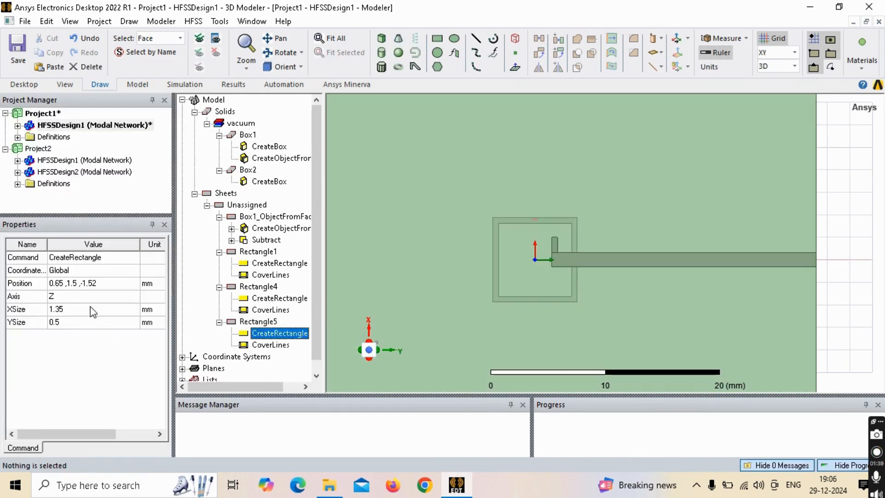
{"action": "left_click", "coordinate": [60, 308]}
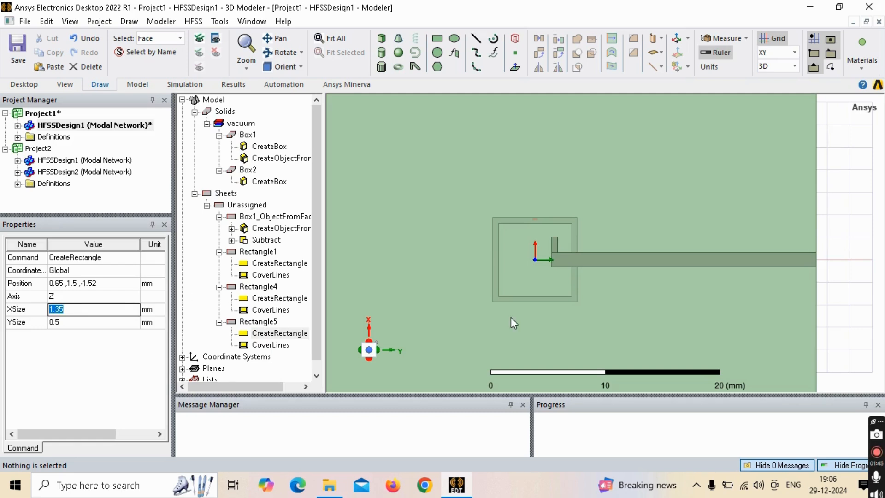
{"action": "type", "text": "FL1"}
{"action": "key", "text": "Return"}
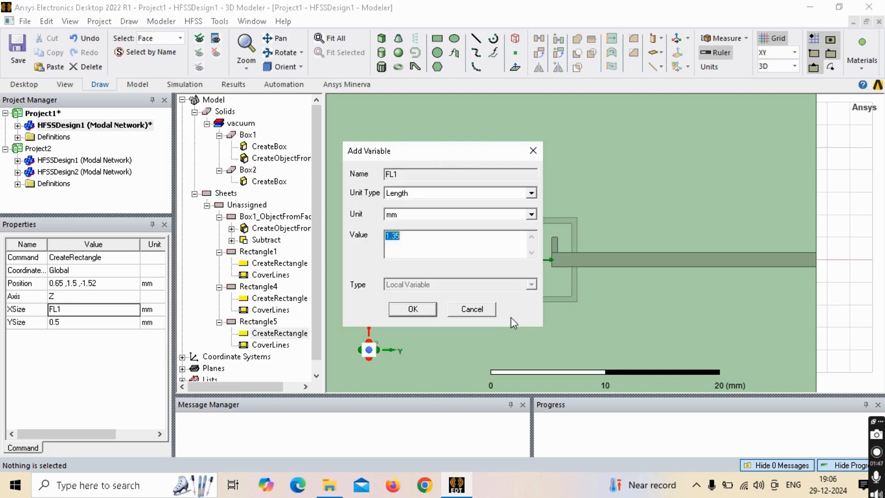
{"action": "type", "text": "3"}
{"action": "key", "text": "Return"}
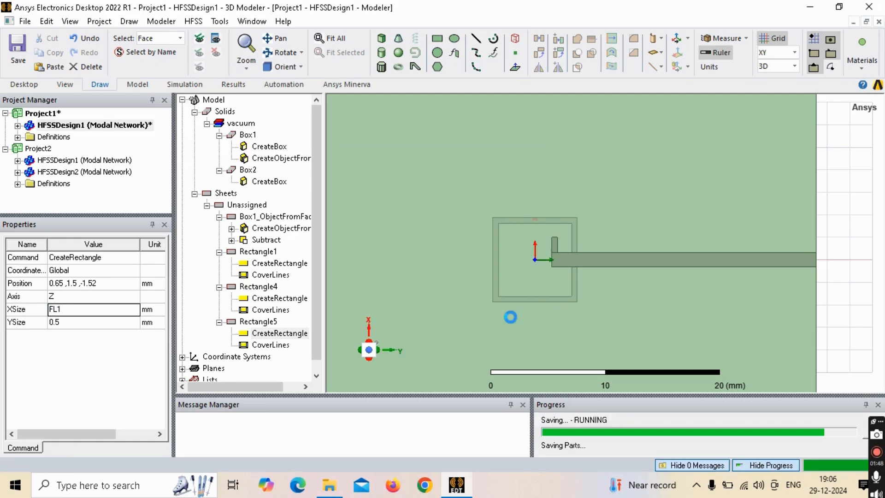
Set the new rectangle's YSize to FW so it matches the feed line's width
{"action": "key", "text": "Tab"}
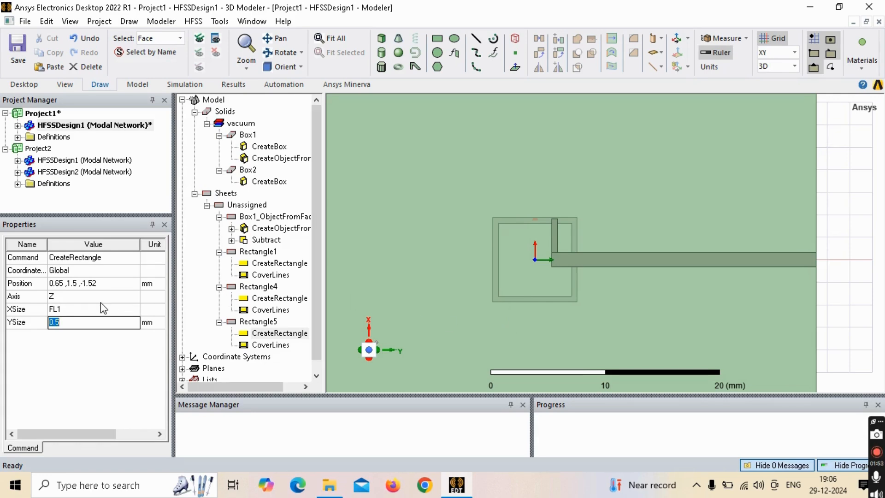
{"action": "type", "text": "FW"}
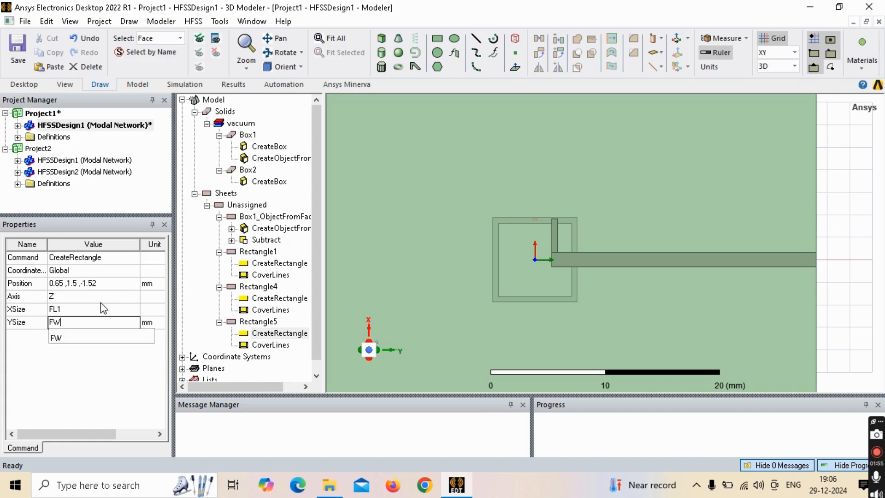
{"action": "key", "text": "Return"}
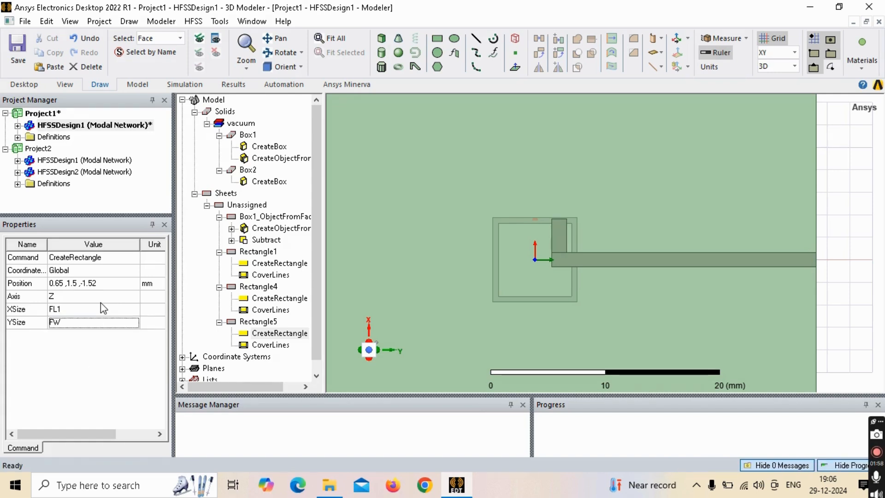
Set the X coordinate of the new rectangle's position to -FW, keeping its Y and Z coordinates
{"action": "key", "text": "Up"}
{"action": "key", "text": "Up"}
{"action": "key", "text": "Up"}
{"action": "key", "text": "End"}
{"action": "key", "text": "Left"}
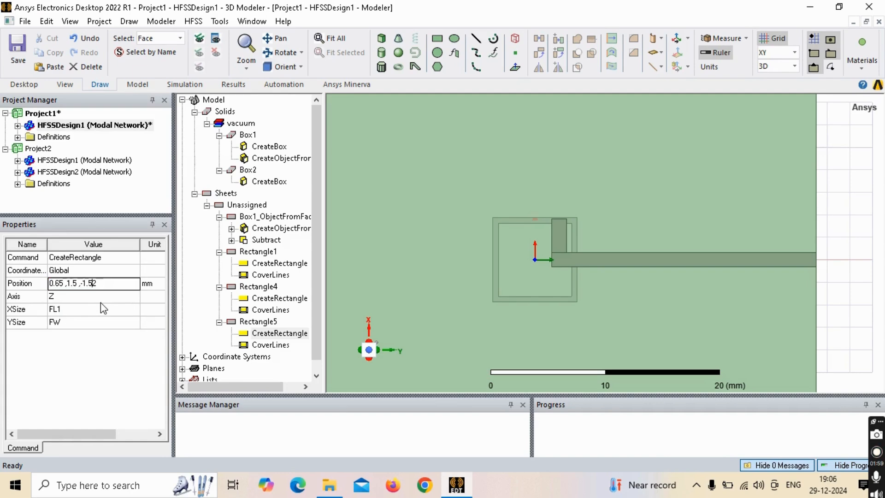
{"action": "key", "text": "Left"}
{"action": "key", "text": "Left"}
{"action": "key", "text": "Left"}
{"action": "key", "text": "Left"}
{"action": "key", "text": "Left"}
{"action": "key", "text": "Left"}
{"action": "key", "text": "Left"}
{"action": "key", "text": "Left"}
{"action": "key", "text": "BackSpace"}
{"action": "key", "text": "BackSpace"}
{"action": "key", "text": "BackSpace"}
{"action": "key", "text": "BackSpace"}
{"action": "key", "text": "BackSpace"}
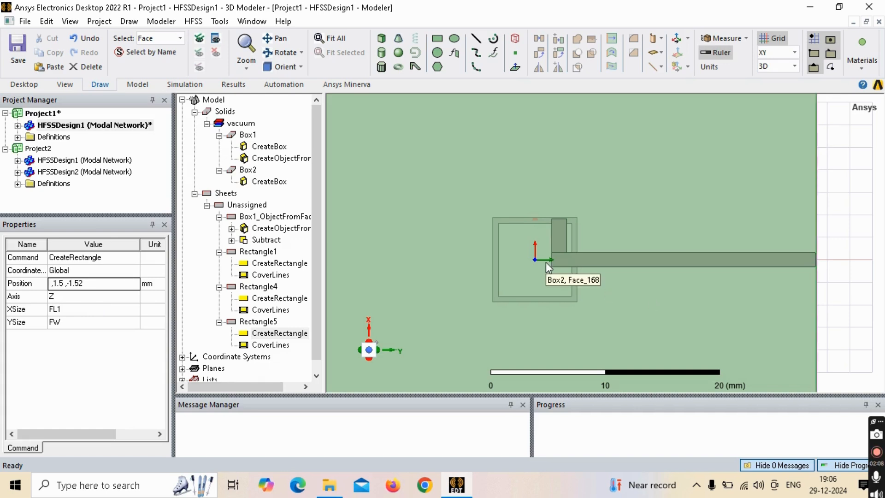
{"action": "type", "text": "-FW"}
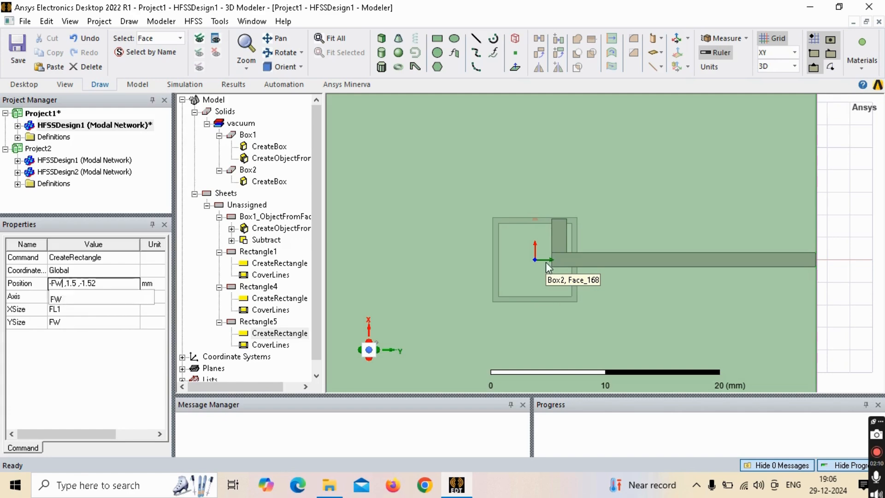
{"action": "key", "text": "Return"}
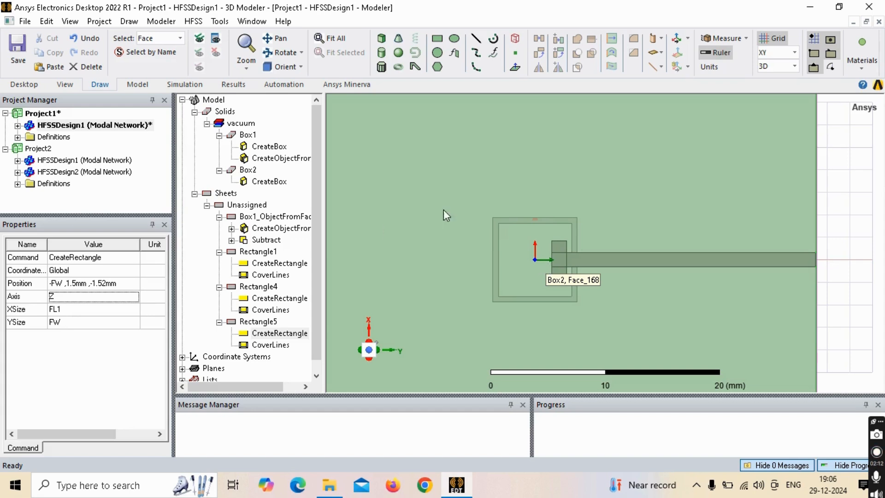
Change the X coordinate of the new rectangle's position to -FW/2 to align it with the feed line's edge
{"action": "left_click", "coordinate": [60, 283]}
{"action": "left_click", "coordinate": [60, 283]}
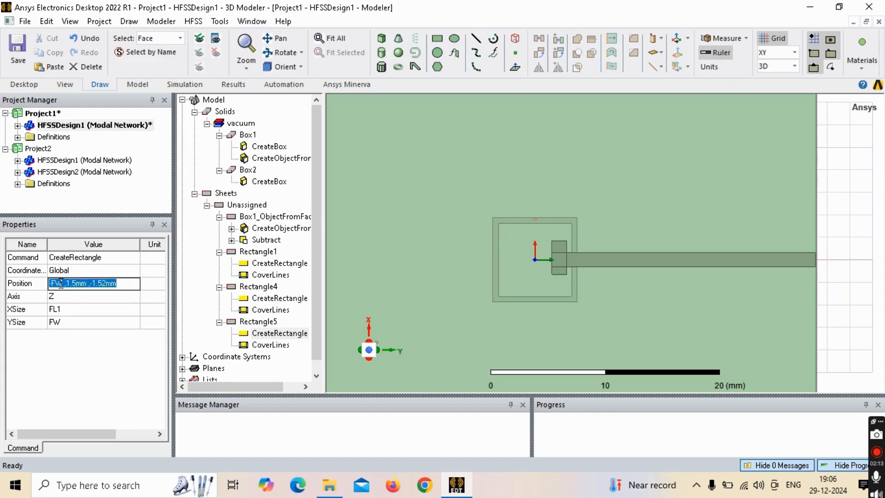
{"action": "left_click", "coordinate": [60, 283]}
{"action": "type", "text": "/2"}
{"action": "key", "text": "Return"}
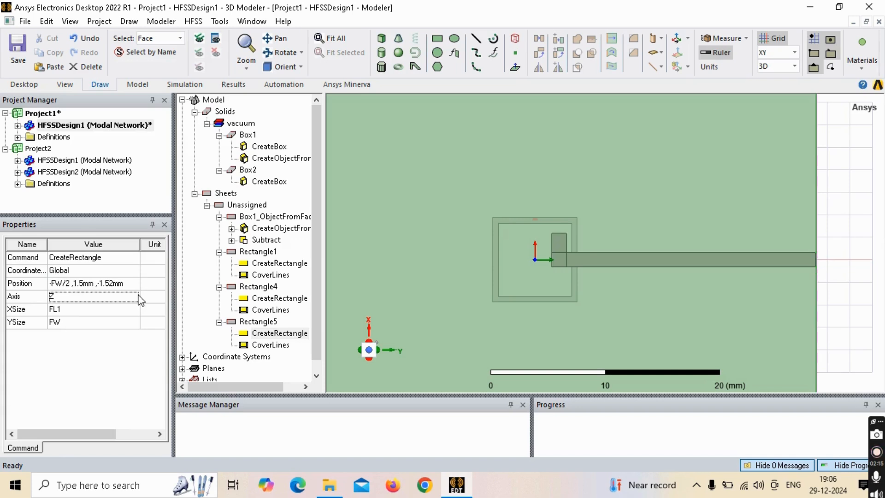
Set the Y coordinate of the new rectangle's position to FL_XP to tie it to the feed line's inner end
{"action": "scroll", "coordinate": [562, 264], "scroll_direction": "up", "scroll_amount": 2}
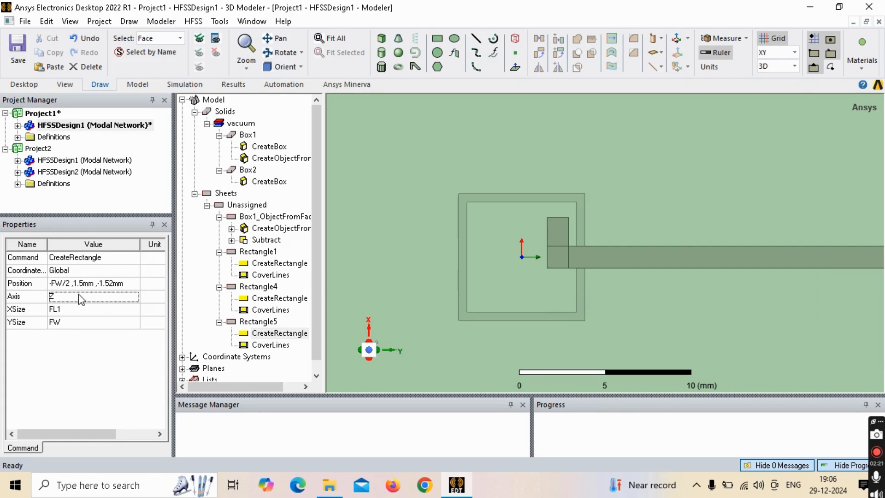
{"action": "left_click", "coordinate": [83, 283]}
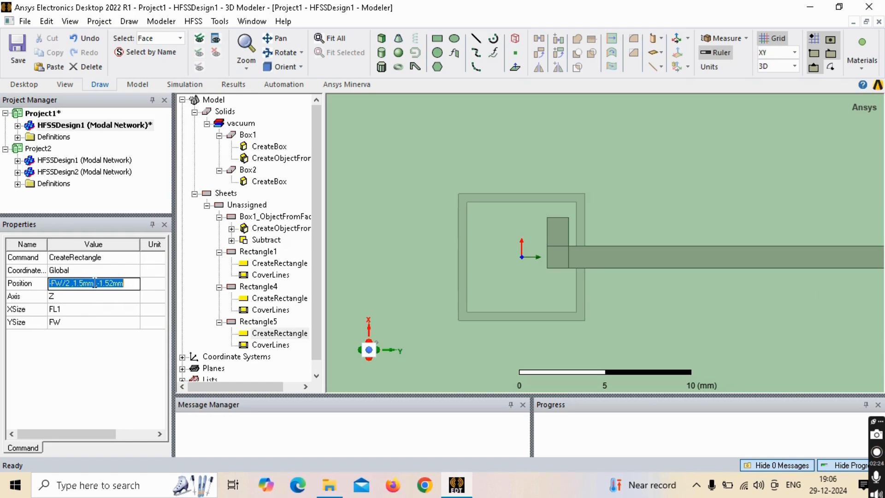
{"action": "left_click_drag", "start_coordinate": [94, 284], "coordinate": [73, 285]}
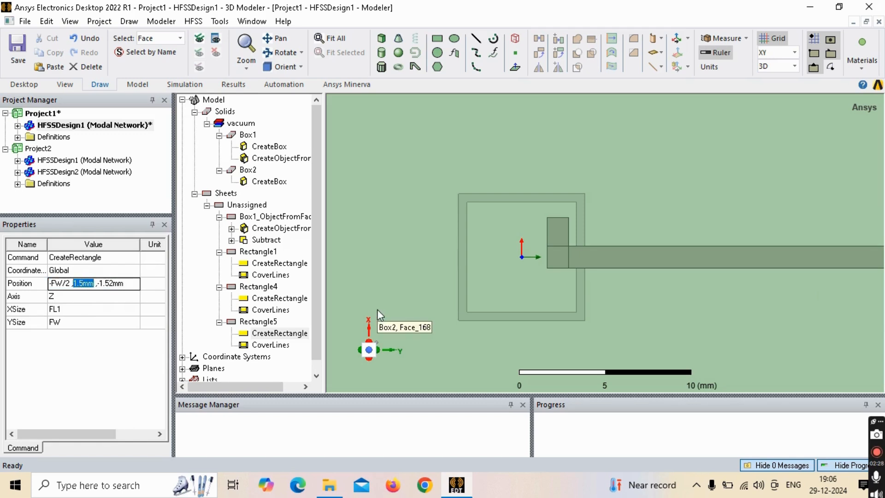
{"action": "type", "text": "FL"}
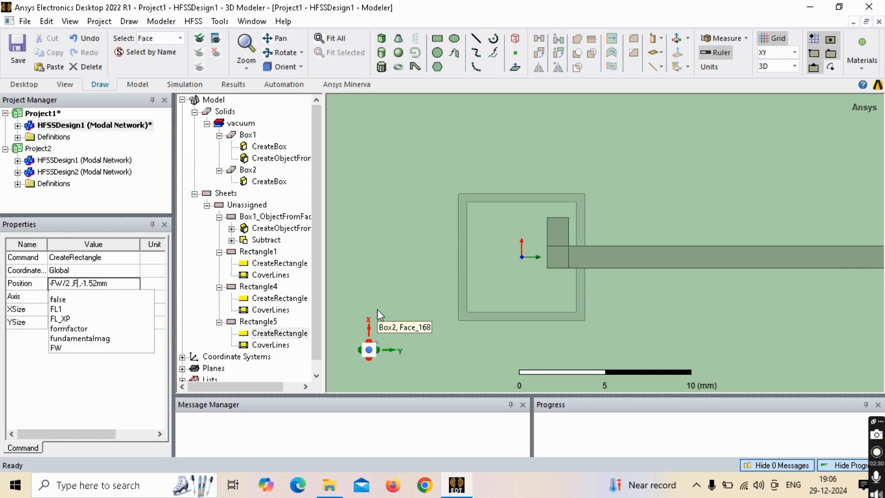
{"action": "key", "text": "Down"}
{"action": "key", "text": "Down"}
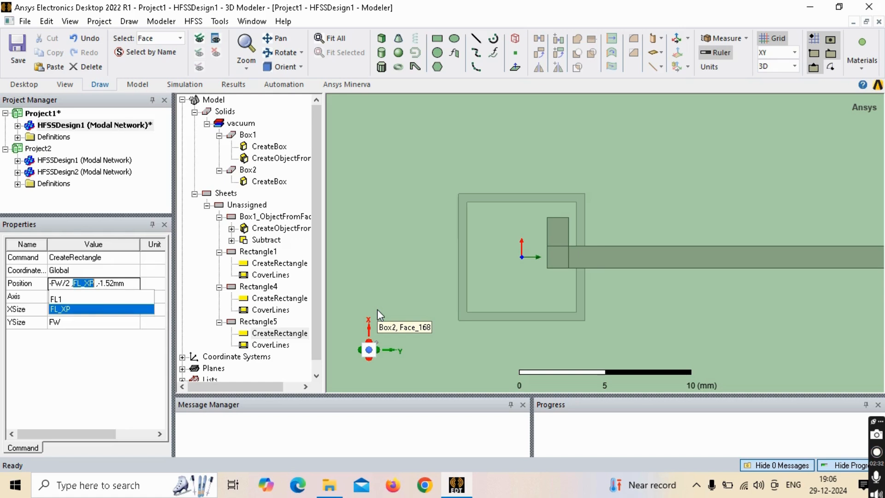
{"action": "key", "text": "Return"}
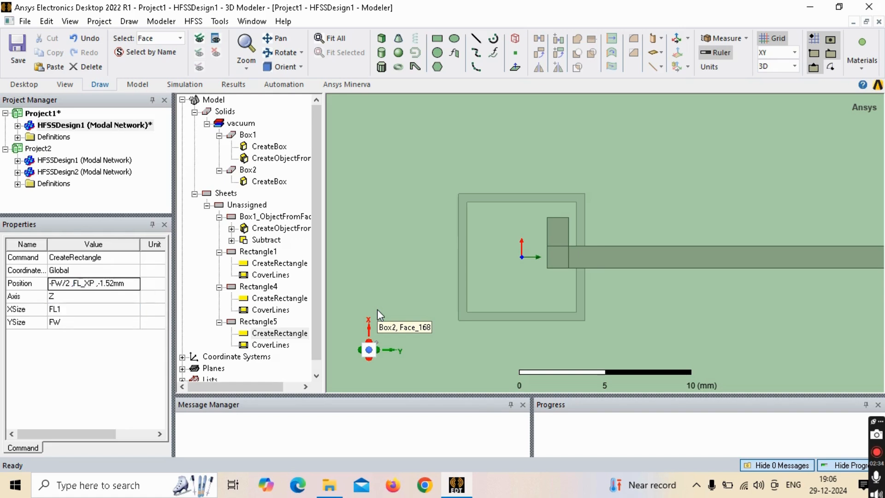
{"action": "key", "text": "Tab"}
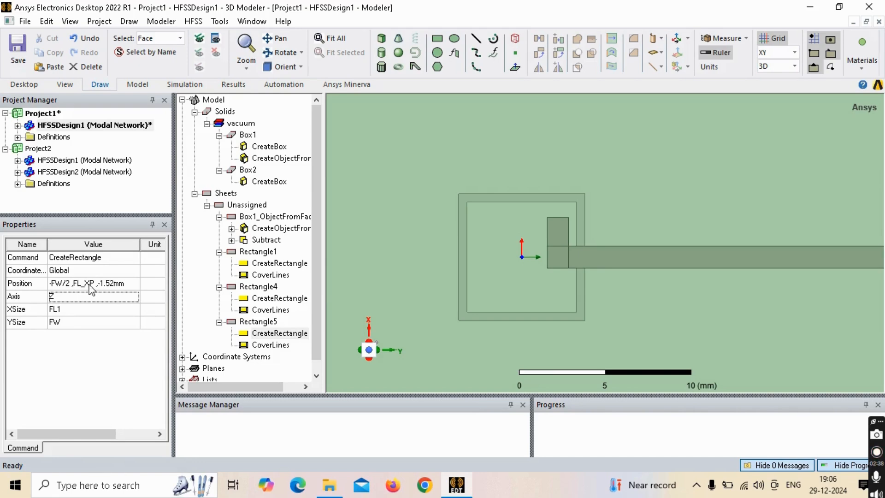
Measure the position offset from the short bend rectangle's outer corner to the nearest inner corner of the ring slot
{"action": "right_click", "coordinate": [615, 195]}
{"action": "mouse_move", "coordinate": [698, 157]}
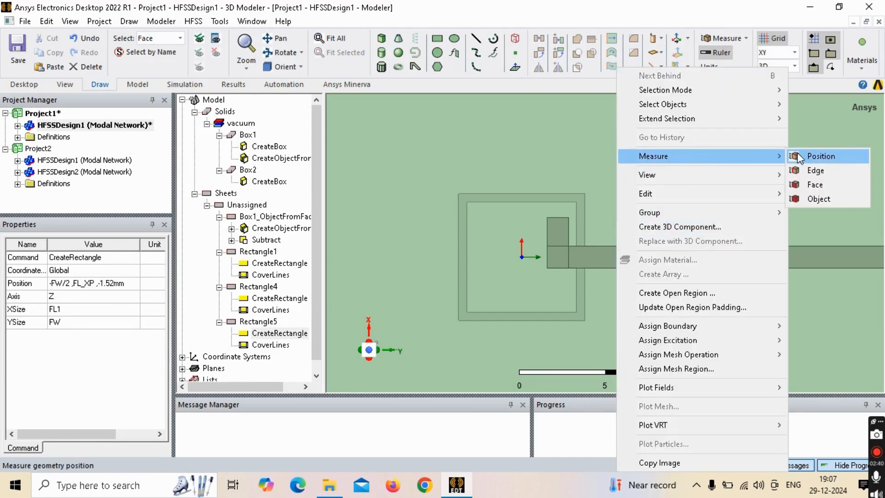
{"action": "left_click", "coordinate": [811, 156]}
{"action": "left_click", "coordinate": [572, 214]}
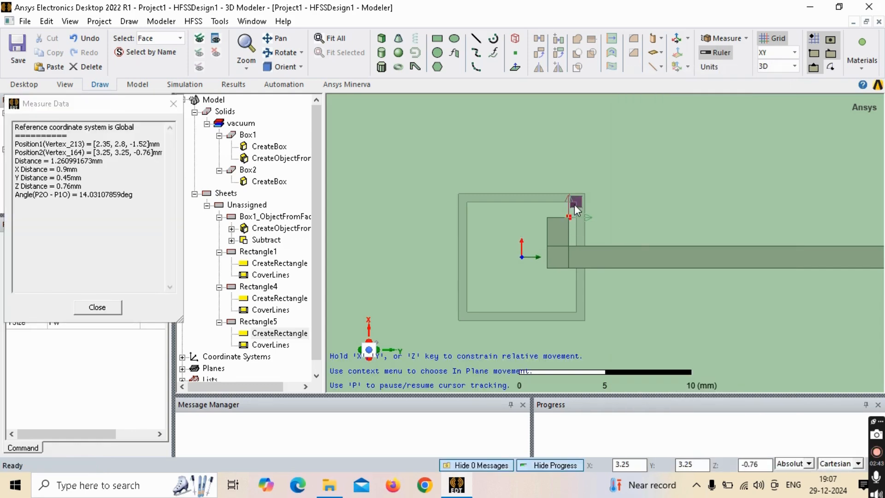
{"action": "key", "text": "Escape"}
{"action": "scroll", "coordinate": [567, 237], "scroll_direction": "down", "scroll_amount": 1}
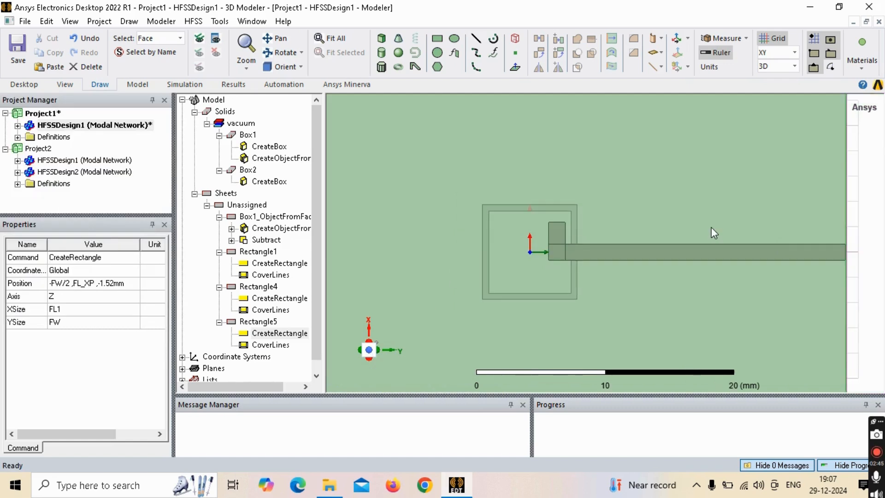
{"action": "scroll", "coordinate": [712, 227], "scroll_direction": "down", "scroll_amount": 1}
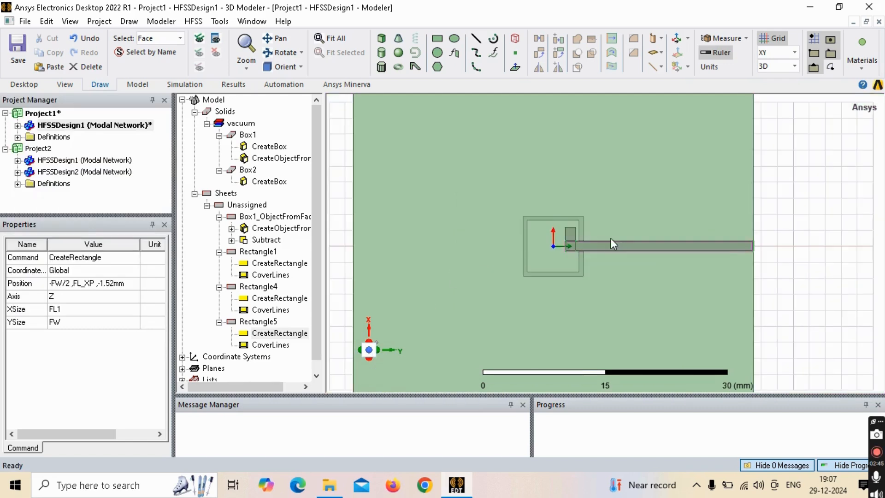
Set the Z coordinate of the bend rectangle's position to -2*0.76MM, keeping -FW/2 and FL_XP for X and Y
{"action": "left_click", "coordinate": [110, 289]}
{"action": "left_click_drag", "start_coordinate": [126, 283], "coordinate": [104, 284]}
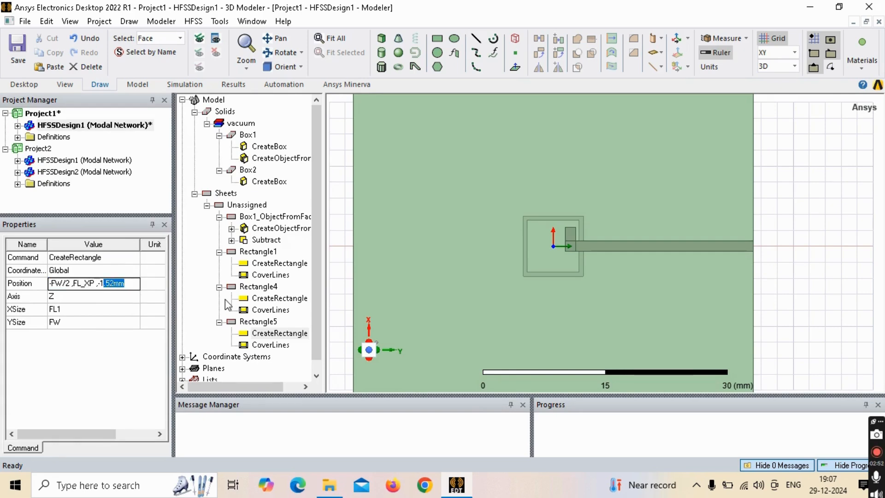
{"action": "key", "text": "BackSpace"}
{"action": "type", "text": "0."}
{"action": "type", "text": "-2*0."}
{"action": "type", "text": "76MM"}
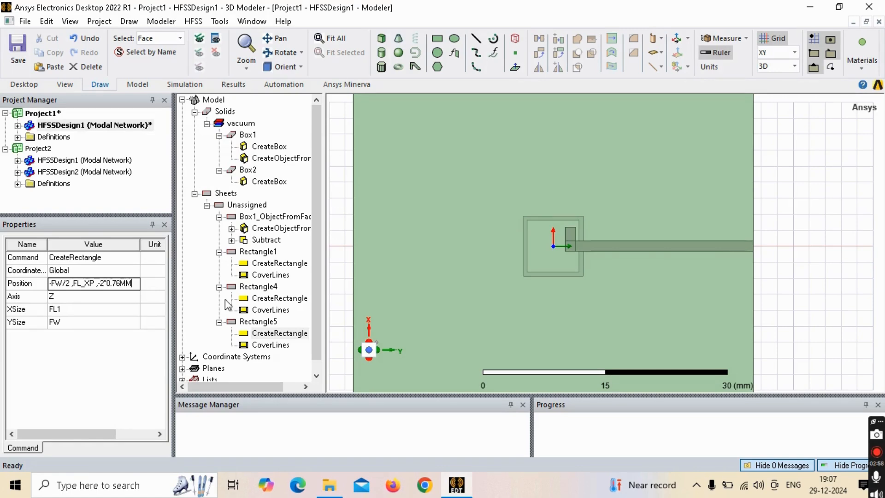
{"action": "key", "text": "Tab"}
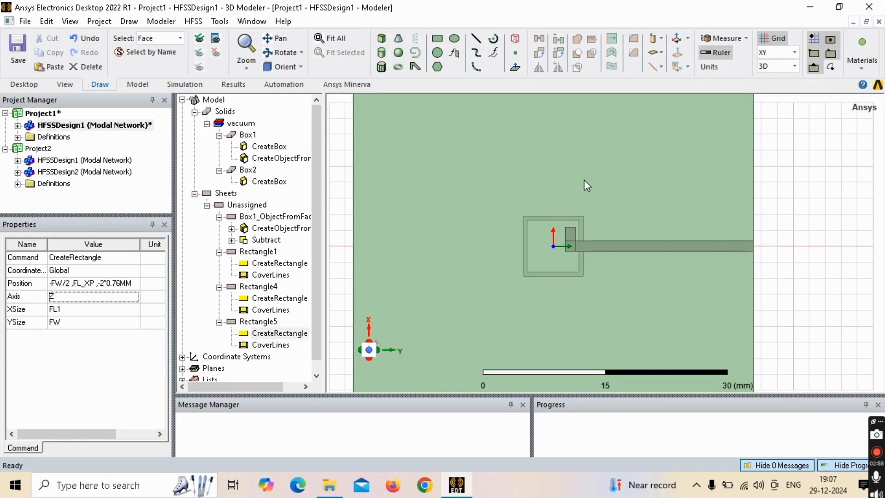
{"action": "scroll", "coordinate": [703, 281], "scroll_direction": "down", "scroll_amount": 1}
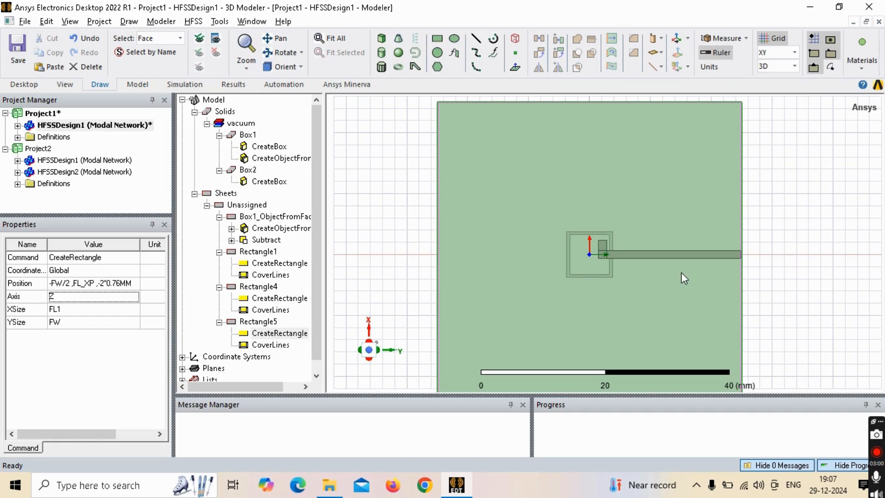
{"action": "middle_click_drag", "start_coordinate": [681, 272], "coordinate": [730, 279]}
{"action": "middle_click_drag", "start_coordinate": [698, 254], "coordinate": [528, 248]}
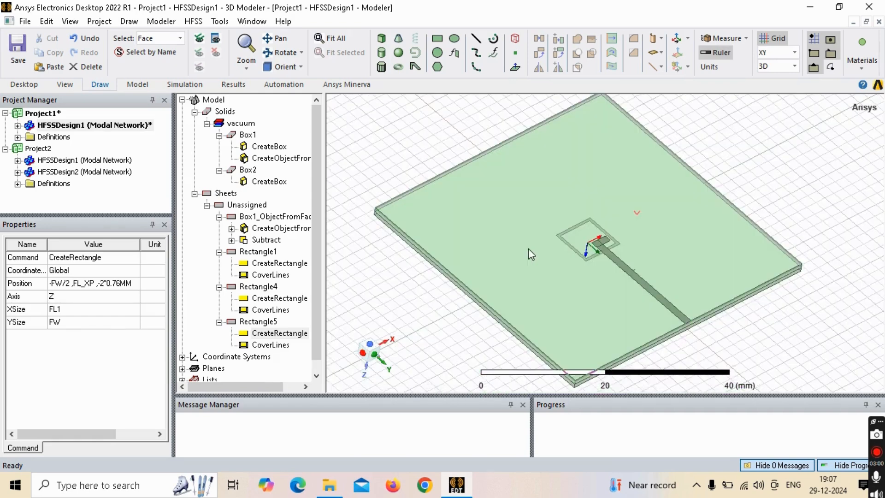
{"action": "scroll", "coordinate": [548, 253], "scroll_direction": "up", "scroll_amount": 1}
{"action": "scroll", "coordinate": [507, 235], "scroll_direction": "down", "scroll_amount": 1}
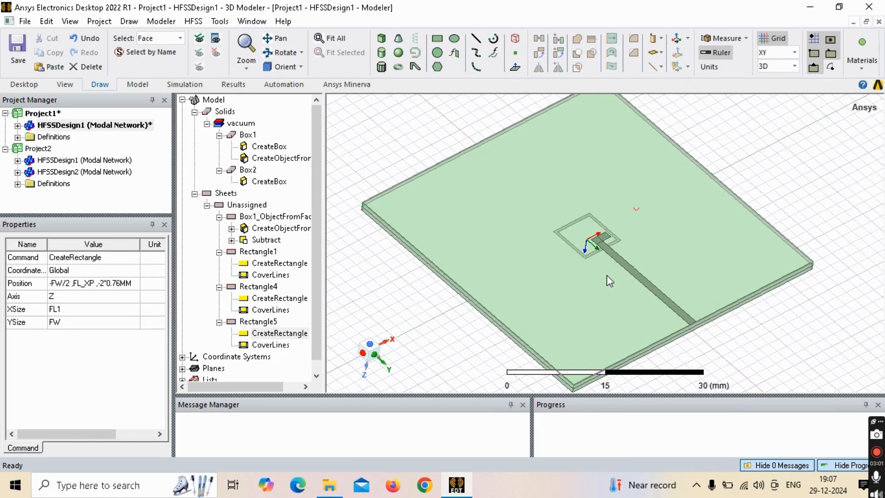
{"action": "scroll", "coordinate": [606, 275], "scroll_direction": "up", "scroll_amount": 1}
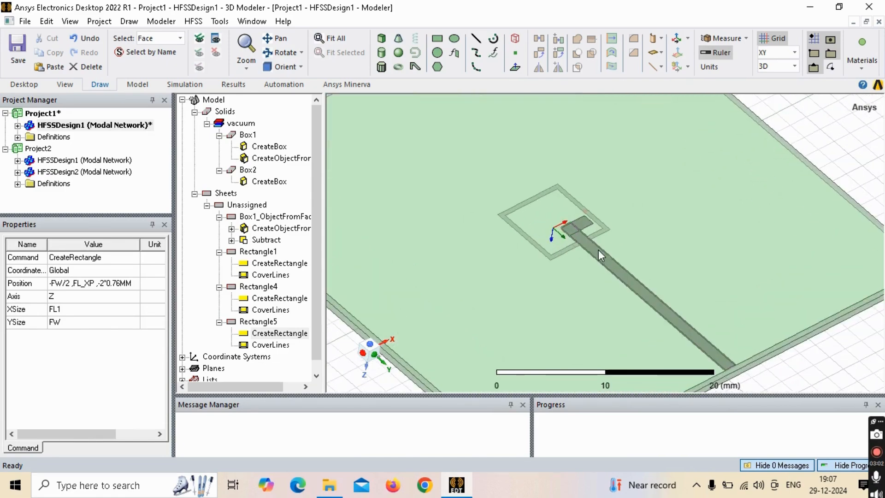
{"action": "left_click", "coordinate": [579, 225]}
{"action": "left_click", "coordinate": [618, 277], "text": "ctrl"}
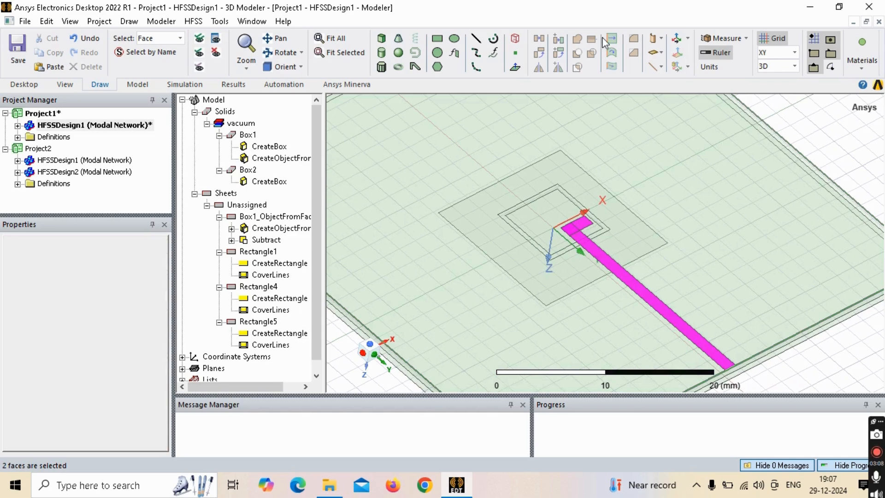
{"action": "left_click", "coordinate": [789, 120]}
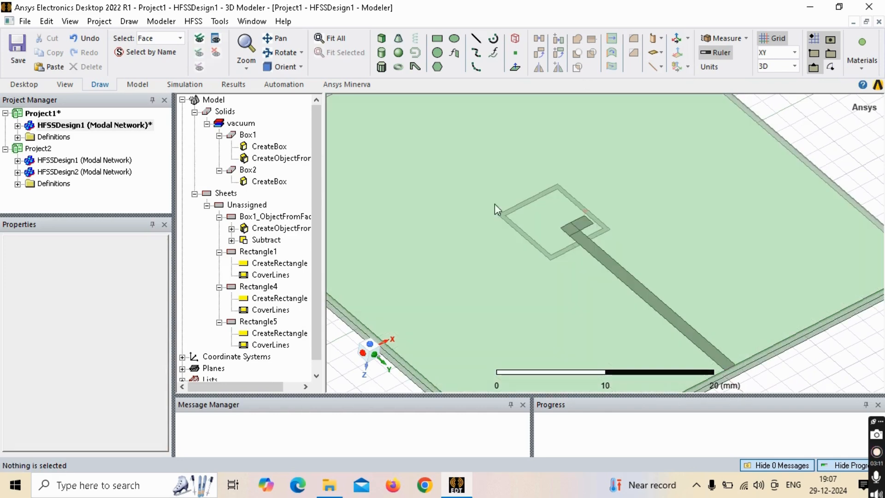
Unite the long feed-line rectangle Rectangle4 with the short bend rectangle Rectangle5 into a single sheet
{"action": "left_click", "coordinate": [17, 125]}
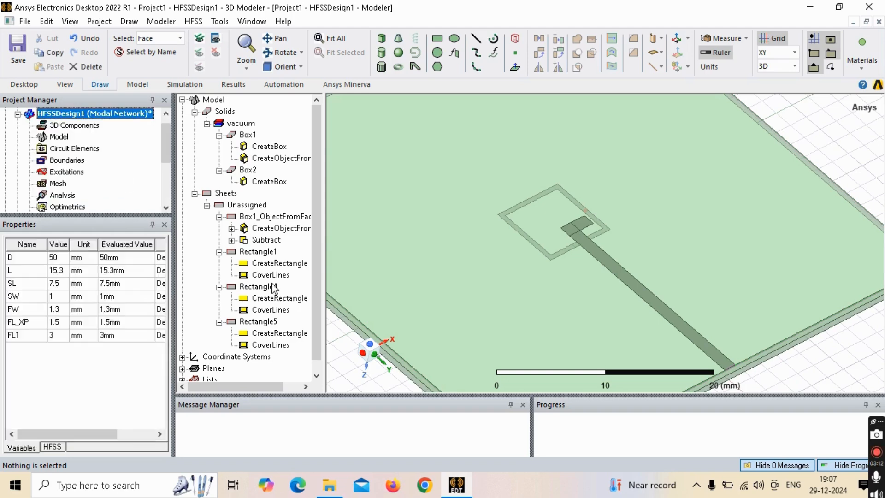
{"action": "left_click", "coordinate": [219, 216]}
{"action": "left_click", "coordinate": [220, 229]}
{"action": "left_click", "coordinate": [220, 240]}
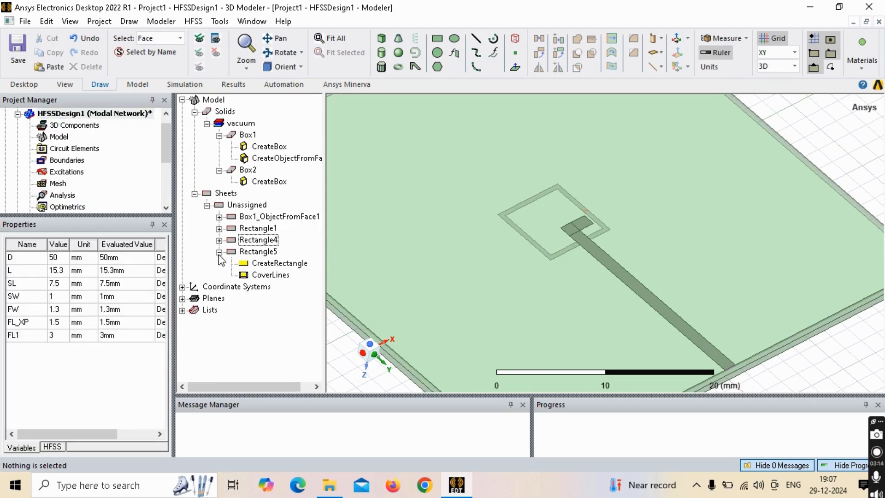
{"action": "left_click", "coordinate": [220, 252]}
{"action": "left_click", "coordinate": [263, 230]}
{"action": "left_click", "coordinate": [265, 240]}
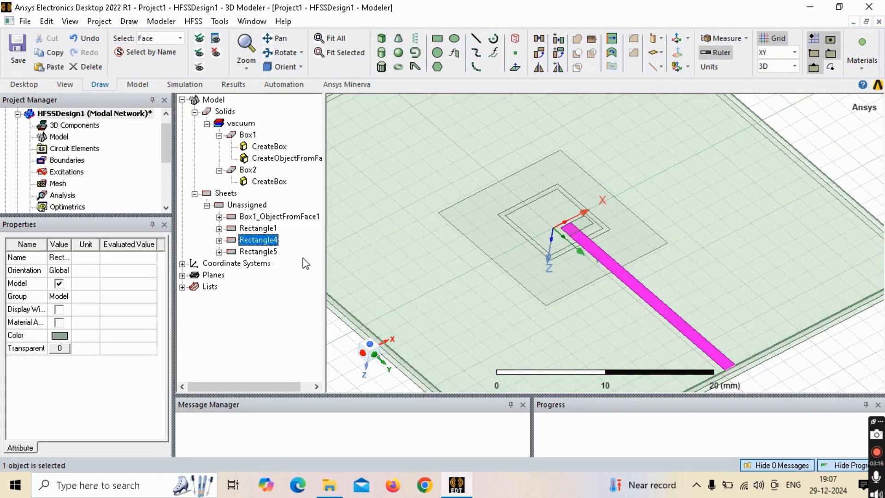
{"action": "left_click", "coordinate": [267, 253], "text": "ctrl"}
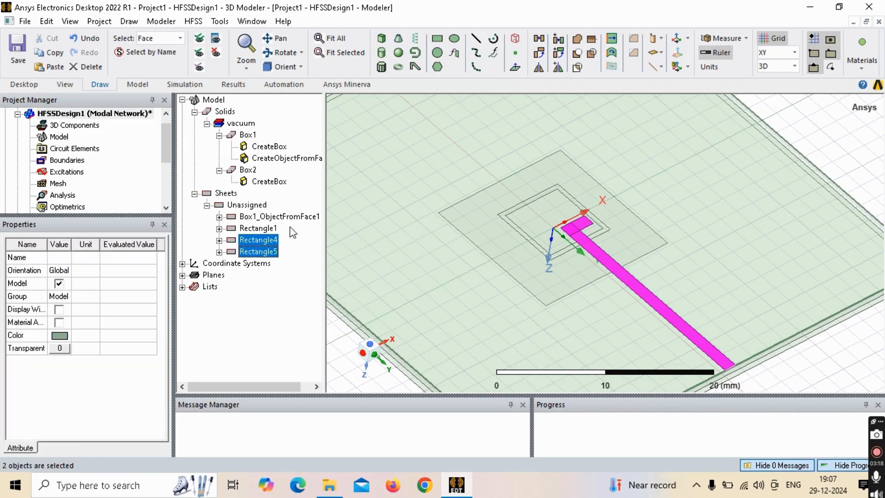
{"action": "left_click", "coordinate": [574, 37]}
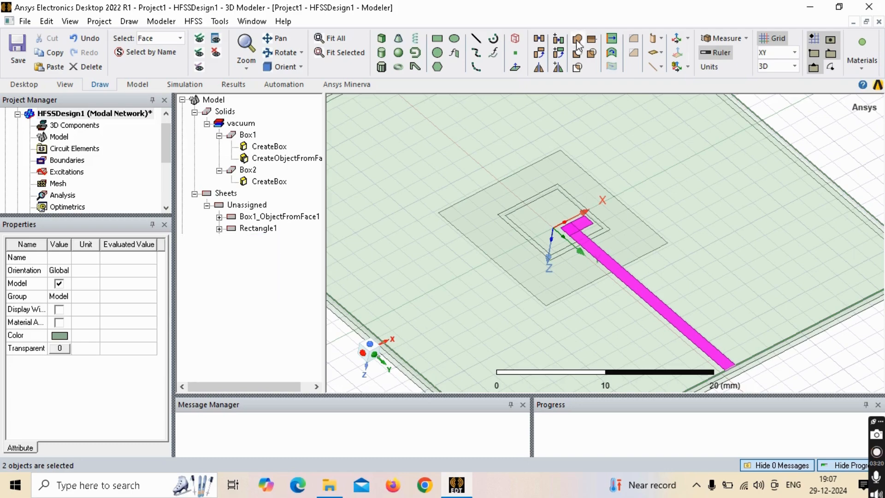
Examine the united feed line's bend and its placement relative to the ring slot from above and at an angle
{"action": "scroll", "coordinate": [593, 267], "scroll_direction": "down", "scroll_amount": 2}
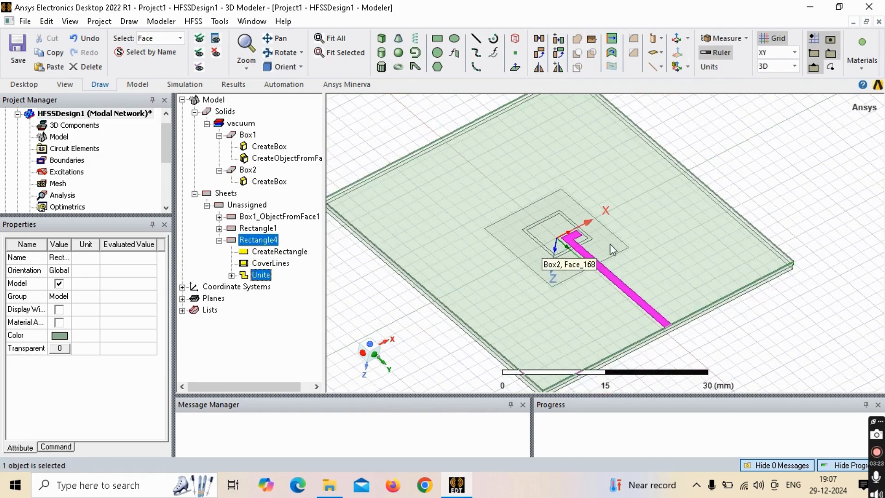
{"action": "left_click_drag", "start_coordinate": [609, 244], "coordinate": [765, 173], "text": "alt"}
{"action": "left_click", "coordinate": [585, 245]}
{"action": "scroll", "coordinate": [585, 245], "scroll_direction": "up", "scroll_amount": 3}
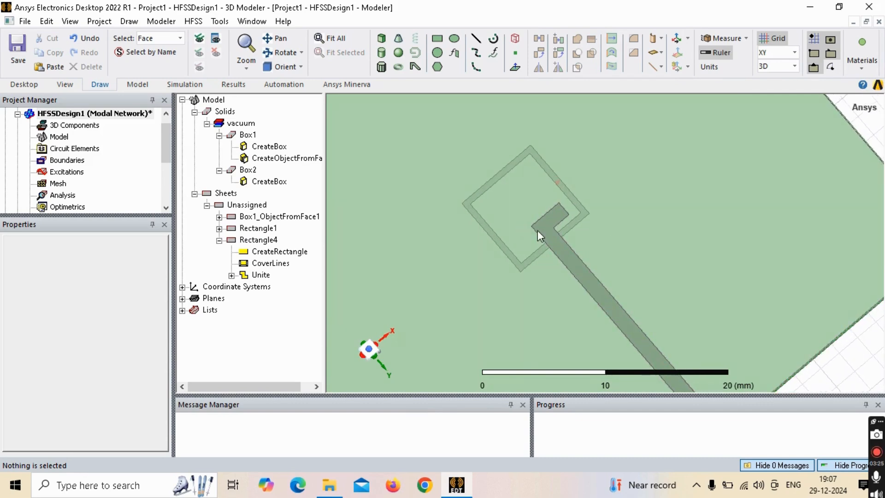
{"action": "scroll", "coordinate": [537, 224], "scroll_direction": "up", "scroll_amount": 3}
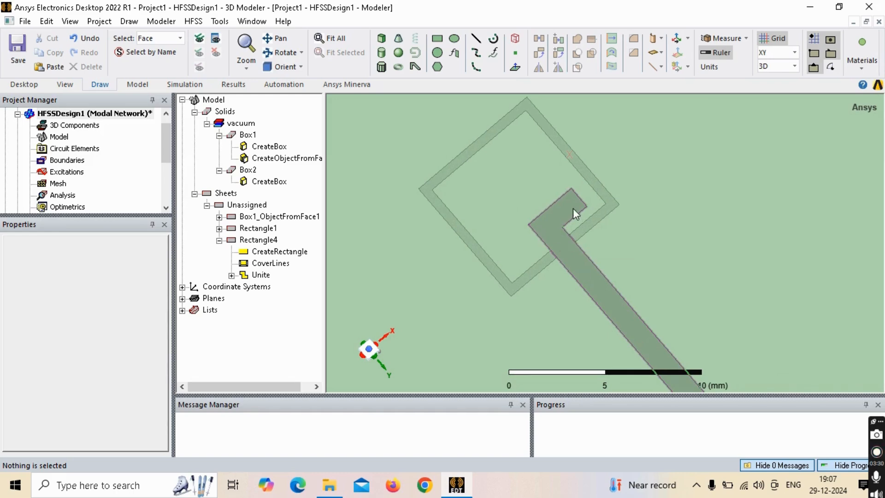
{"action": "scroll", "coordinate": [611, 220], "scroll_direction": "down", "scroll_amount": 5}
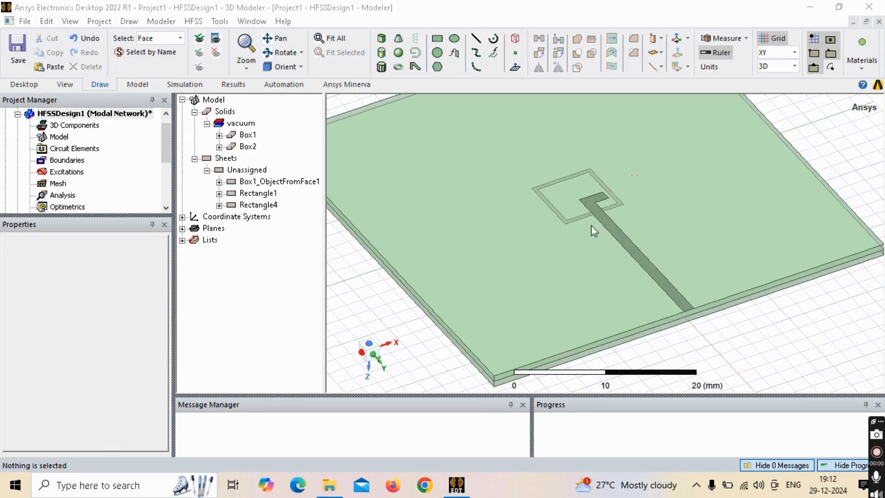
{"action": "middle_click_drag", "start_coordinate": [591, 225], "coordinate": [566, 227]}
{"action": "mouse_move", "coordinate": [565, 228]}
{"action": "left_mouse_down", "text": "alt"}
{"action": "mouse_move", "coordinate": [563, 248]}
{"action": "mouse_move", "coordinate": [565, 232]}
{"action": "mouse_move", "coordinate": [572, 237]}
{"action": "left_mouse_up", "text": "alt"}
{"action": "scroll", "coordinate": [568, 229], "scroll_direction": "up", "scroll_amount": 2}
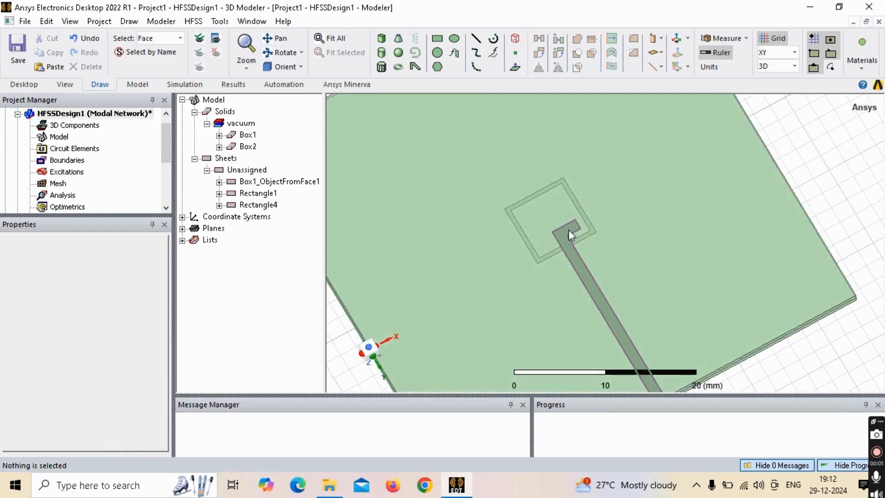
{"action": "scroll", "coordinate": [558, 233], "scroll_direction": "up", "scroll_amount": 1}
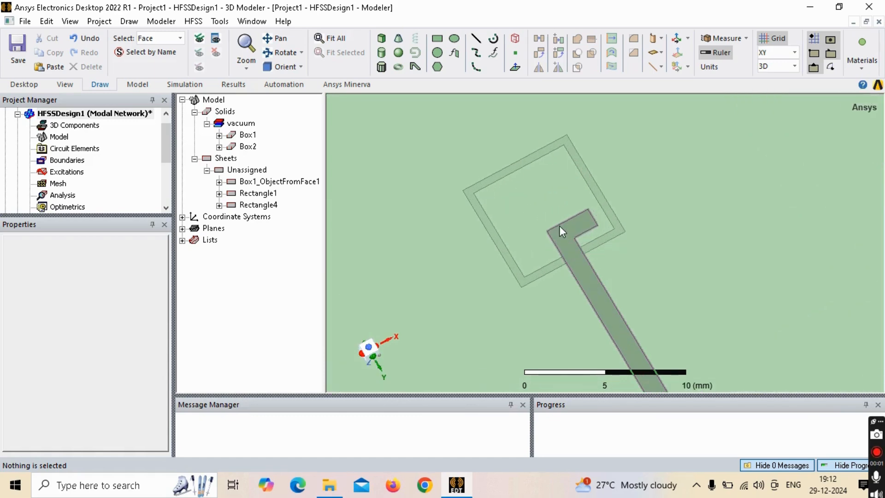
{"action": "scroll", "coordinate": [558, 228], "scroll_direction": "up", "scroll_amount": 2}
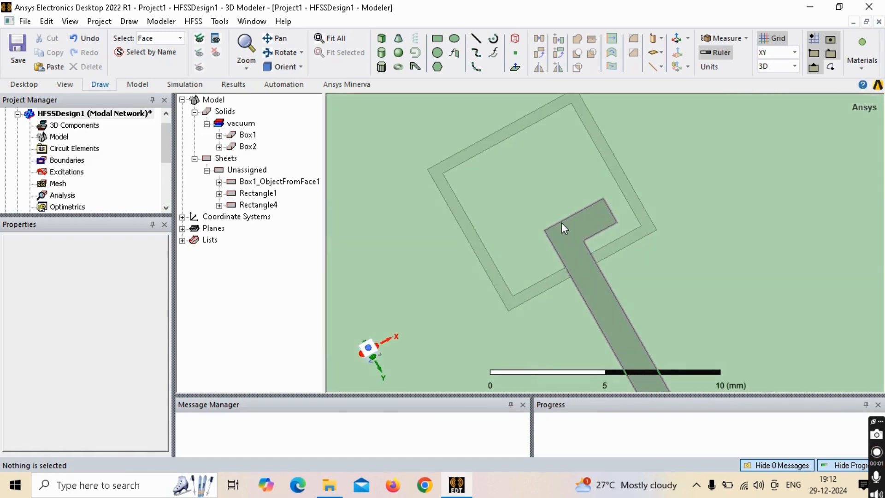
{"action": "left_click_drag", "start_coordinate": [520, 130], "coordinate": [485, 117], "text": "shift"}
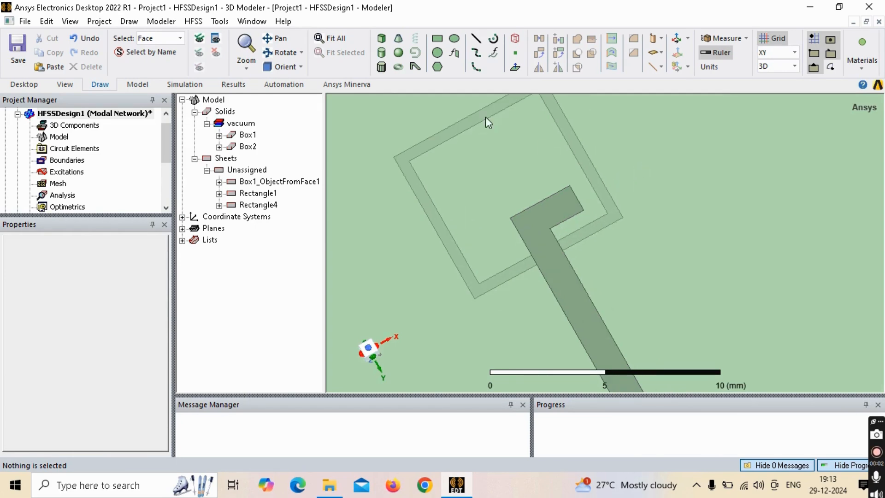
{"action": "scroll", "coordinate": [590, 228], "scroll_direction": "down", "scroll_amount": 1}
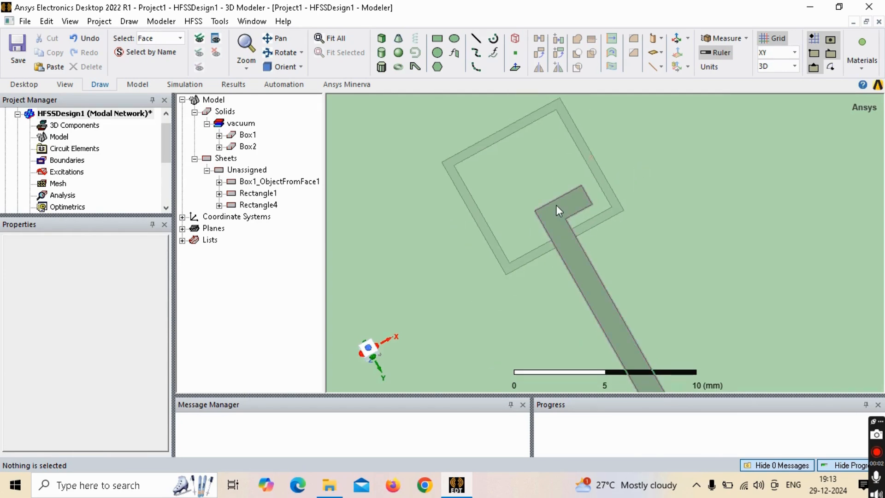
{"action": "left_click_drag", "start_coordinate": [556, 204], "coordinate": [584, 232], "text": "alt"}
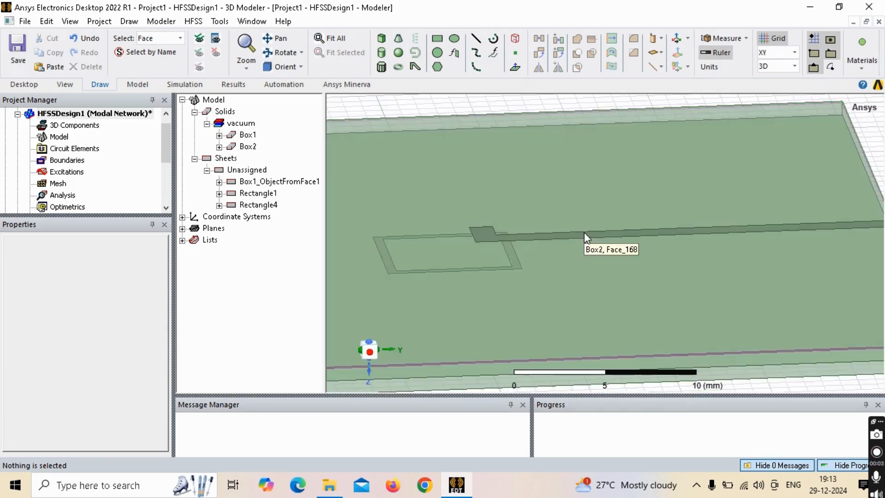
Thicken the united feed-line sheet Rectangle4 into a solid, using a negative thickness in mm
{"action": "left_click", "coordinate": [259, 204]}
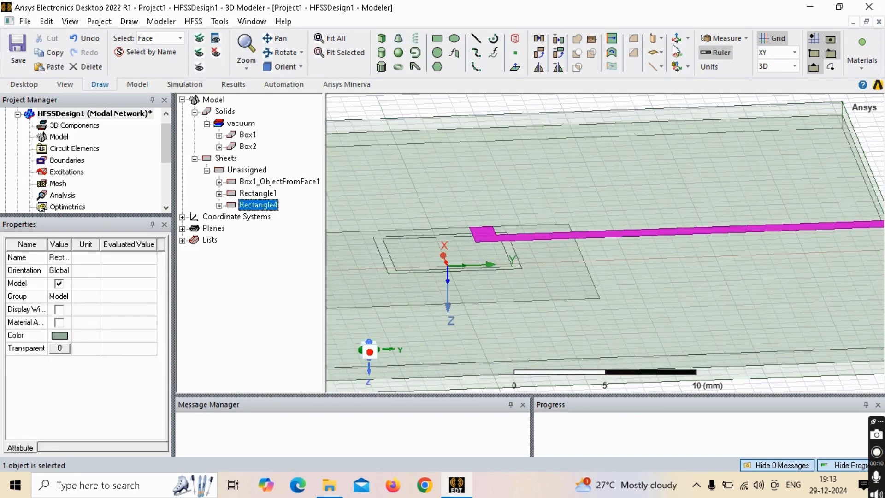
{"action": "right_click", "coordinate": [555, 234]}
{"action": "left_click", "coordinate": [657, 54]}
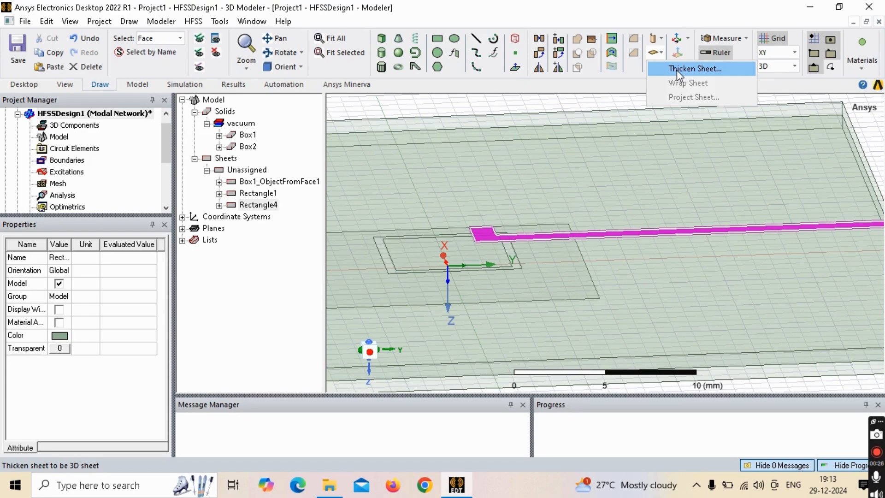
{"action": "left_click", "coordinate": [676, 70]}
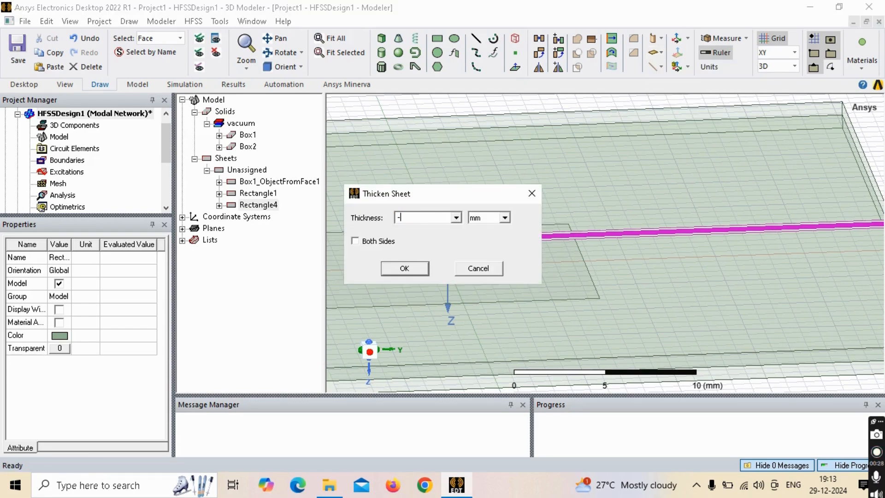
{"action": "key", "text": "Return"}
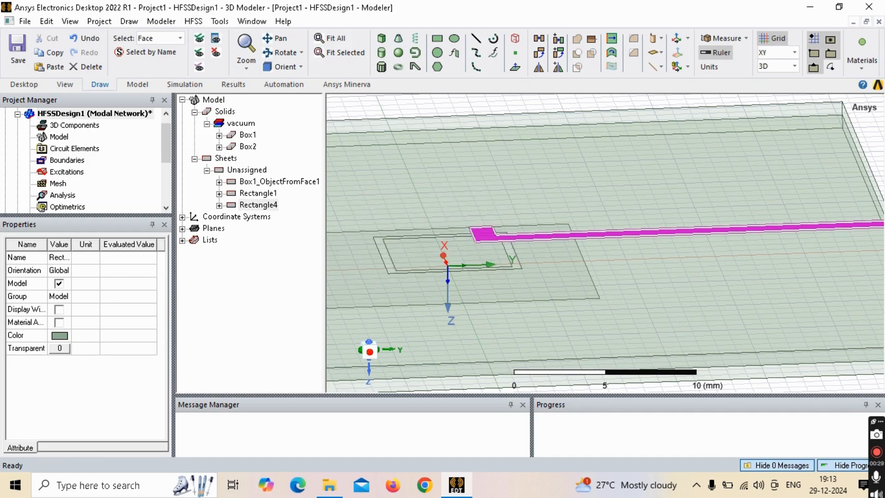
Clear the selection, set the selection mode to Object and inspect the thickened feed line near the ring slot
{"action": "scroll", "coordinate": [570, 249], "scroll_direction": "down", "scroll_amount": 2}
{"action": "scroll", "coordinate": [569, 242], "scroll_direction": "down", "scroll_amount": 2}
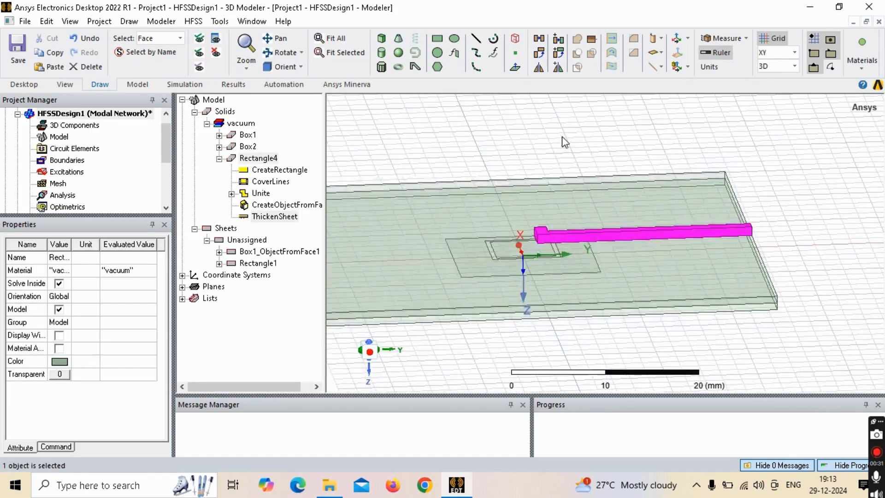
{"action": "left_click", "coordinate": [701, 239]}
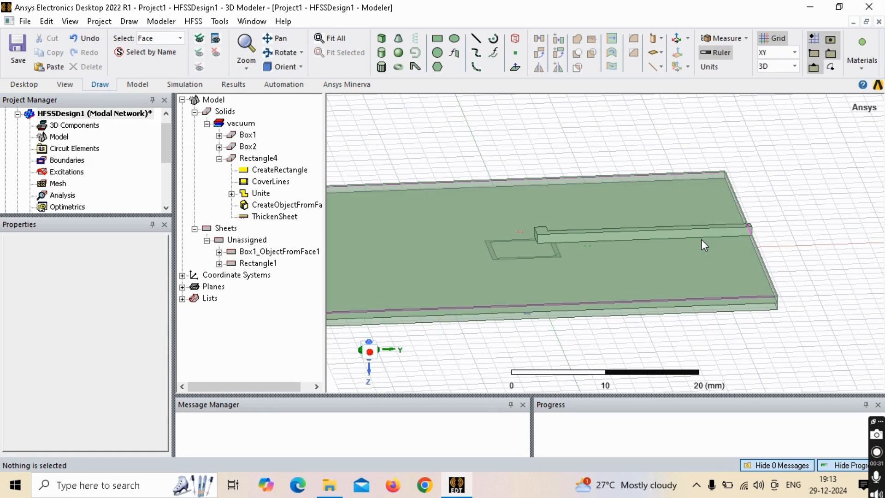
{"action": "key", "text": "o"}
{"action": "scroll", "coordinate": [544, 228], "scroll_direction": "up", "scroll_amount": 3}
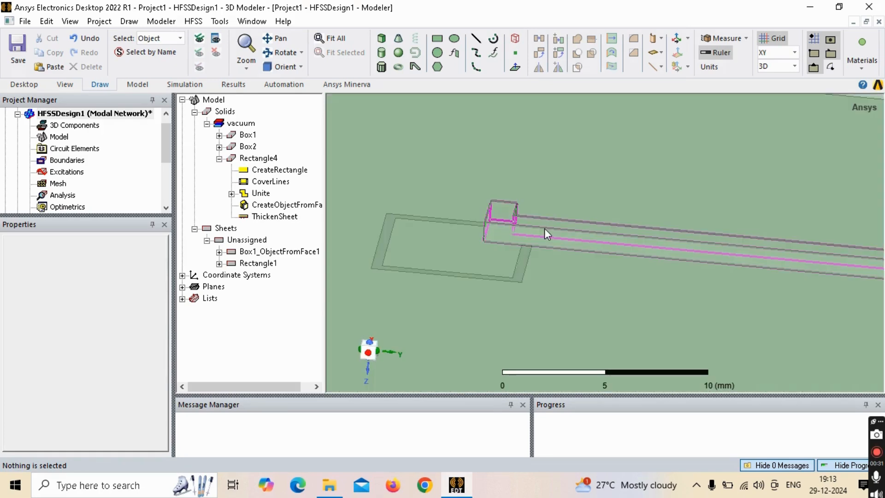
Chamfer the vertical outer edge at the feed line's bend, using a Symmetric chamfer with a left distance of E
{"action": "left_click_drag", "start_coordinate": [561, 257], "coordinate": [609, 278], "text": "alt"}
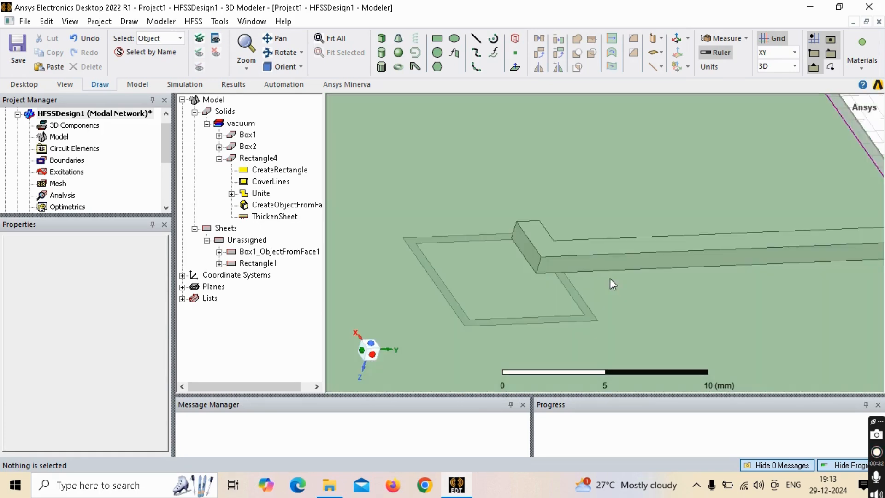
{"action": "key", "text": "e"}
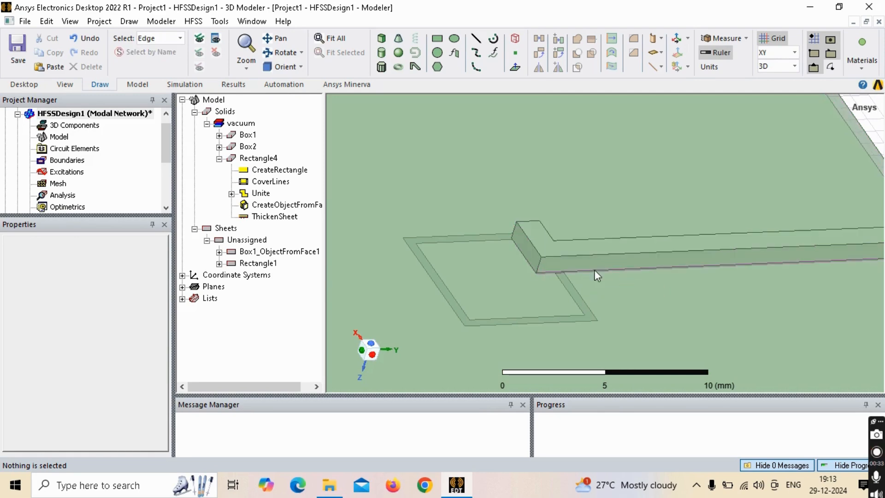
{"action": "left_click", "coordinate": [538, 266]}
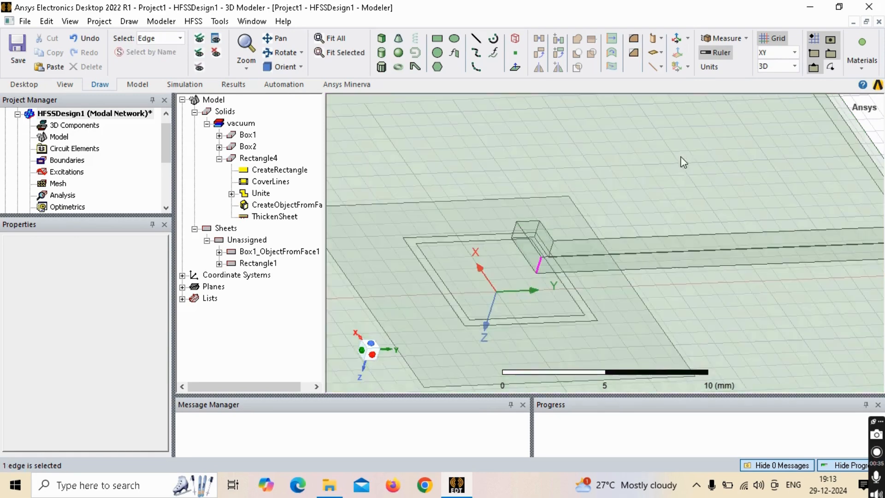
{"action": "left_click", "coordinate": [633, 52]}
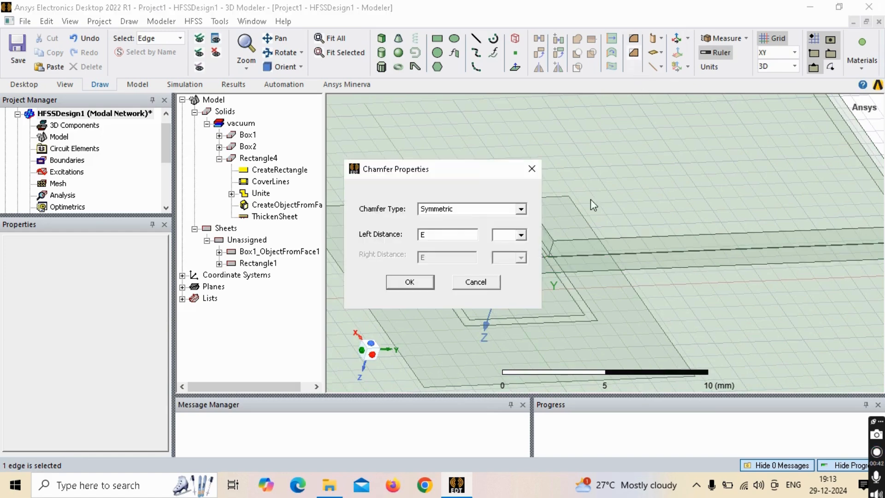
{"action": "left_click", "coordinate": [422, 283]}
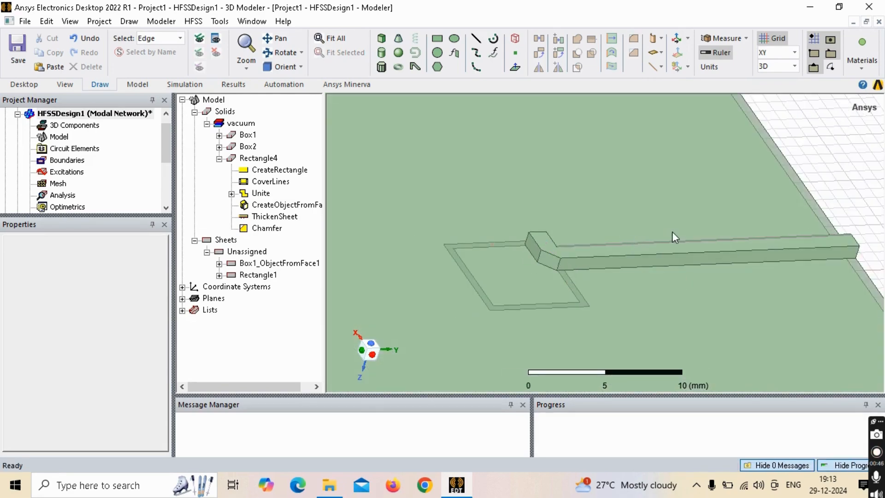
Set the selection mode to Face and display only the chamfered feed line Rectangle4, hiding the other objects
{"action": "left_click_drag", "start_coordinate": [604, 244], "coordinate": [556, 258], "text": "alt"}
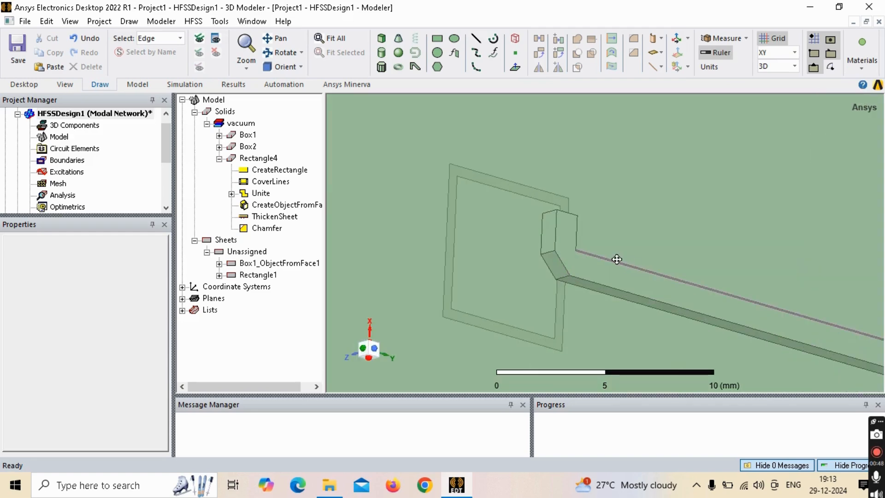
{"action": "left_click_drag", "start_coordinate": [616, 259], "coordinate": [526, 248], "text": "alt"}
{"action": "scroll", "coordinate": [678, 247], "scroll_direction": "down", "scroll_amount": 4}
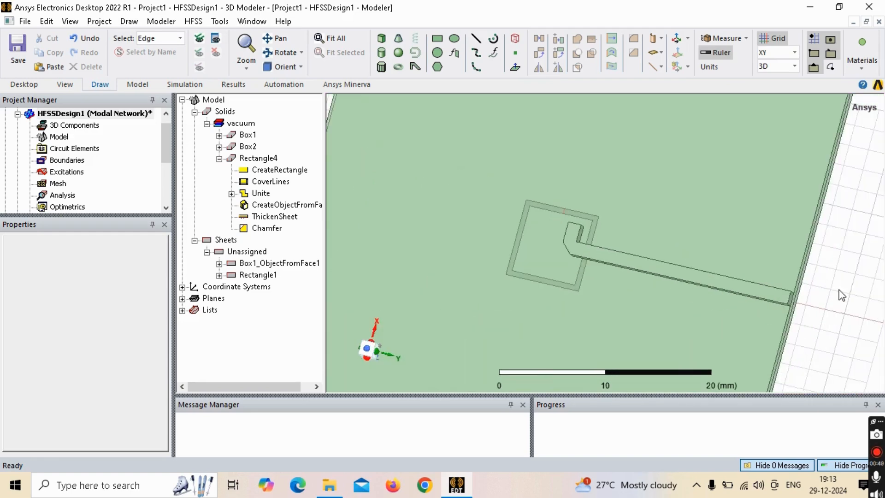
{"action": "left_click_drag", "start_coordinate": [841, 295], "coordinate": [689, 232], "text": "alt"}
{"action": "key", "text": "f"}
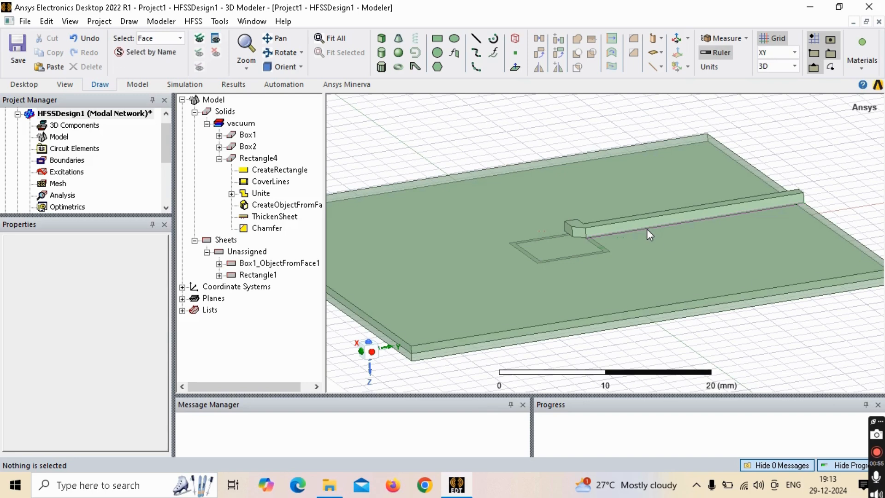
{"action": "mouse_move", "coordinate": [681, 228]}
{"action": "left_mouse_down", "text": "alt"}
{"action": "mouse_move", "coordinate": [681, 207]}
{"action": "mouse_move", "coordinate": [681, 235]}
{"action": "left_mouse_up", "text": "alt"}
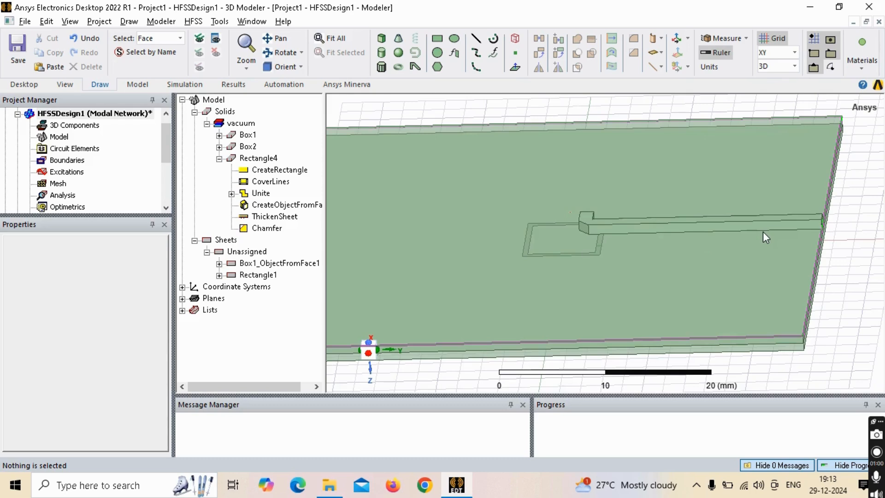
{"action": "left_click_drag", "start_coordinate": [762, 232], "coordinate": [618, 250], "text": "alt"}
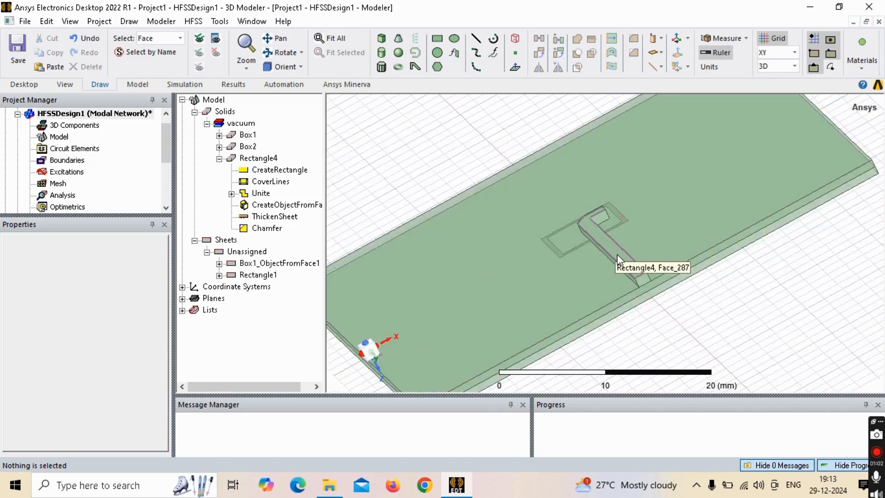
{"action": "left_click", "coordinate": [259, 158]}
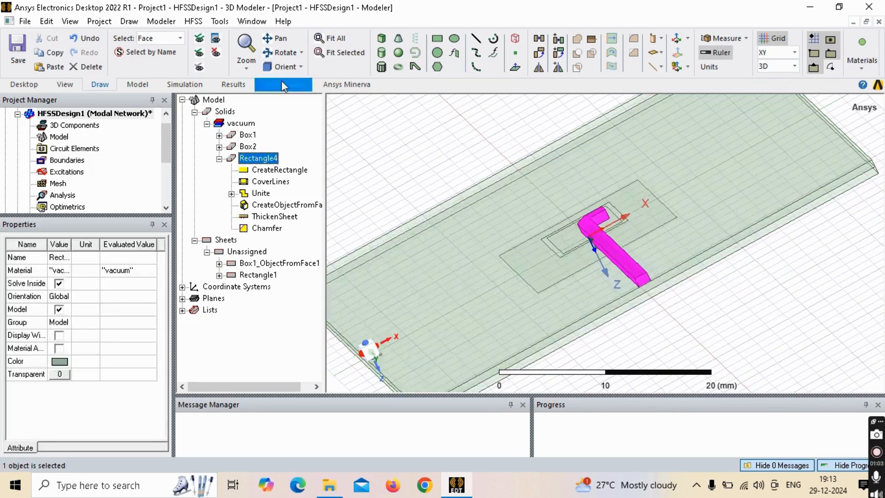
{"action": "left_click", "coordinate": [199, 68]}
{"action": "mouse_move", "coordinate": [608, 249]}
{"action": "left_mouse_down", "text": "alt"}
{"action": "mouse_move", "coordinate": [626, 275]}
{"action": "mouse_move", "coordinate": [573, 243]}
{"action": "left_mouse_up", "text": "alt"}
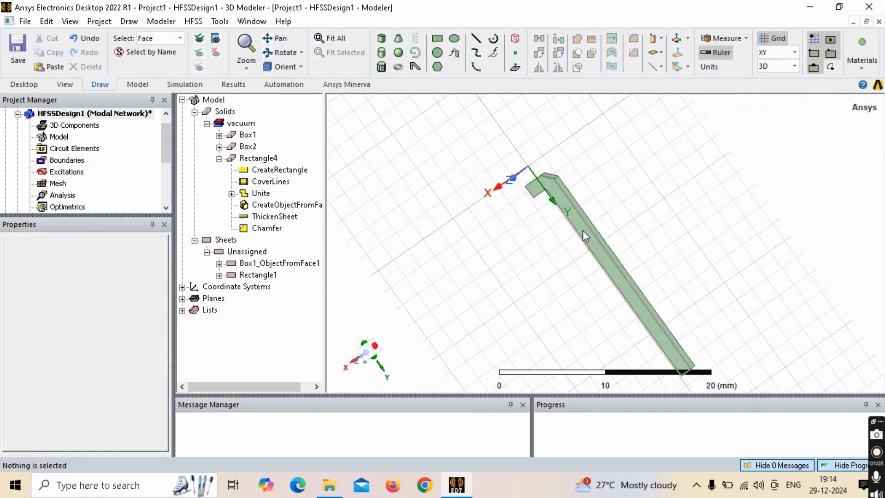
Create a separate sheet object from the feed line's L-shaped face on the substrate side, and clear the selection
{"action": "left_click", "coordinate": [582, 230]}
{"action": "right_click", "coordinate": [583, 230]}
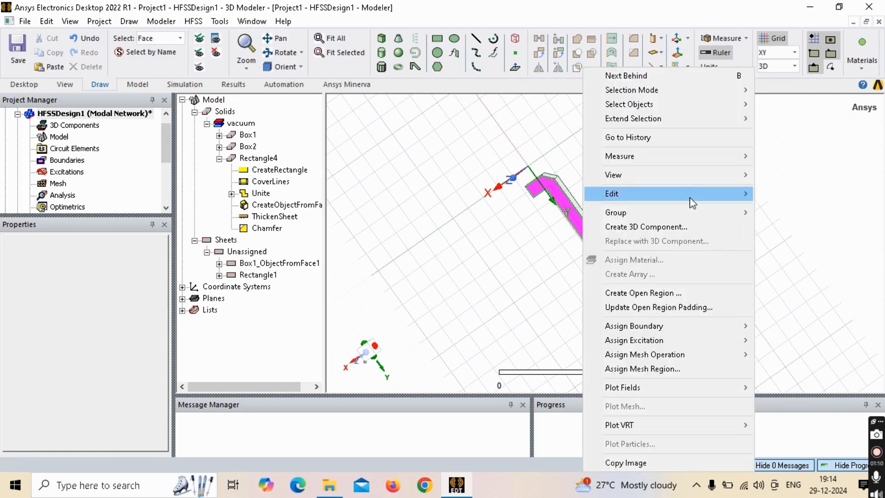
{"action": "mouse_move", "coordinate": [701, 196]}
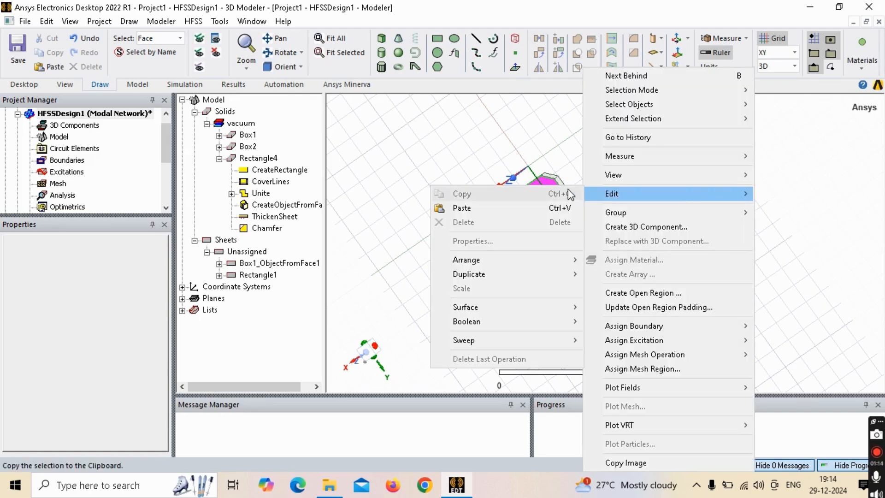
{"action": "mouse_move", "coordinate": [543, 308]}
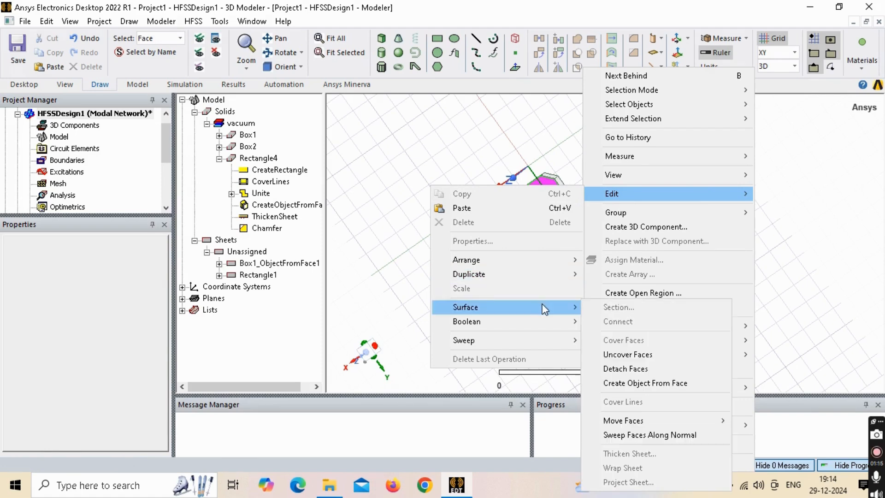
{"action": "left_click", "coordinate": [650, 383]}
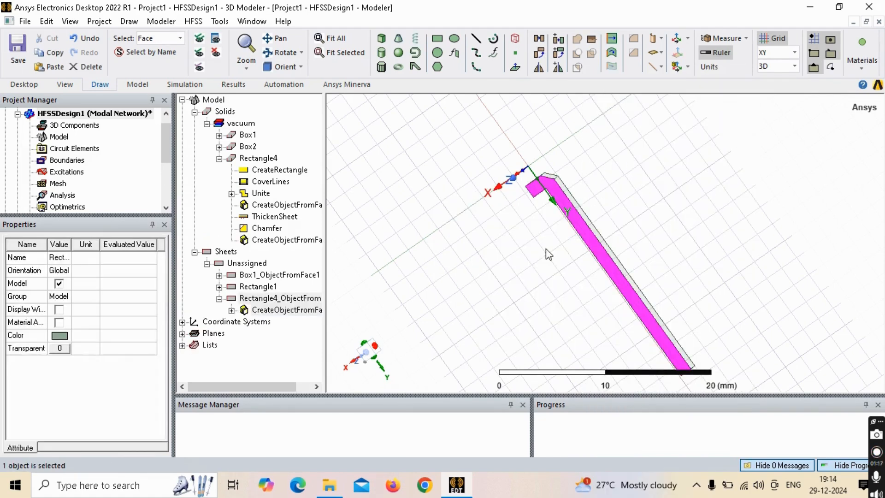
{"action": "left_click", "coordinate": [513, 242]}
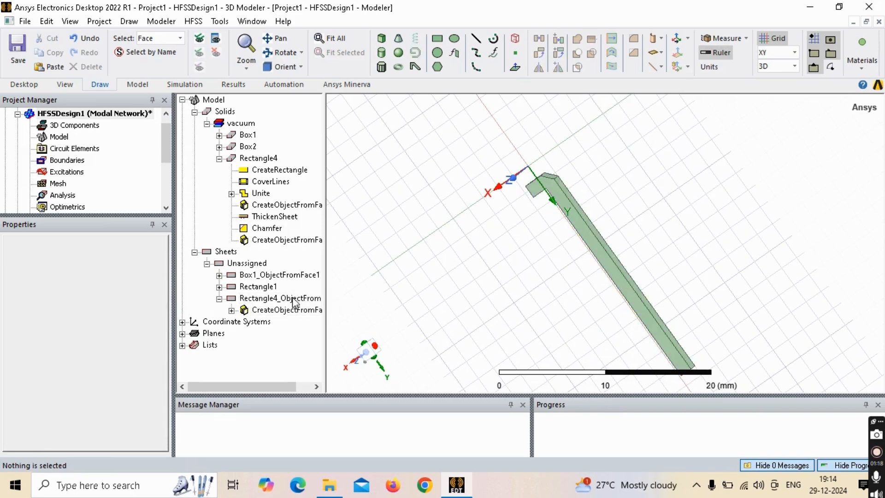
Check the new feed-line sheet, show the whole model again and delete the thickened solid Rectangle4
{"action": "left_click", "coordinate": [295, 298]}
{"action": "left_click_drag", "start_coordinate": [671, 204], "coordinate": [594, 240], "text": "alt"}
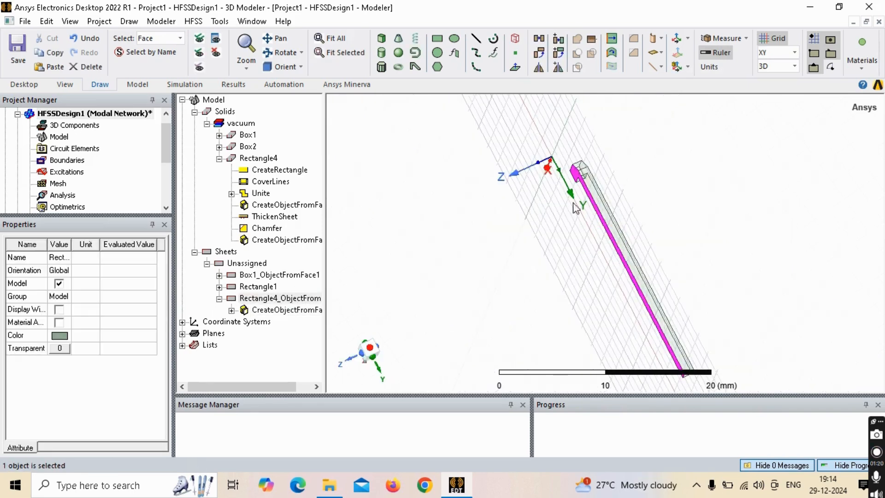
{"action": "scroll", "coordinate": [579, 161], "scroll_direction": "up", "scroll_amount": 4}
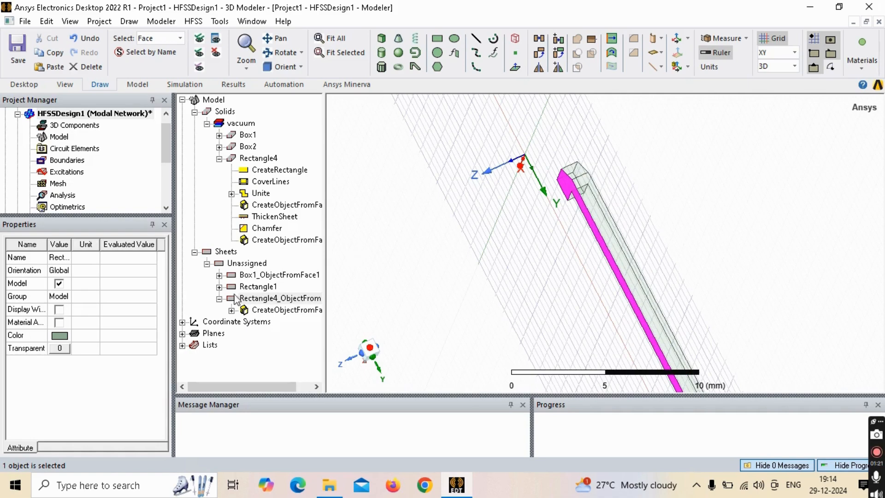
{"action": "left_click", "coordinate": [272, 158]}
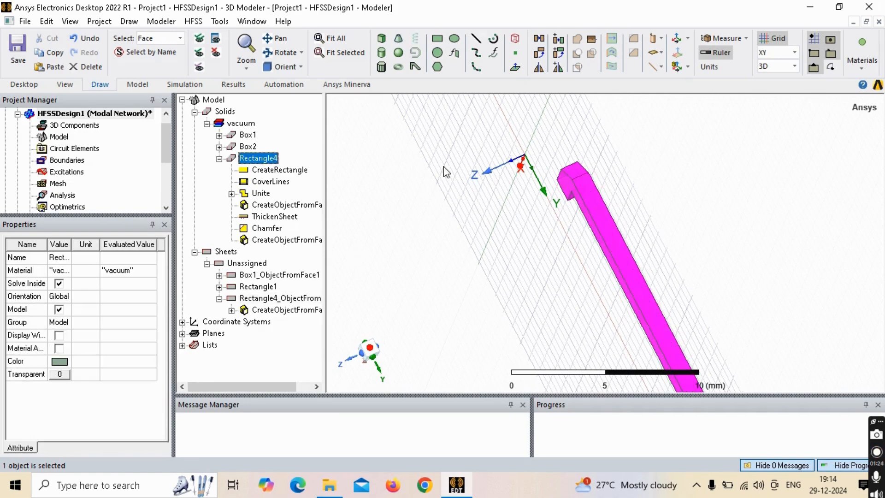
{"action": "scroll", "coordinate": [535, 207], "scroll_direction": "down", "scroll_amount": 3}
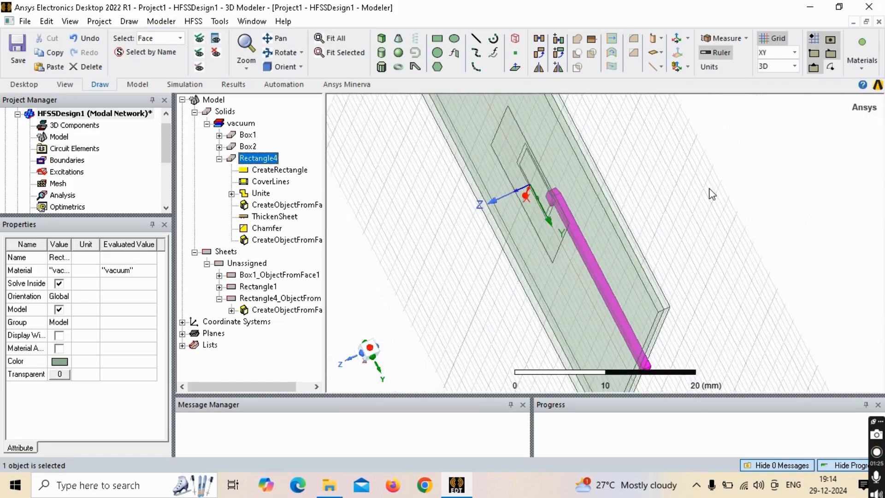
{"action": "left_click_drag", "start_coordinate": [709, 192], "coordinate": [503, 227], "text": "alt"}
{"action": "left_click", "coordinate": [261, 159]}
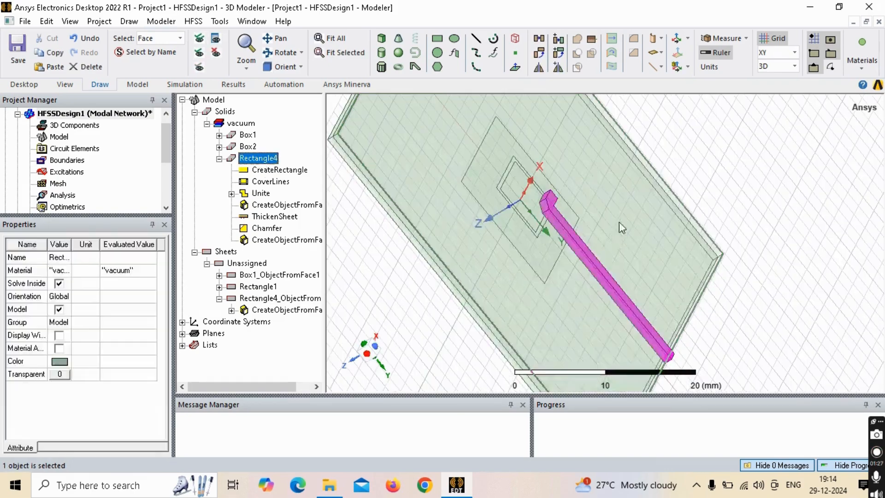
{"action": "key", "text": "Delete"}
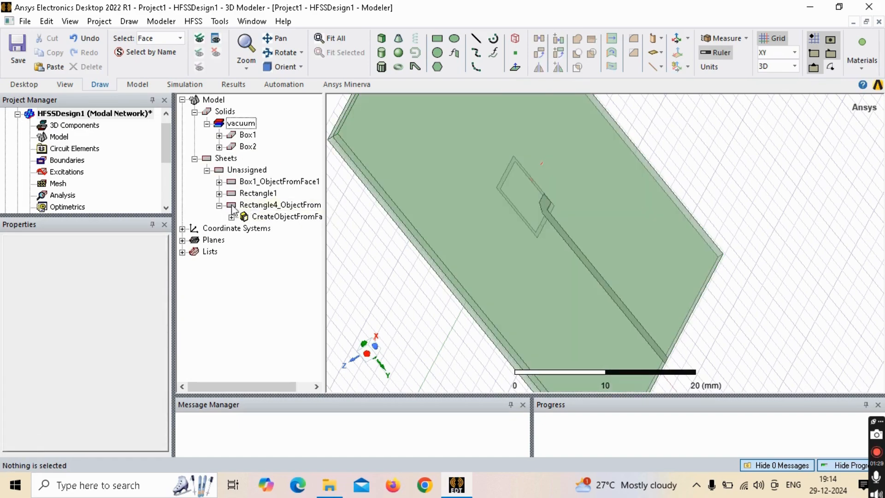
Examine the remaining feed-line sheet and the complete antenna stack from the feed side and the patch side
{"action": "left_click", "coordinate": [271, 206]}
{"action": "left_click_drag", "start_coordinate": [645, 289], "coordinate": [511, 237], "text": "alt"}
{"action": "scroll", "coordinate": [617, 265], "scroll_direction": "down", "scroll_amount": 3}
{"action": "left_click_drag", "start_coordinate": [762, 229], "coordinate": [709, 285], "text": "alt"}
{"action": "left_click", "coordinate": [709, 284]}
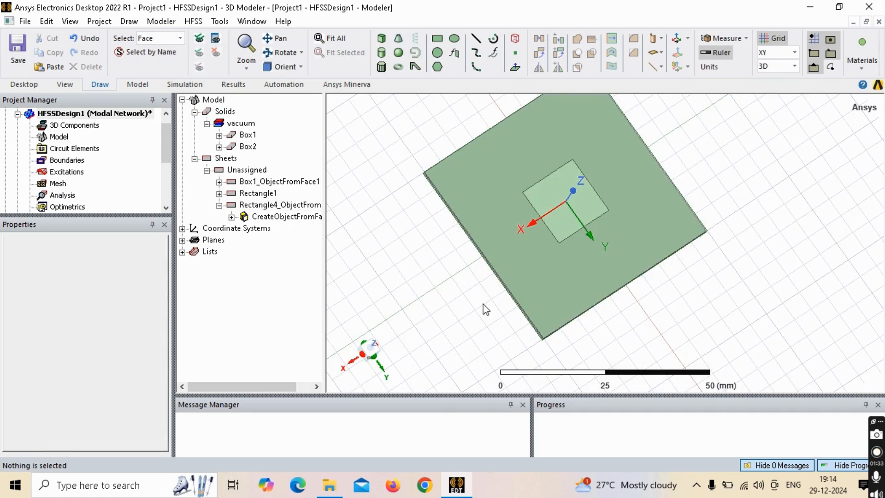
{"action": "left_click_drag", "start_coordinate": [486, 309], "coordinate": [500, 186], "text": "alt"}
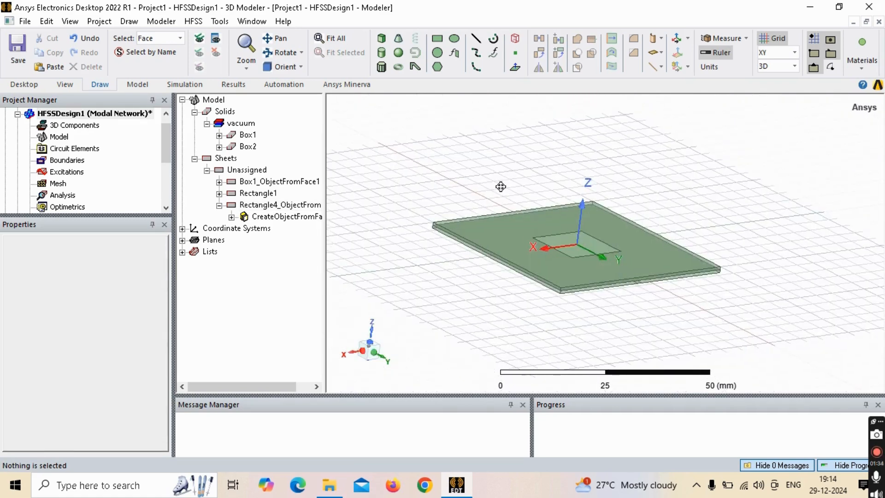
Assign the material Rogers RT/duroid 5880 (tm) to the substrate Box1
{"action": "left_click", "coordinate": [248, 134]}
{"action": "scroll", "coordinate": [457, 219], "scroll_direction": "up", "scroll_amount": 5}
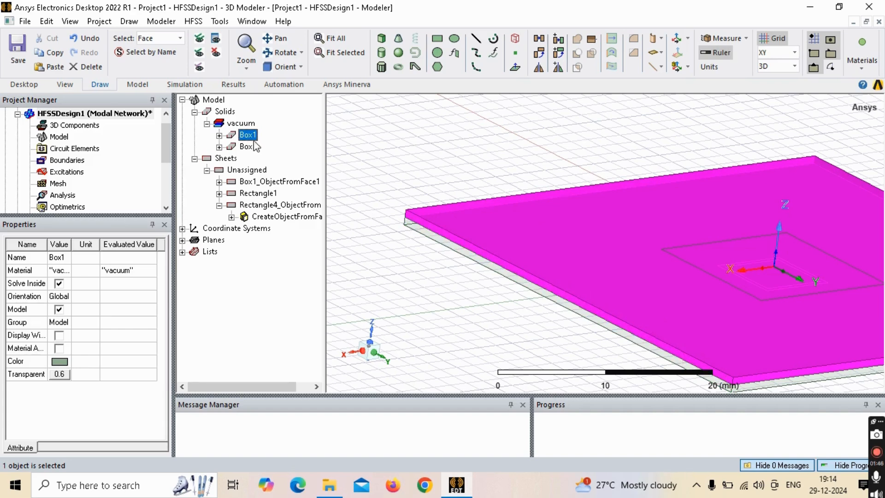
{"action": "left_click", "coordinate": [220, 135]}
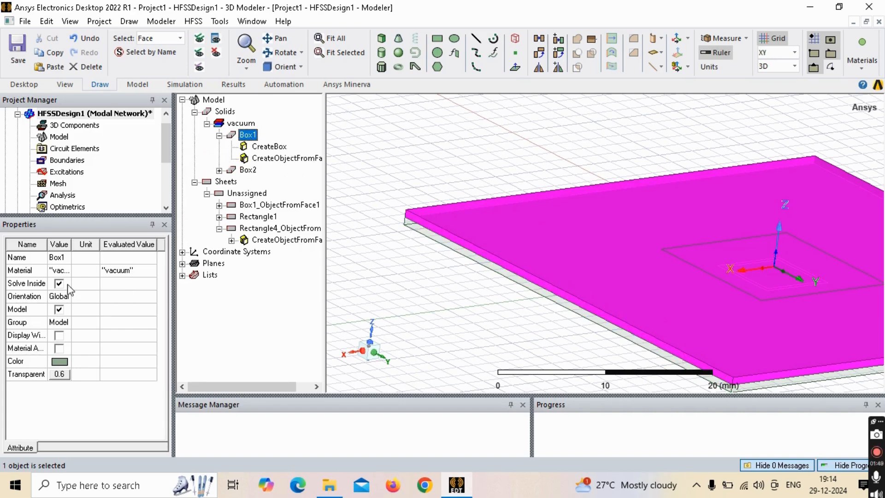
{"action": "left_click", "coordinate": [59, 270]}
{"action": "left_click", "coordinate": [65, 270]}
{"action": "left_click", "coordinate": [56, 282]}
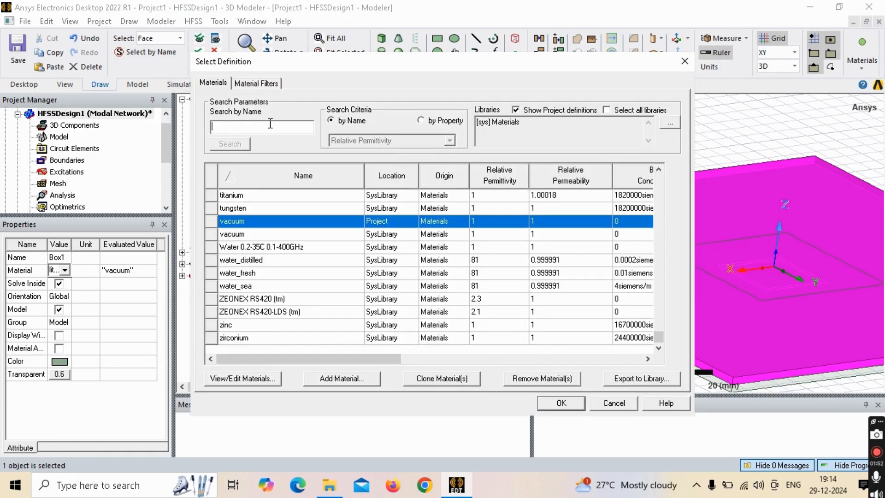
{"action": "type", "text": "ROGER"}
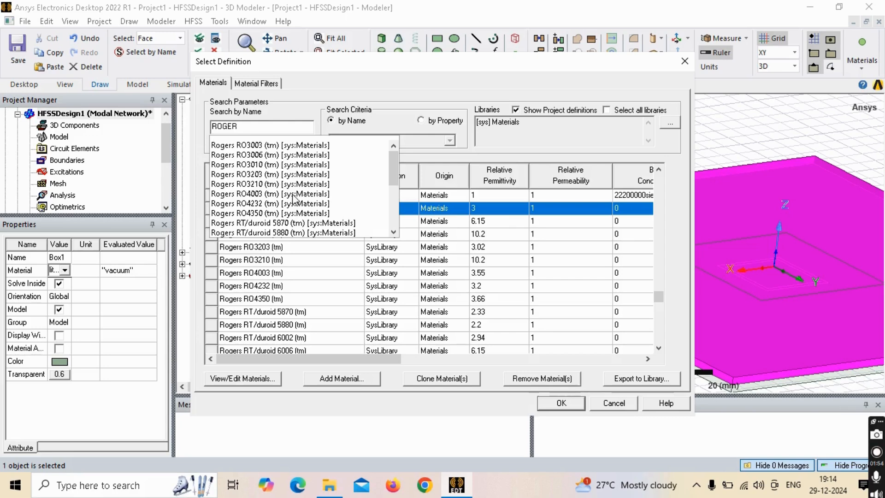
{"action": "left_click", "coordinate": [290, 232]}
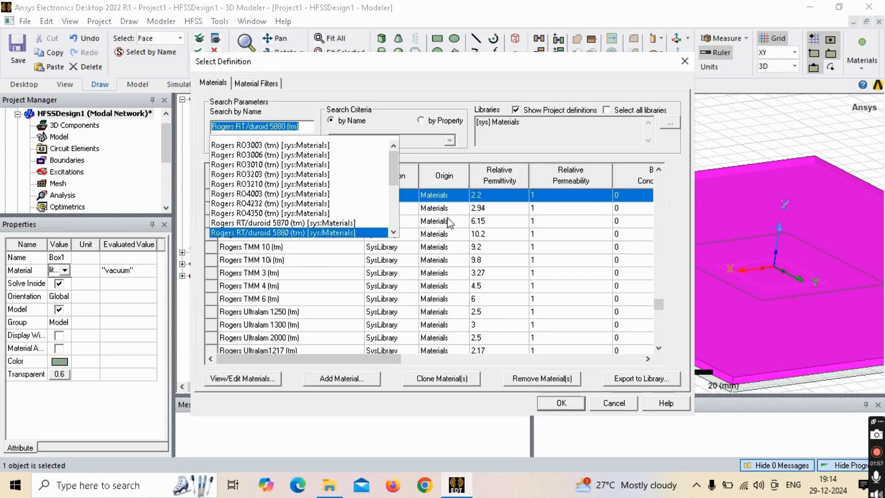
{"action": "left_click", "coordinate": [486, 211]}
{"action": "left_click", "coordinate": [308, 198]}
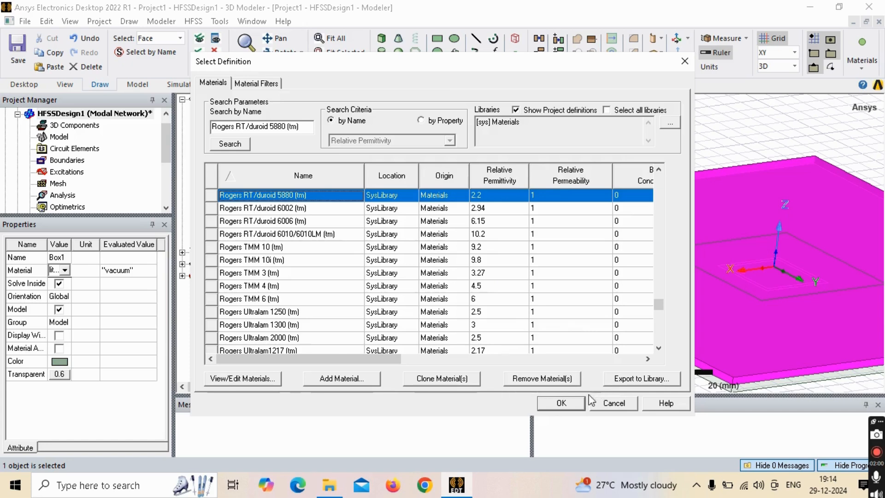
{"action": "left_click", "coordinate": [578, 405]}
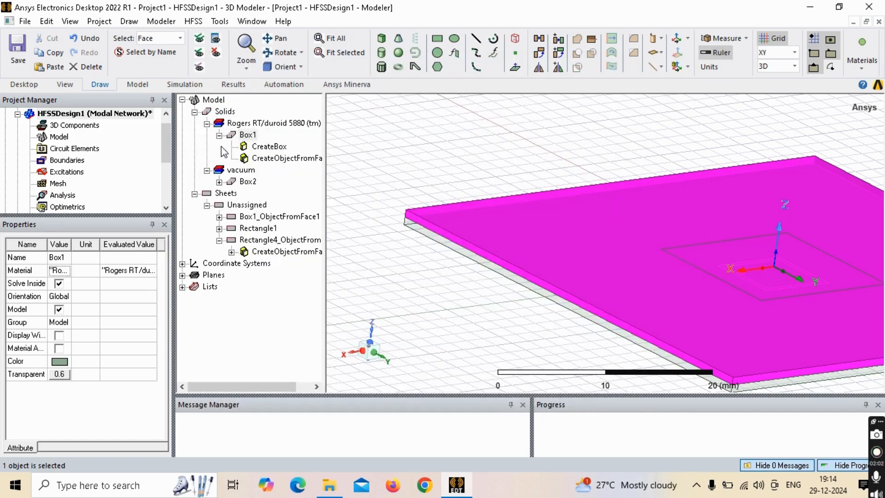
Assign the material Rogers RO4350 (tm) to the substrate Box2, clear the selection and collapse both material groups
{"action": "left_click", "coordinate": [247, 181]}
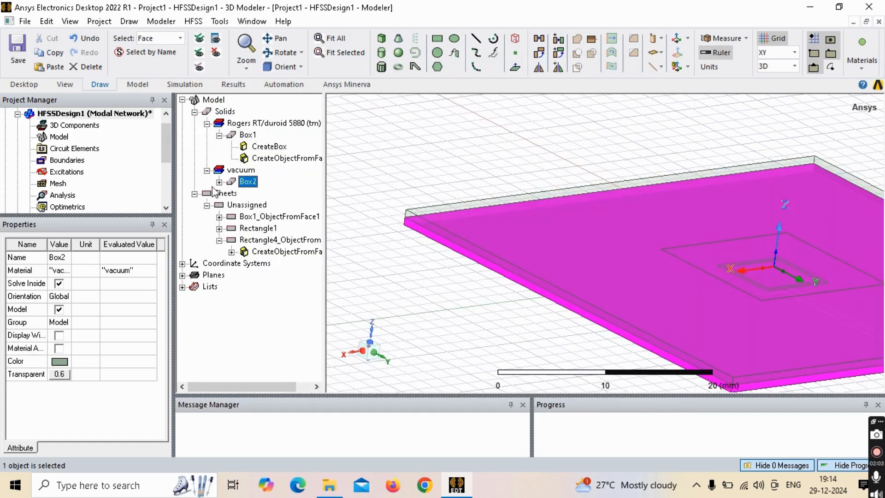
{"action": "left_click", "coordinate": [67, 270]}
{"action": "left_click", "coordinate": [65, 270]}
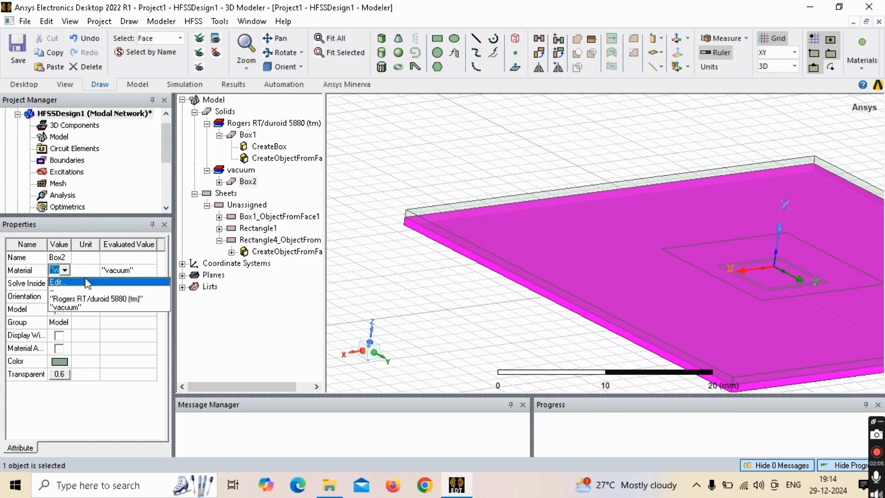
{"action": "left_click", "coordinate": [71, 282]}
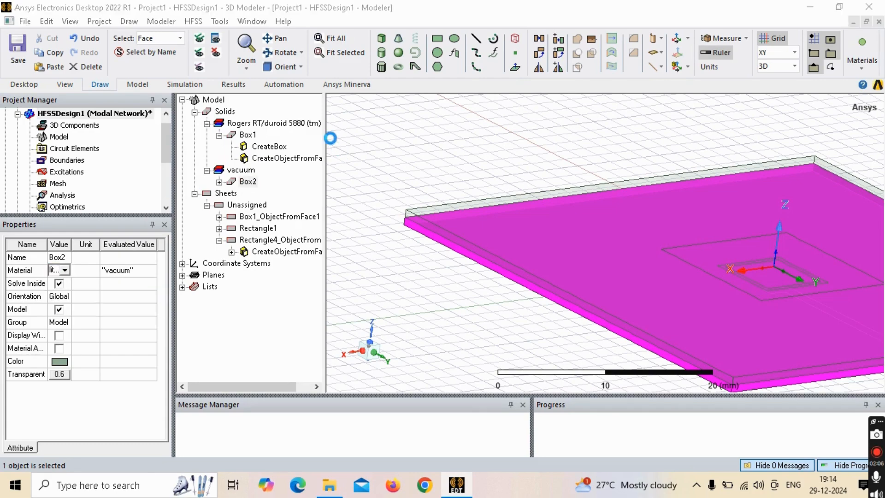
{"action": "left_click", "coordinate": [276, 132]}
{"action": "type", "text": "ROGERS"}
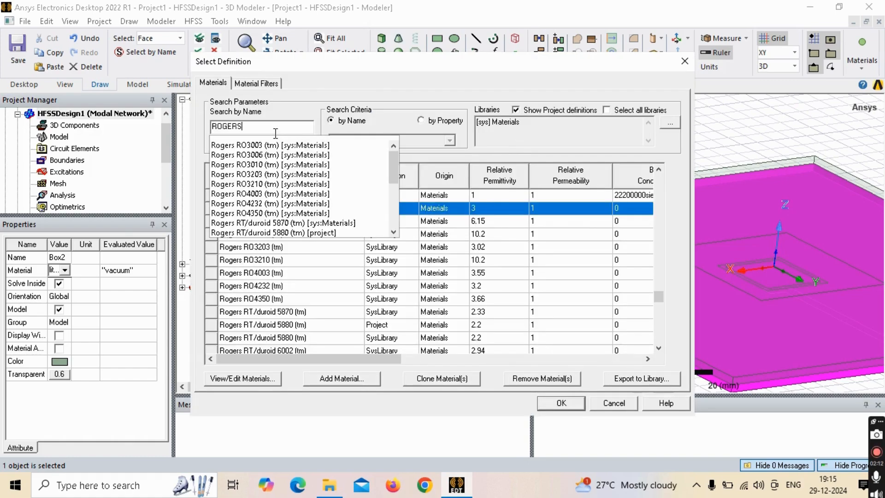
{"action": "left_click", "coordinate": [266, 213]}
{"action": "left_click", "coordinate": [560, 402]}
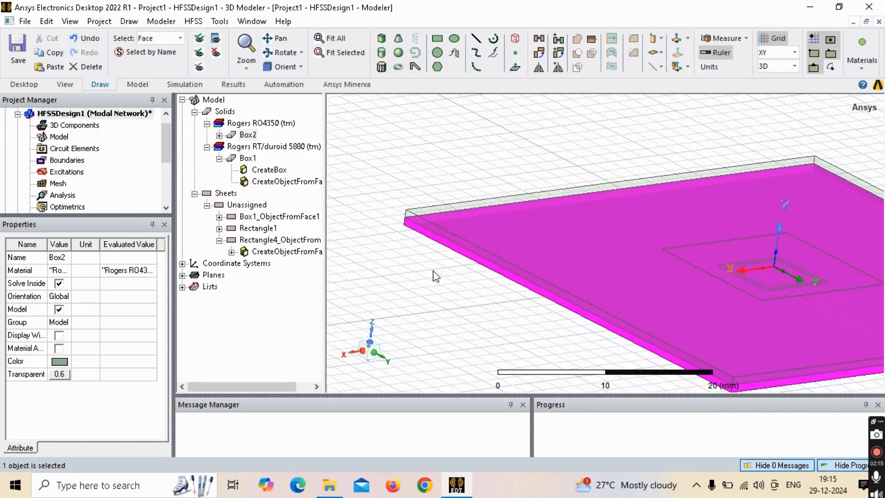
{"action": "left_click", "coordinate": [379, 212]}
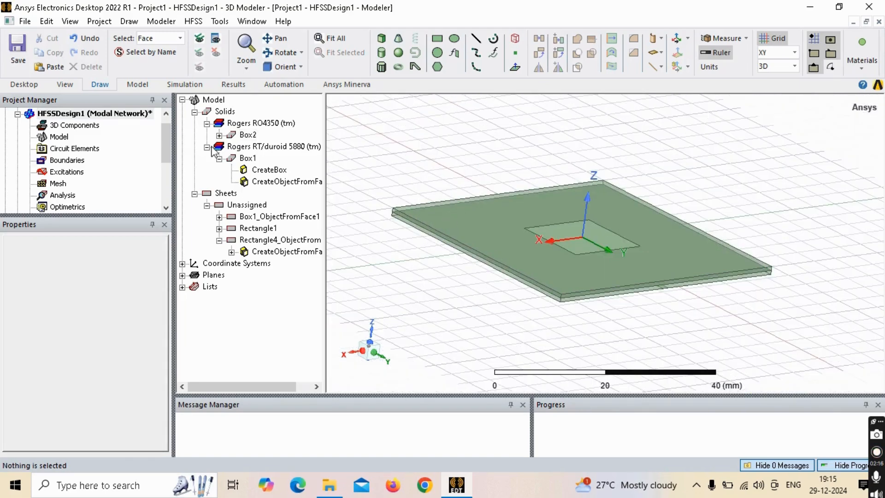
{"action": "left_click", "coordinate": [207, 123]}
{"action": "left_click", "coordinate": [207, 135]}
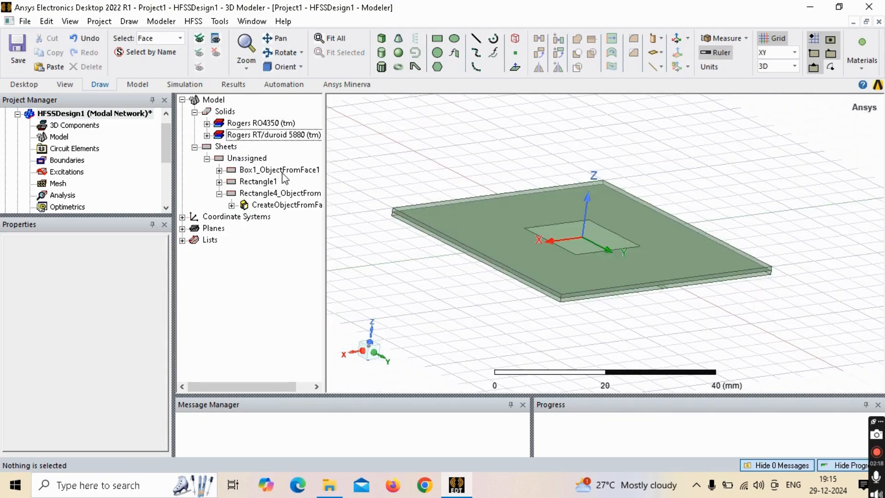
Assign a Perfect E boundary with the default name to the patch sheet Rectangle1
{"action": "left_click", "coordinate": [563, 231]}
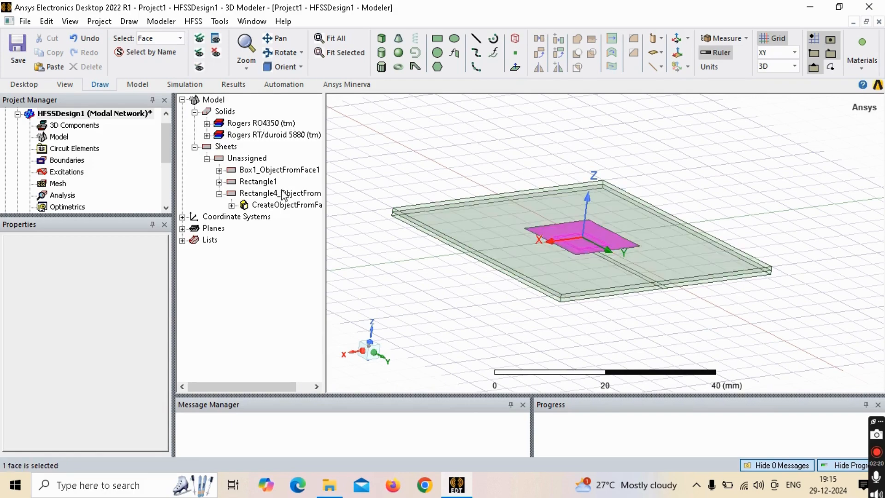
{"action": "left_click", "coordinate": [273, 171]}
{"action": "left_click", "coordinate": [270, 181]}
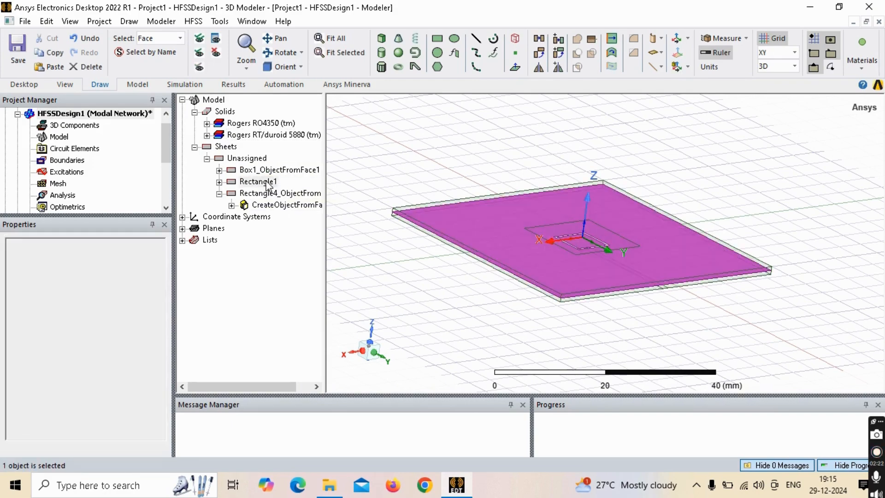
{"action": "scroll", "coordinate": [559, 223], "scroll_direction": "up", "scroll_amount": 2}
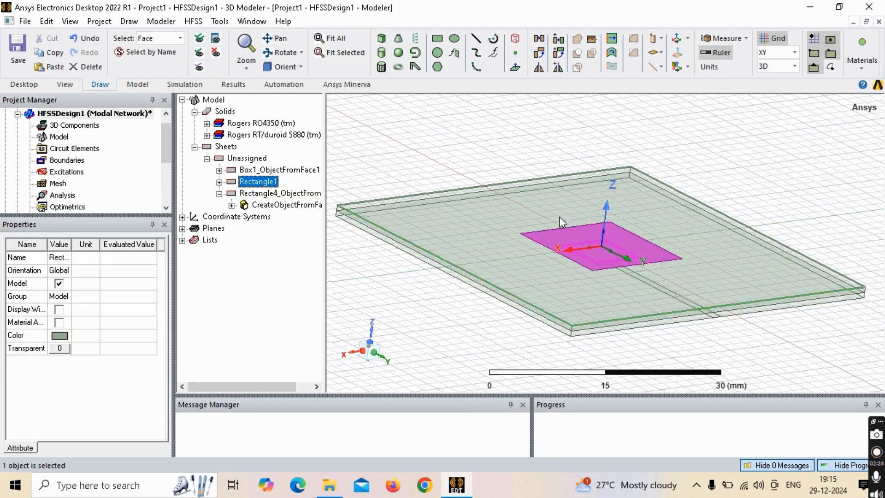
{"action": "right_click", "coordinate": [570, 242]}
{"action": "mouse_move", "coordinate": [663, 326]}
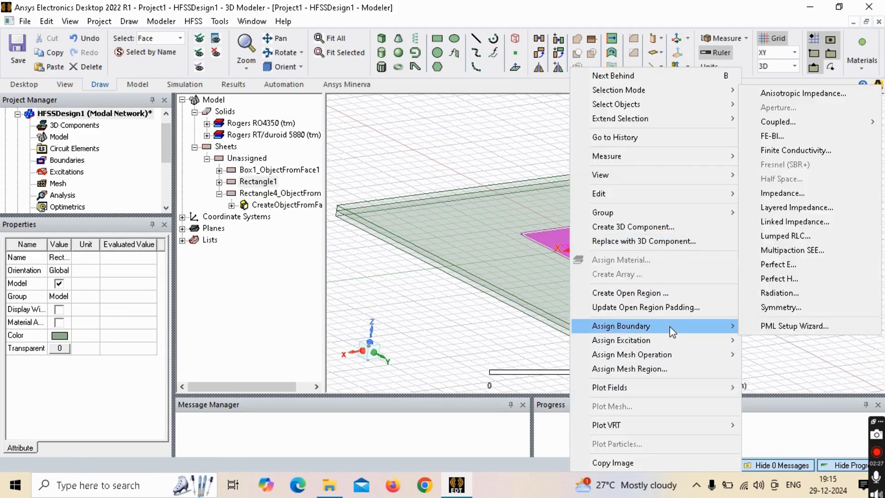
{"action": "left_click", "coordinate": [783, 265]}
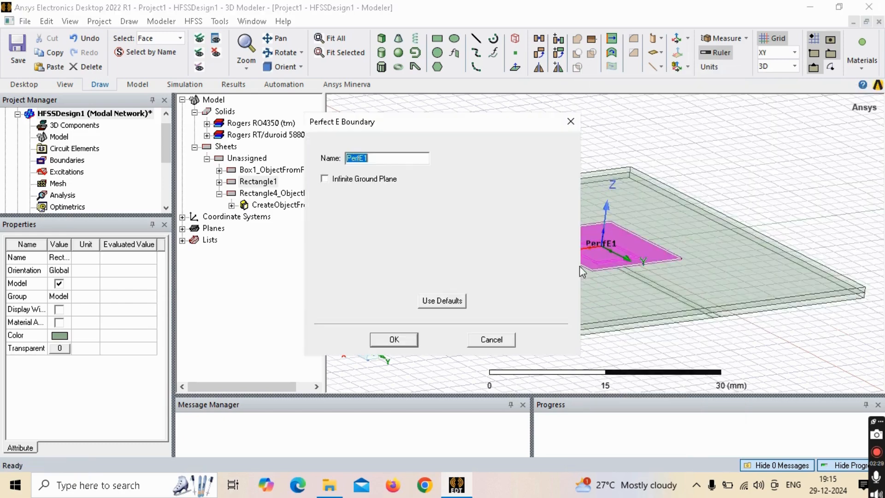
{"action": "left_click", "coordinate": [394, 340]}
Assign a Perfect E boundary with the default name to the slotted ground sheet Box1_ObjectFromFace1
{"action": "left_click", "coordinate": [280, 181]}
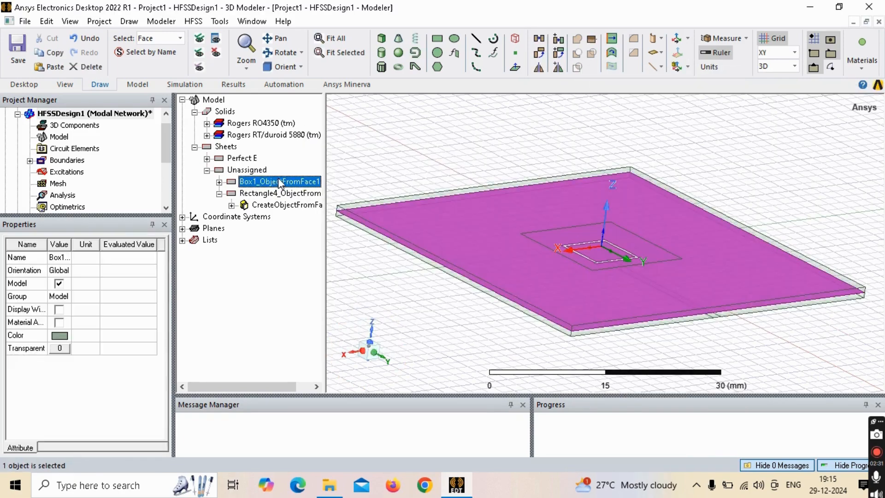
{"action": "left_click_drag", "start_coordinate": [658, 245], "coordinate": [618, 319], "text": "alt"}
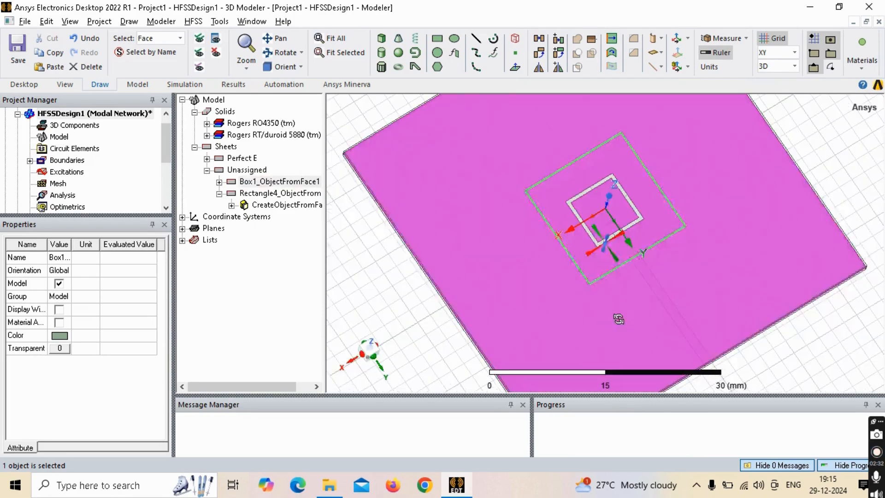
{"action": "right_click", "coordinate": [278, 183]}
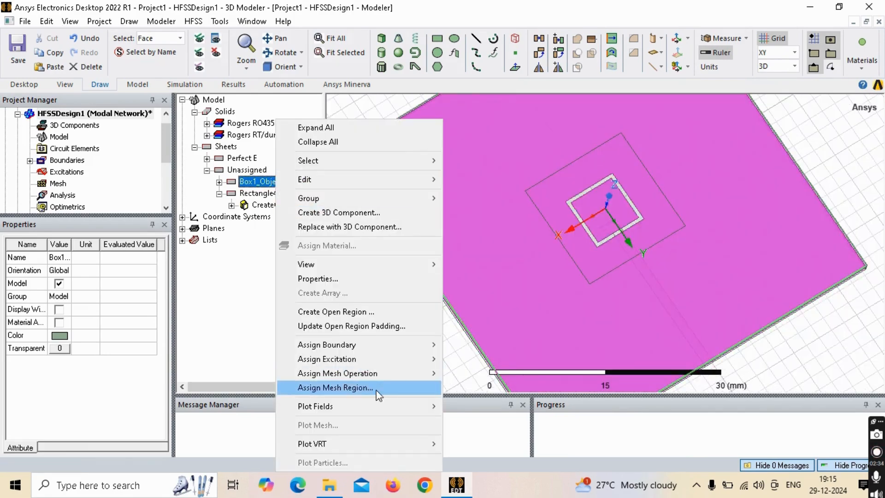
{"action": "mouse_move", "coordinate": [410, 347]}
{"action": "left_click", "coordinate": [489, 283]}
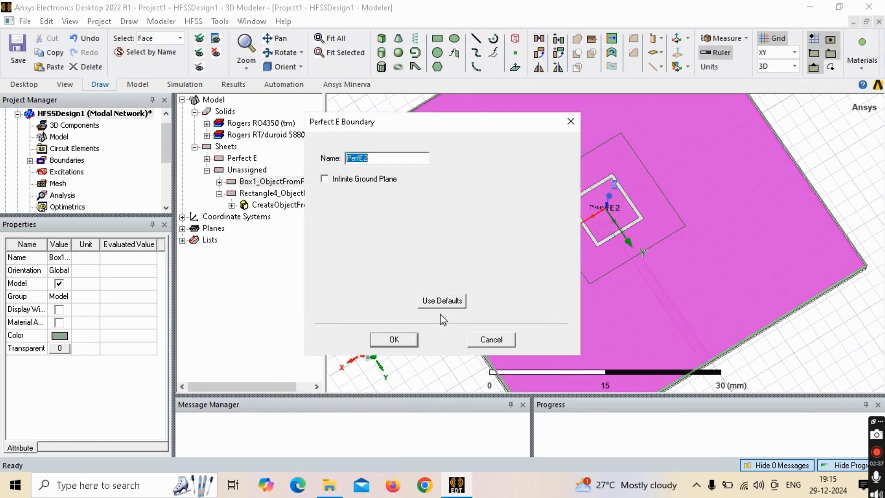
{"action": "left_click", "coordinate": [393, 340]}
Assign a Perfect E boundary with the default name to the bent feed-line sheet Rectangle4_ObjectFromFace1
{"action": "left_click", "coordinate": [278, 182]}
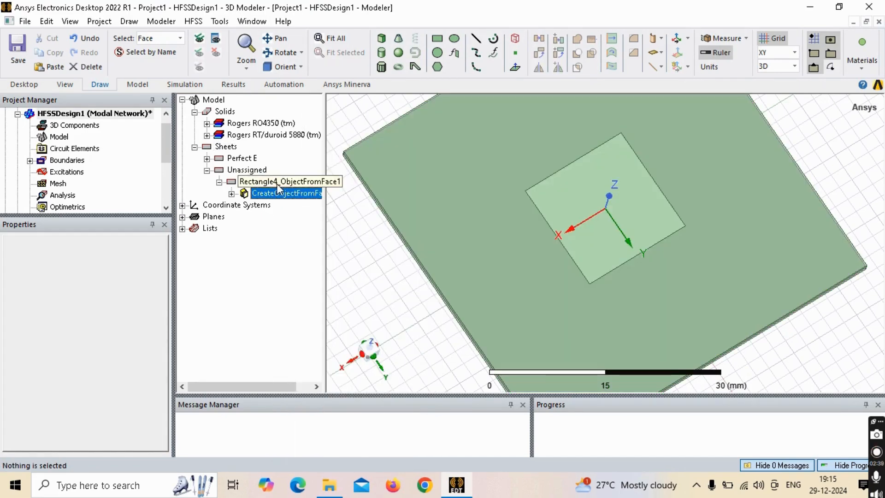
{"action": "right_click", "coordinate": [277, 184]}
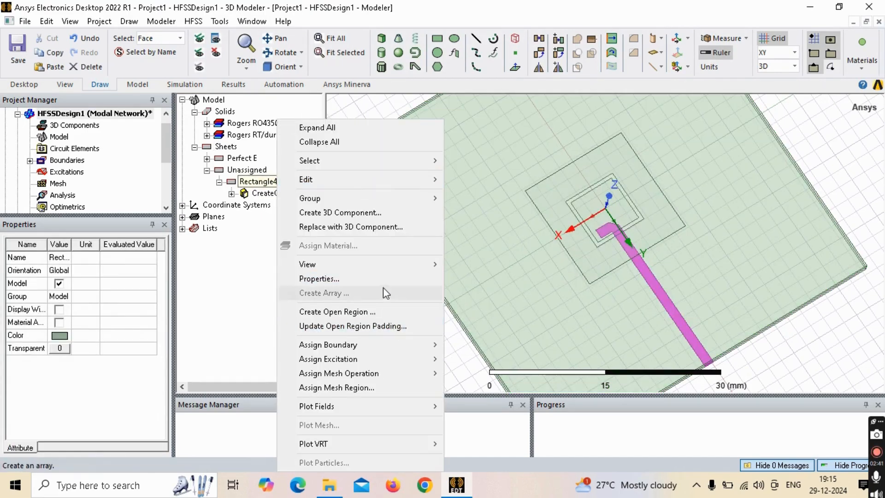
{"action": "mouse_move", "coordinate": [392, 180]}
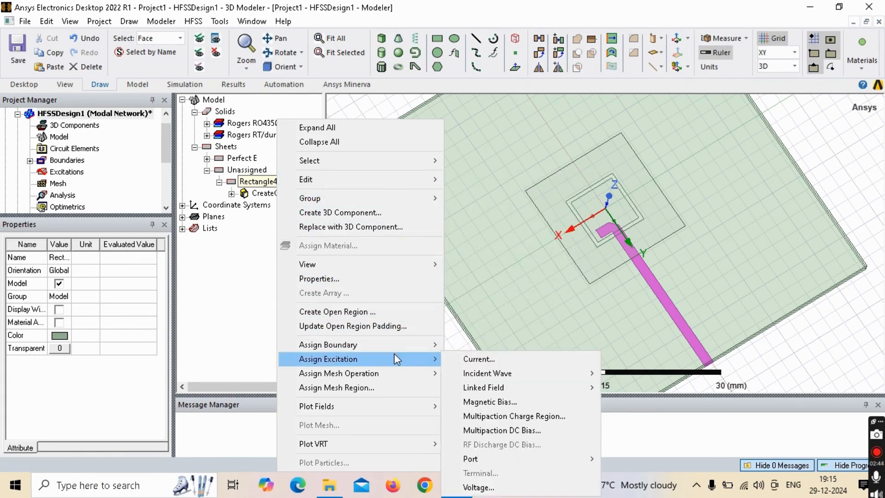
{"action": "mouse_move", "coordinate": [404, 350]}
{"action": "left_click", "coordinate": [510, 283]}
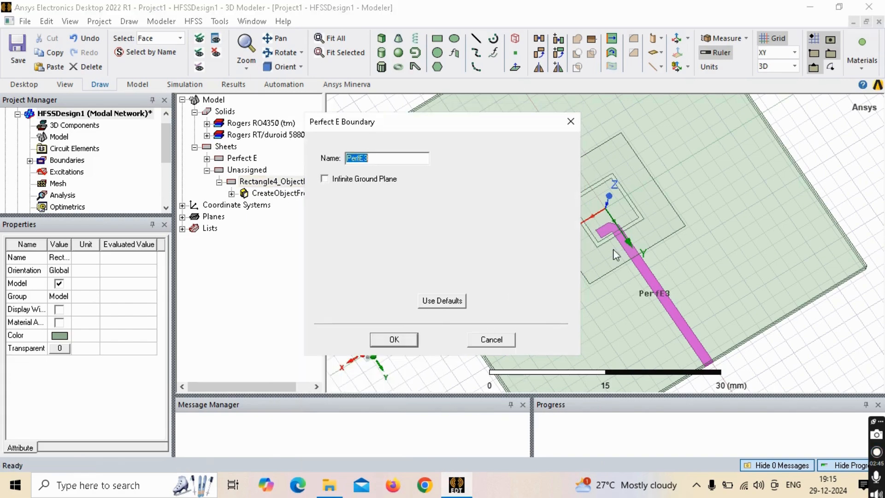
{"action": "left_click", "coordinate": [394, 340]}
Draw a rectangle in the XZ plane, about 1.15 by 1.02 mm, from the feed line's corner at the substrate edge
{"action": "scroll", "coordinate": [405, 244], "scroll_direction": "down", "scroll_amount": 3}
{"action": "left_click_drag", "start_coordinate": [418, 247], "coordinate": [493, 238], "text": "alt"}
{"action": "scroll", "coordinate": [554, 229], "scroll_direction": "up", "scroll_amount": 6}
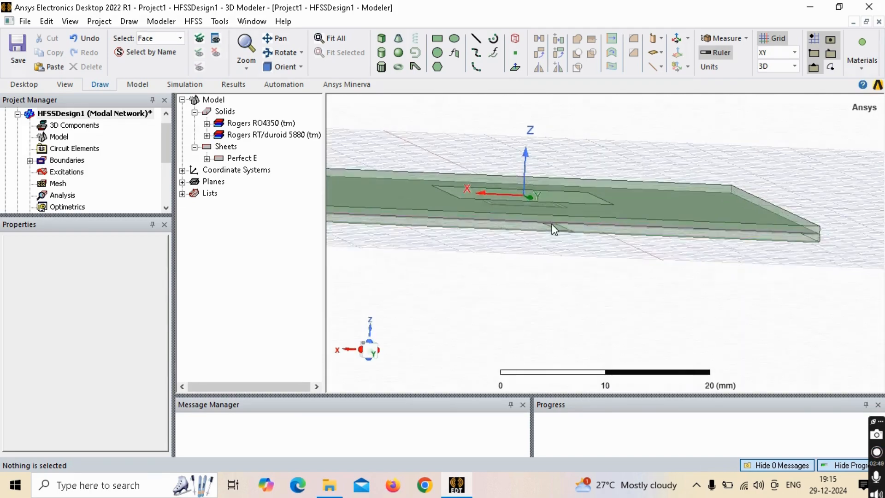
{"action": "scroll", "coordinate": [544, 237], "scroll_direction": "up", "scroll_amount": 2}
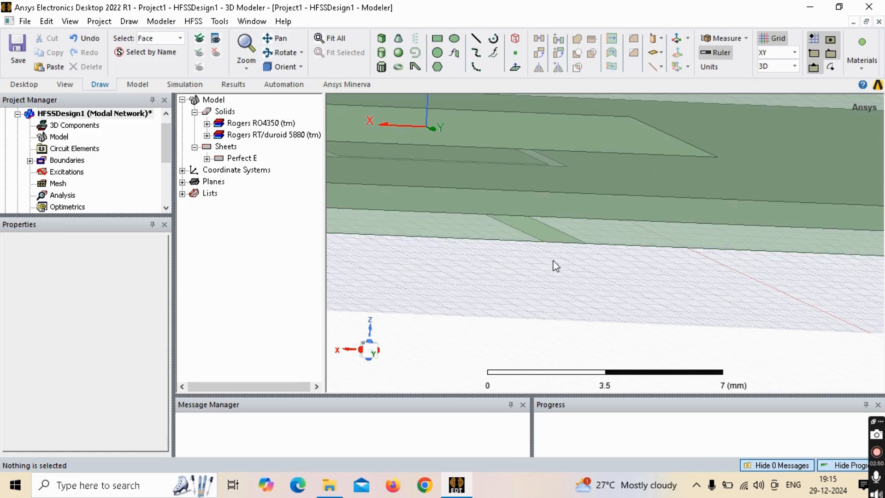
{"action": "left_click", "coordinate": [452, 40]}
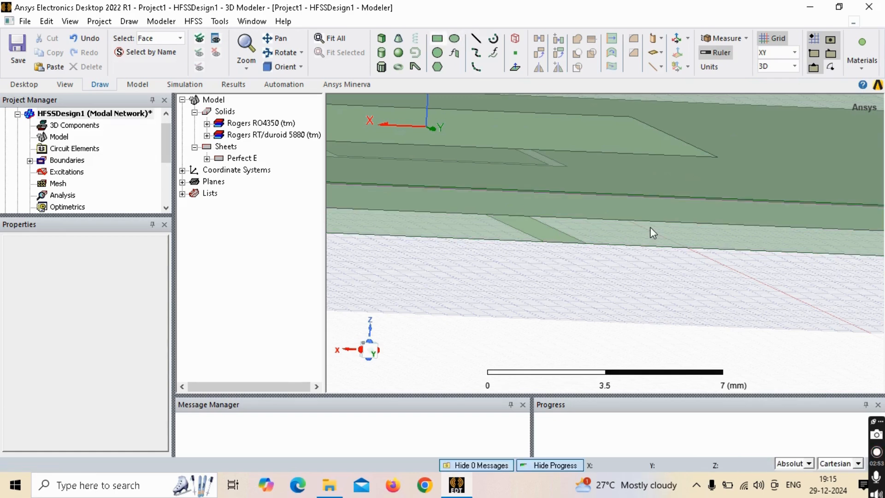
{"action": "left_click", "coordinate": [545, 241]}
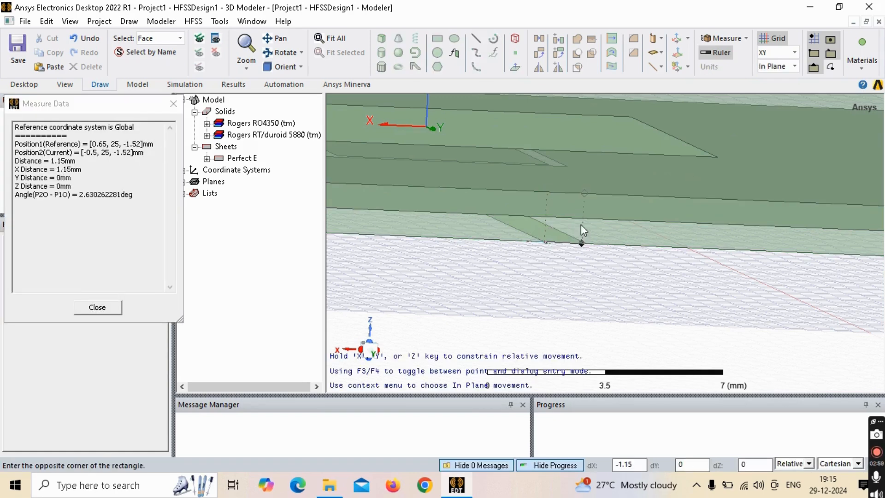
{"action": "left_click", "coordinate": [786, 54]}
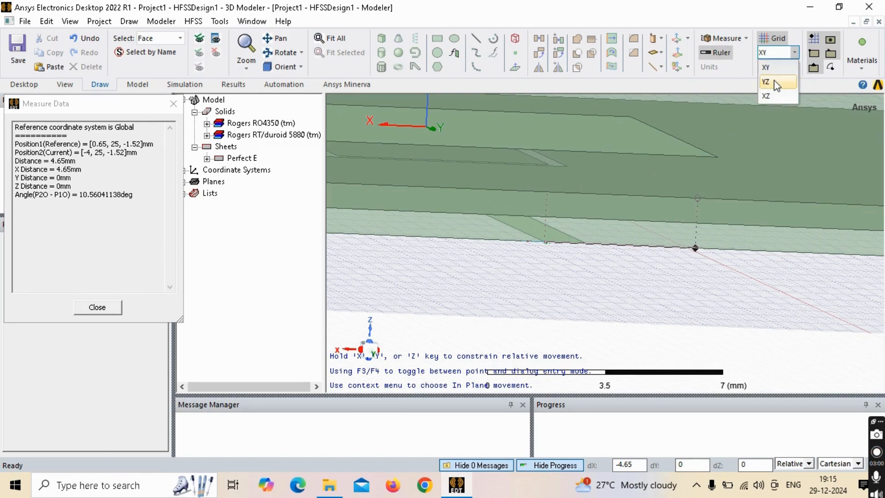
{"action": "left_click", "coordinate": [770, 74]}
{"action": "left_click", "coordinate": [770, 53]}
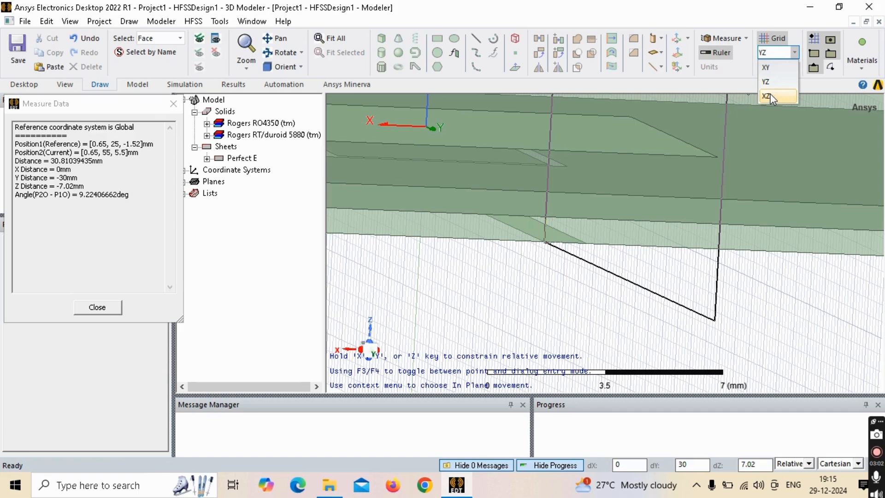
{"action": "left_click", "coordinate": [768, 95]}
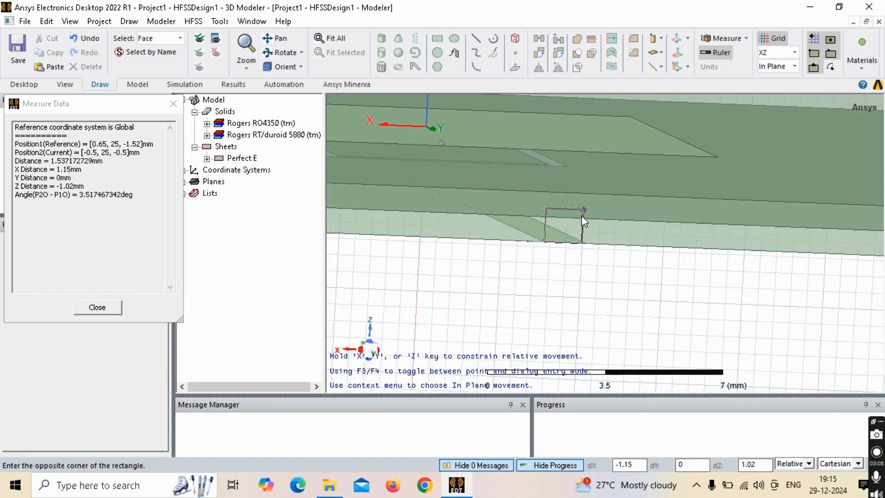
{"action": "left_click", "coordinate": [582, 218]}
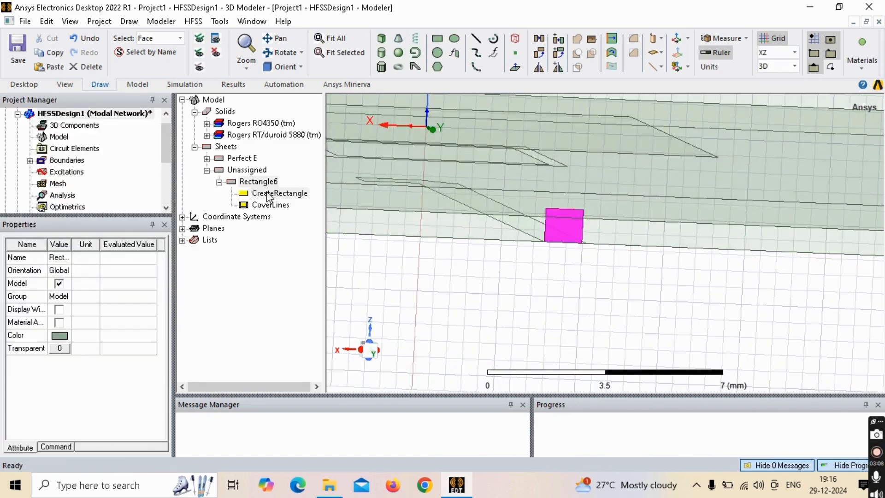
Set the new feed-end rectangle's XSize to FW and its ZSize to 0.76 mm
{"action": "left_click", "coordinate": [269, 194]}
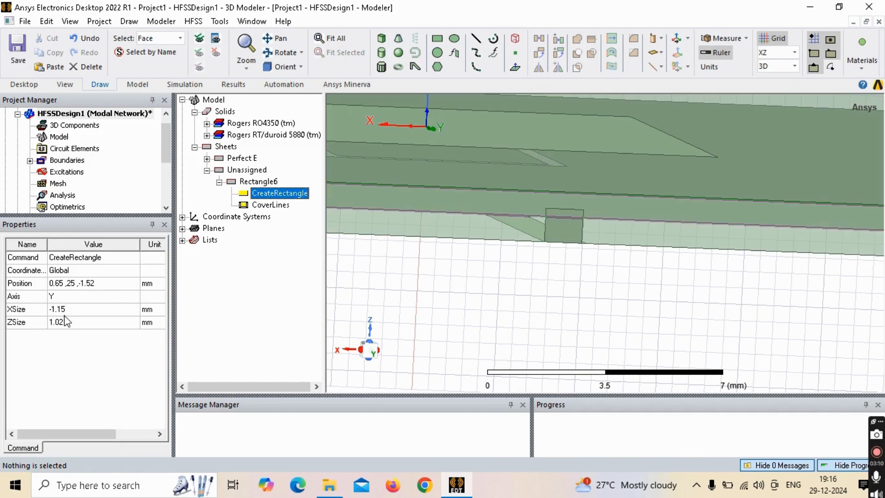
{"action": "left_click", "coordinate": [63, 309]}
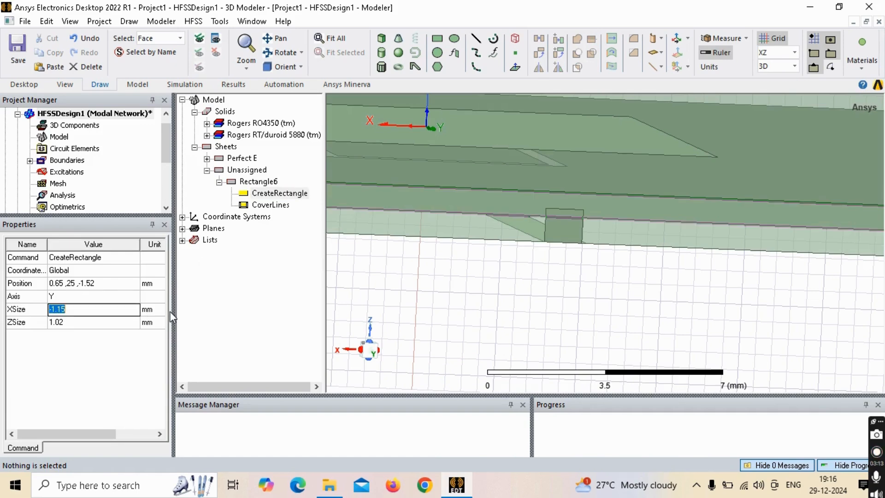
{"action": "type", "text": "FW"}
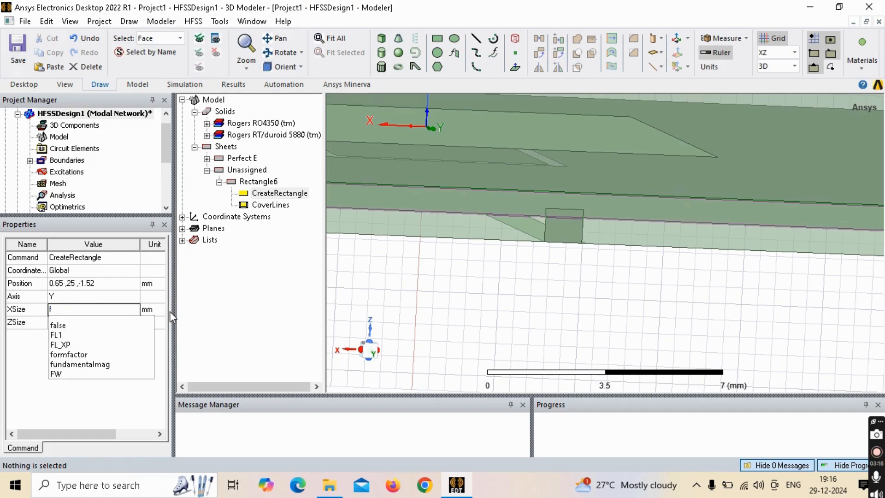
{"action": "key", "text": "Tab"}
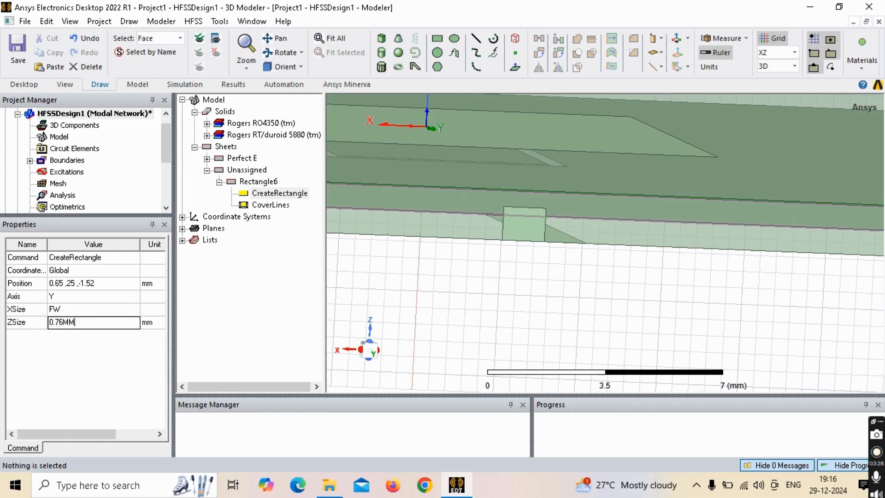
{"action": "key", "text": "shift+Tab"}
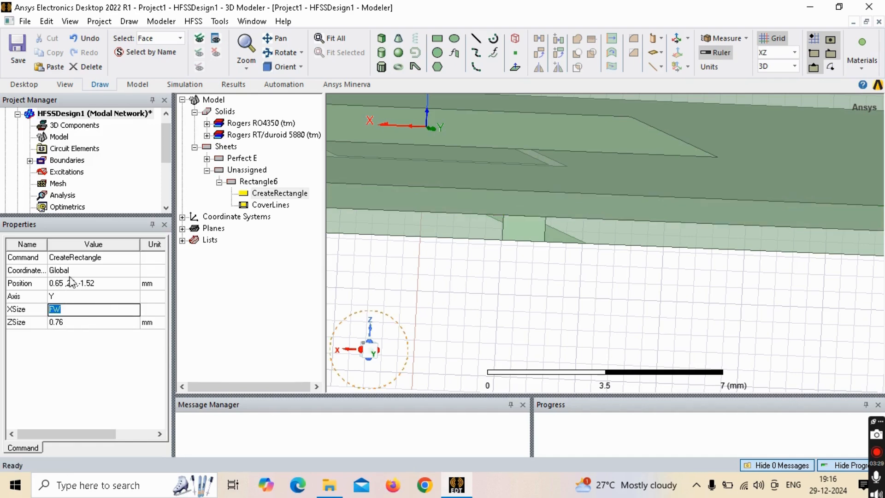
Set the X position of the feed-end rectangle to -FW/2
{"action": "left_click", "coordinate": [62, 283]}
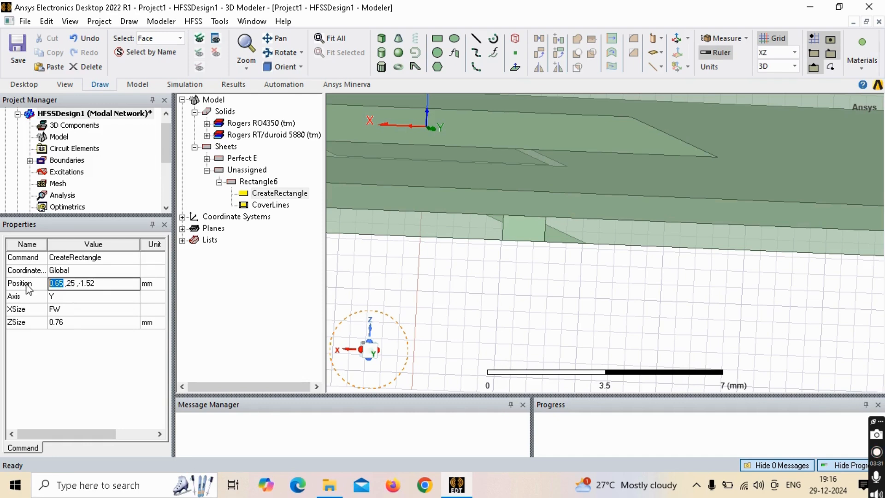
{"action": "key", "text": "BackSpace"}
{"action": "type", "text": "-FW/2"}
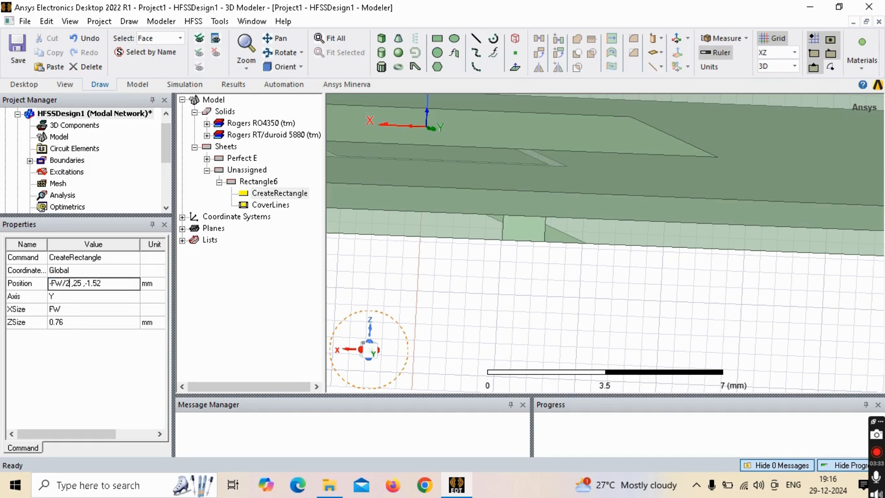
{"action": "key", "text": "Tab"}
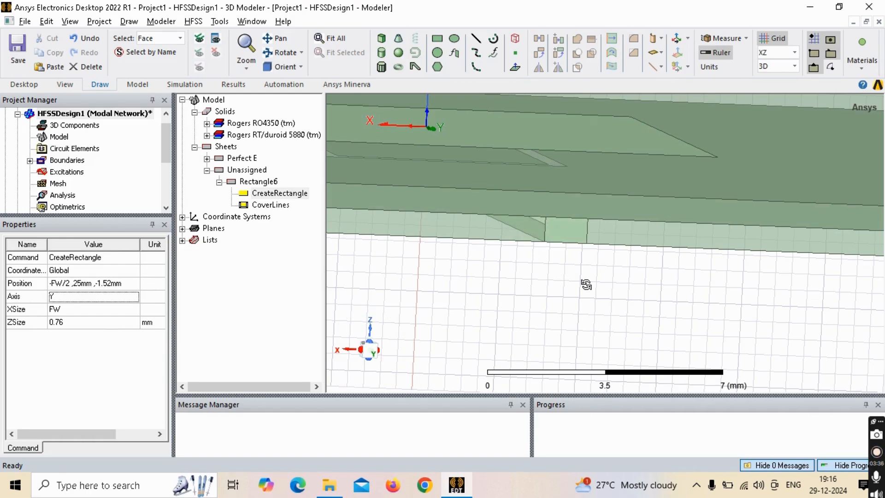
Start a lumped port on the feed-end rectangle, keeping the name 1 and a full port impedance of 50 ohm
{"action": "left_click_drag", "start_coordinate": [586, 284], "coordinate": [515, 326], "text": "alt"}
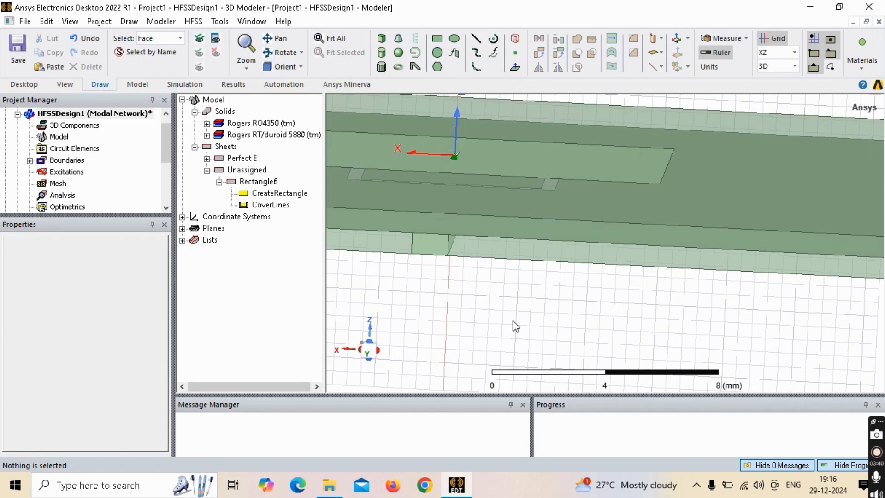
{"action": "scroll", "coordinate": [649, 296], "scroll_direction": "down", "scroll_amount": 5}
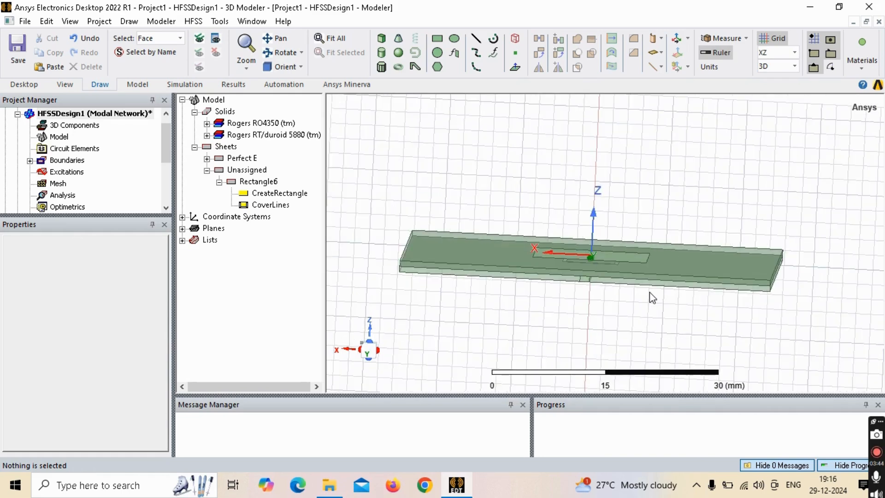
{"action": "left_click_drag", "start_coordinate": [636, 315], "coordinate": [599, 262], "text": "alt"}
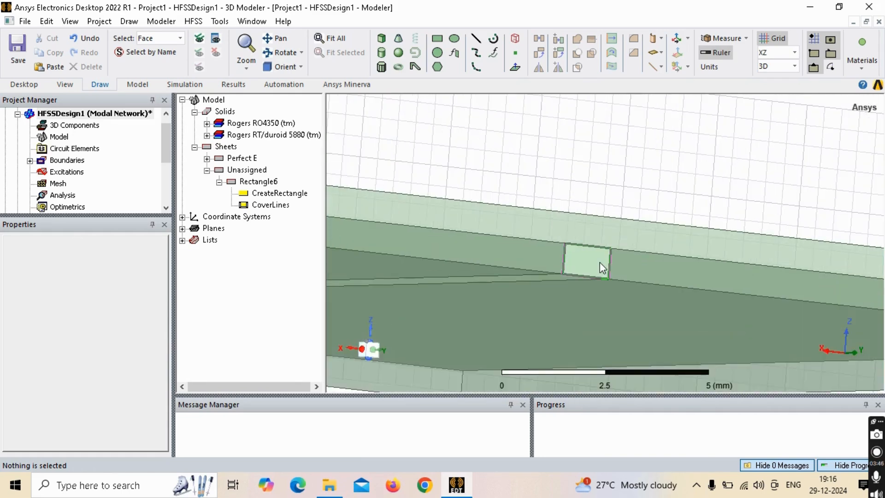
{"action": "left_click", "coordinate": [599, 262]}
{"action": "right_click", "coordinate": [599, 262]}
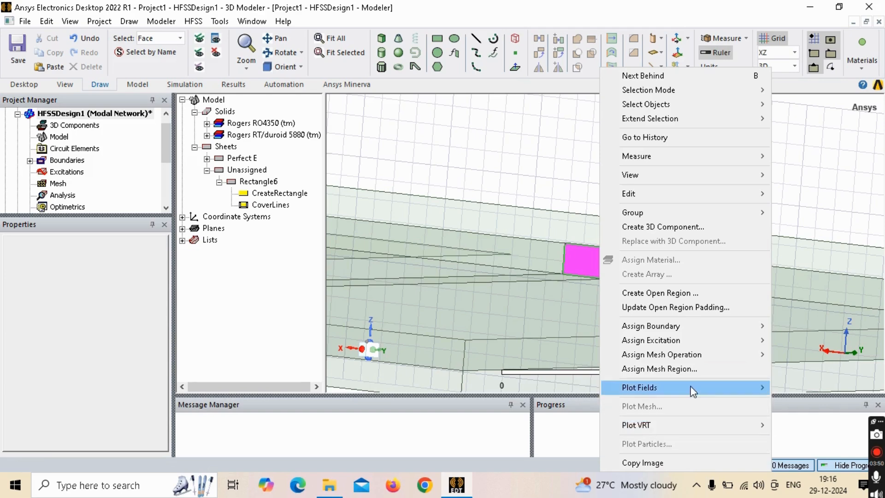
{"action": "mouse_move", "coordinate": [722, 347]}
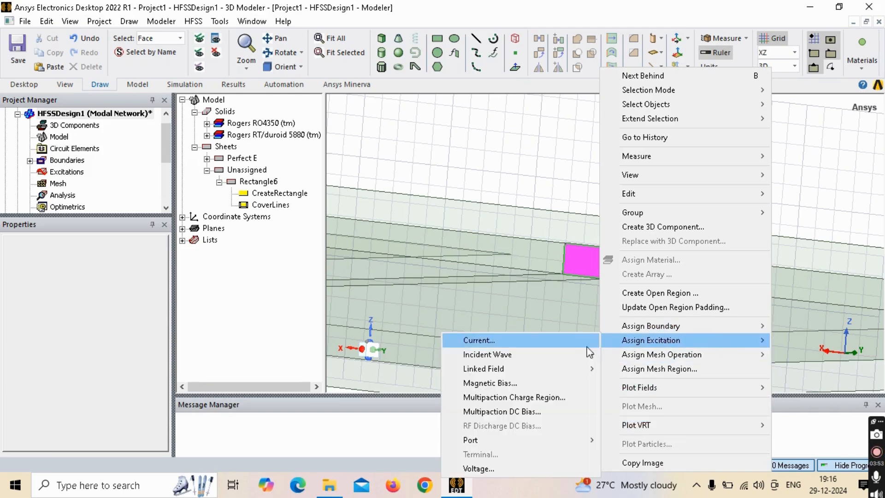
{"action": "mouse_move", "coordinate": [565, 366]}
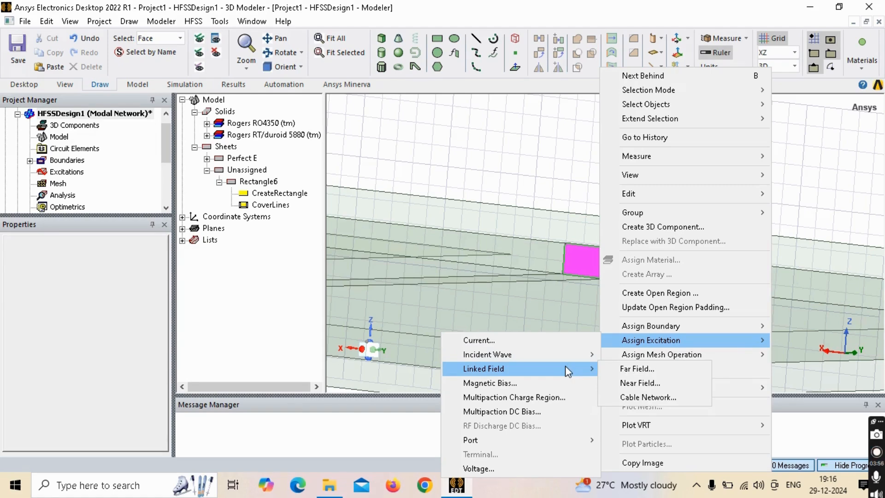
{"action": "mouse_move", "coordinate": [578, 443]}
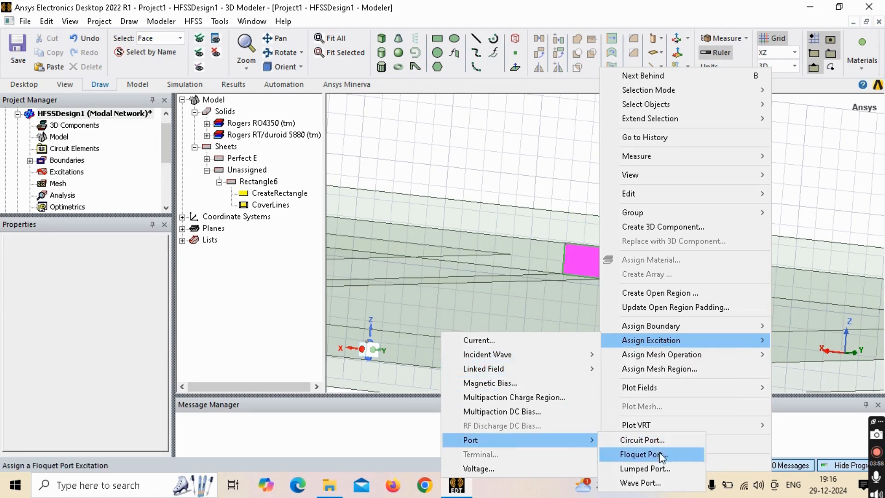
{"action": "left_click", "coordinate": [659, 467]}
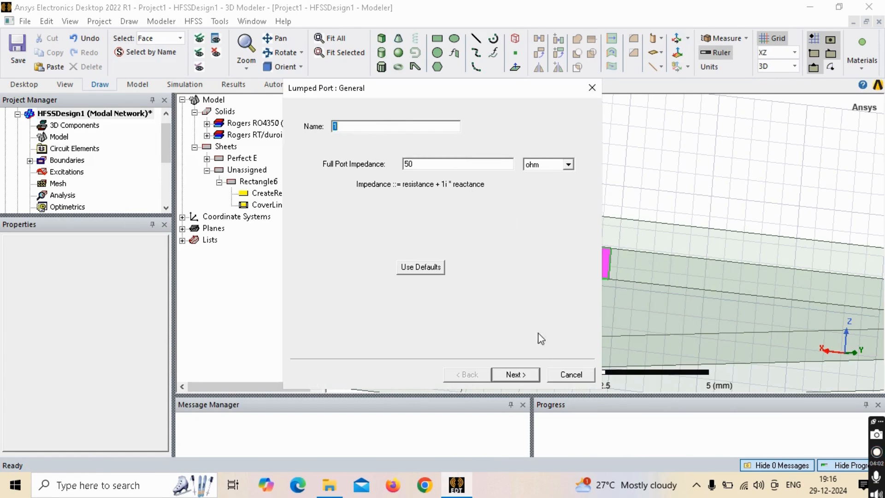
{"action": "left_click", "coordinate": [515, 374]}
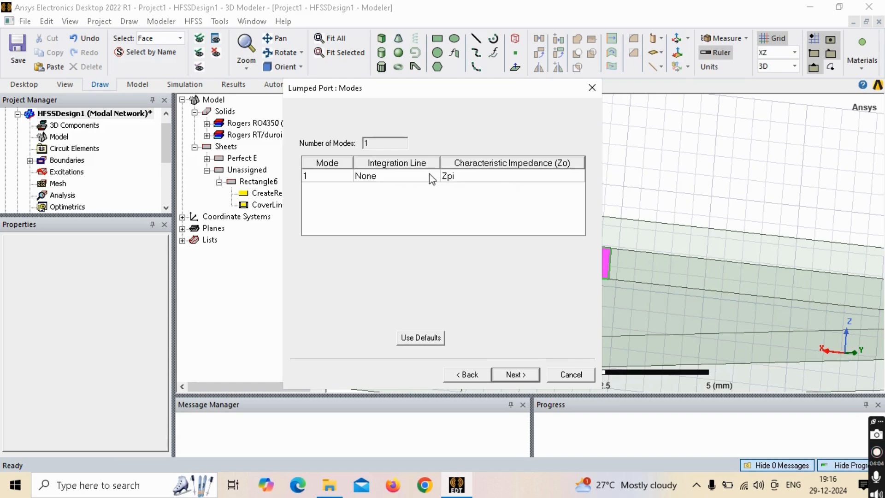
Define the port's integration line from the rectangle's lower edge midpoint to its upper edge midpoint and finish the port with Do Not Renormalize
{"action": "left_click", "coordinate": [392, 175]}
{"action": "left_click", "coordinate": [389, 177]}
{"action": "left_click", "coordinate": [382, 200]}
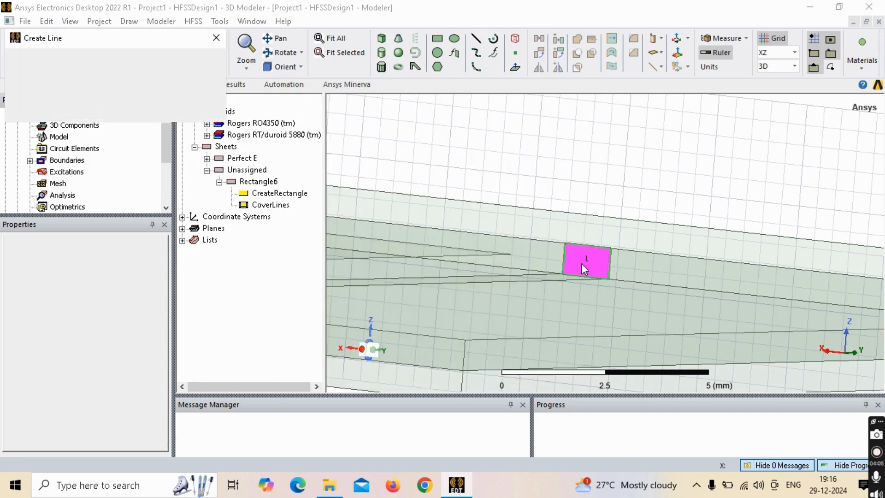
{"action": "left_click", "coordinate": [586, 275]}
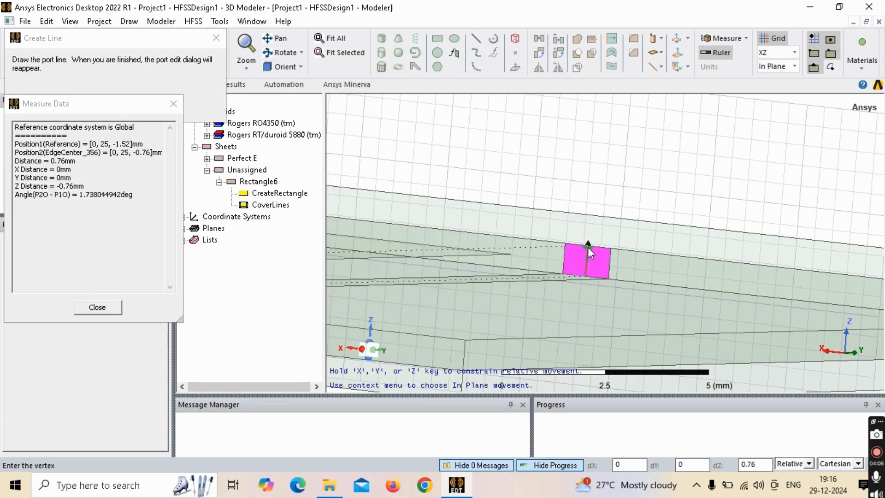
{"action": "left_click", "coordinate": [587, 247]}
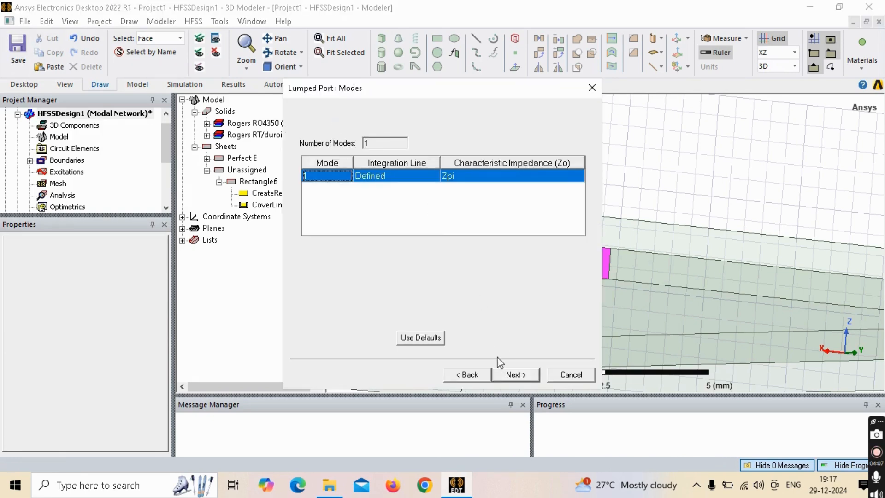
{"action": "left_click", "coordinate": [509, 374]}
{"action": "left_click", "coordinate": [365, 136]}
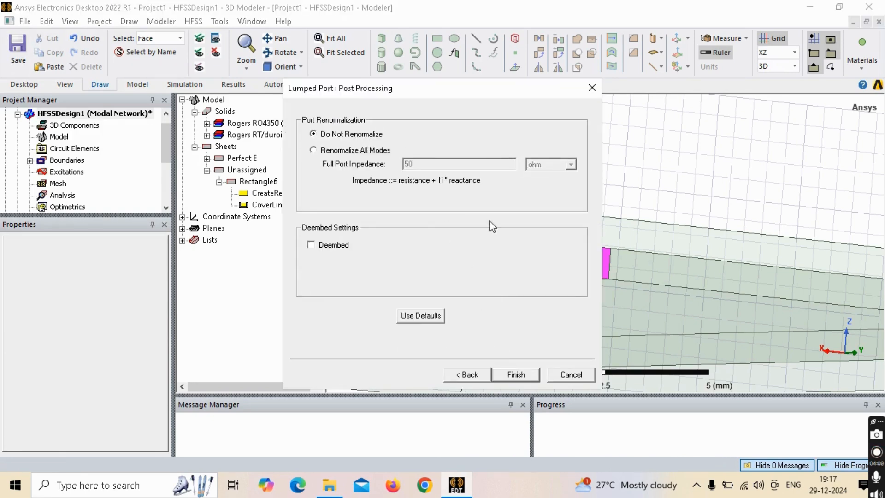
{"action": "left_click", "coordinate": [515, 373]}
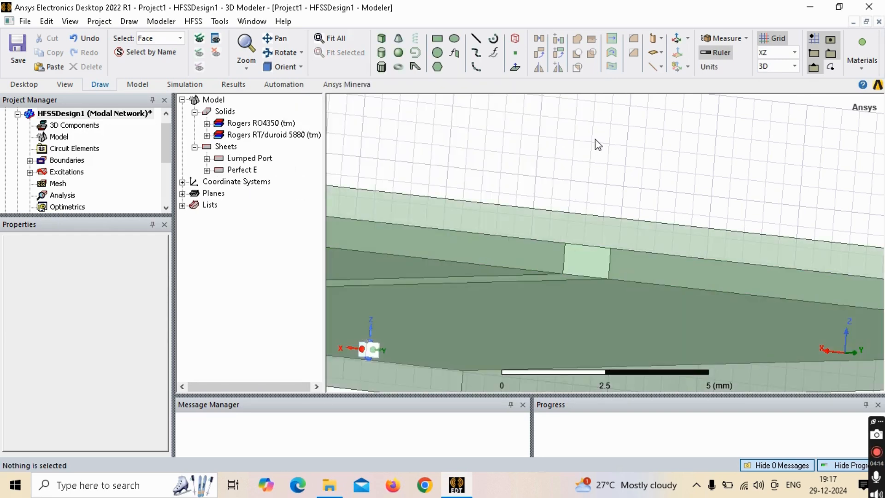
Switch the drawing plane back to XY with the whole antenna in view
{"action": "scroll", "coordinate": [595, 139], "scroll_direction": "down", "scroll_amount": 3}
{"action": "scroll", "coordinate": [597, 141], "scroll_direction": "down", "scroll_amount": 5}
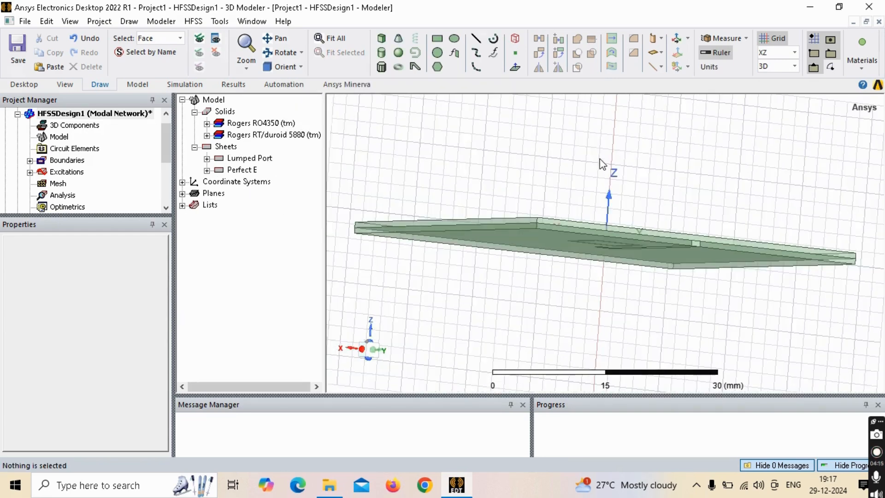
{"action": "left_click_drag", "start_coordinate": [600, 163], "coordinate": [626, 205], "text": "alt"}
{"action": "scroll", "coordinate": [535, 216], "scroll_direction": "down", "scroll_amount": 2}
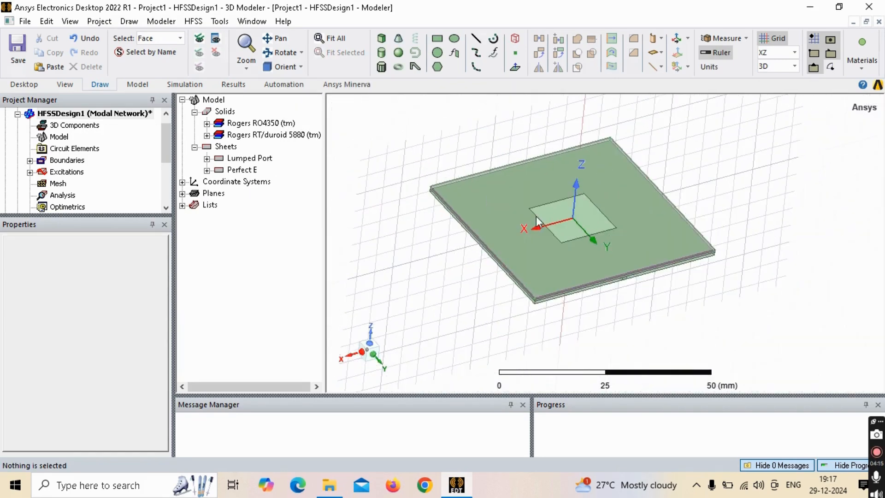
{"action": "left_click", "coordinate": [794, 52]}
{"action": "left_click", "coordinate": [772, 69]}
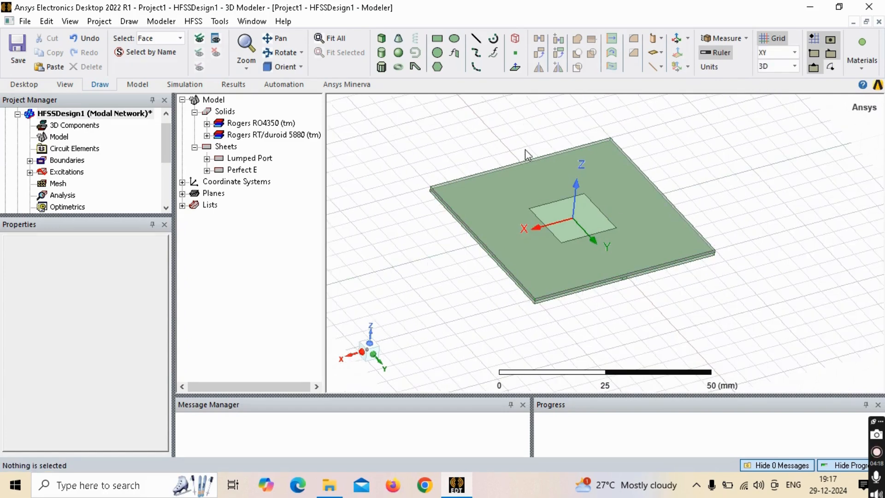
Create an open region around the antenna with a Radiation boundary and an operating frequency of 5 GHz
{"action": "right_click", "coordinate": [485, 165]}
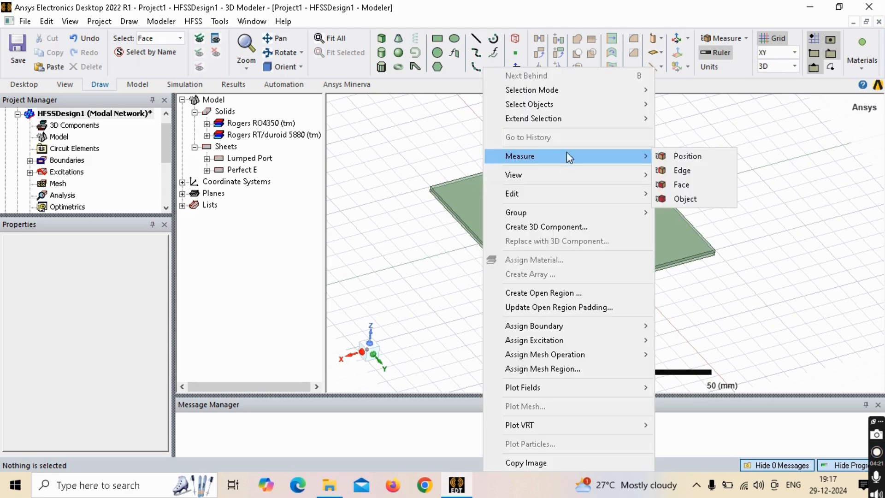
{"action": "mouse_move", "coordinate": [563, 198]}
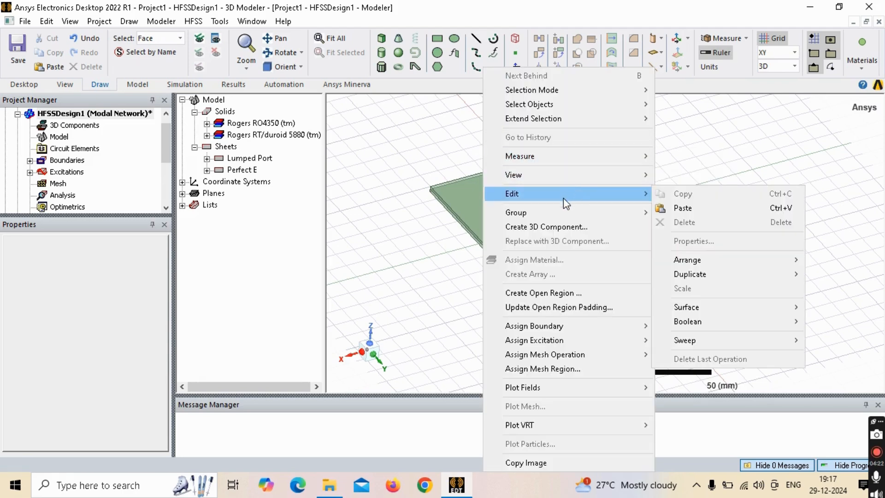
{"action": "left_click", "coordinate": [541, 293]}
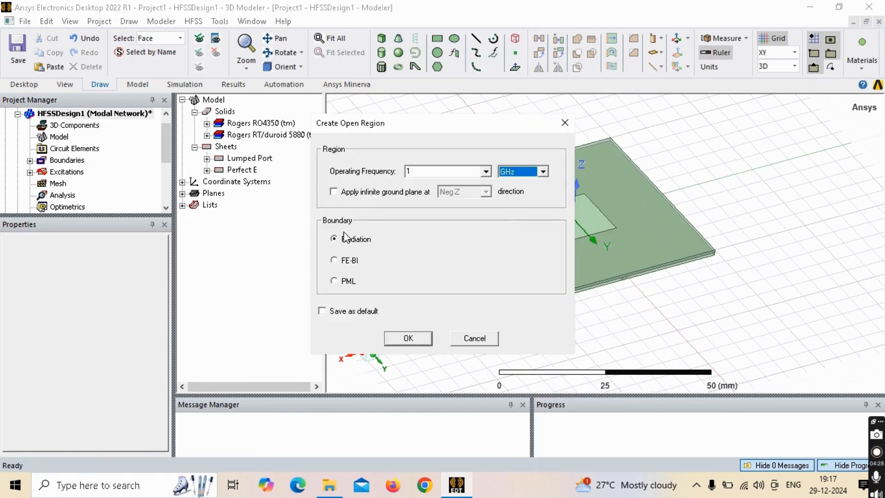
{"action": "type", "text": "5"}
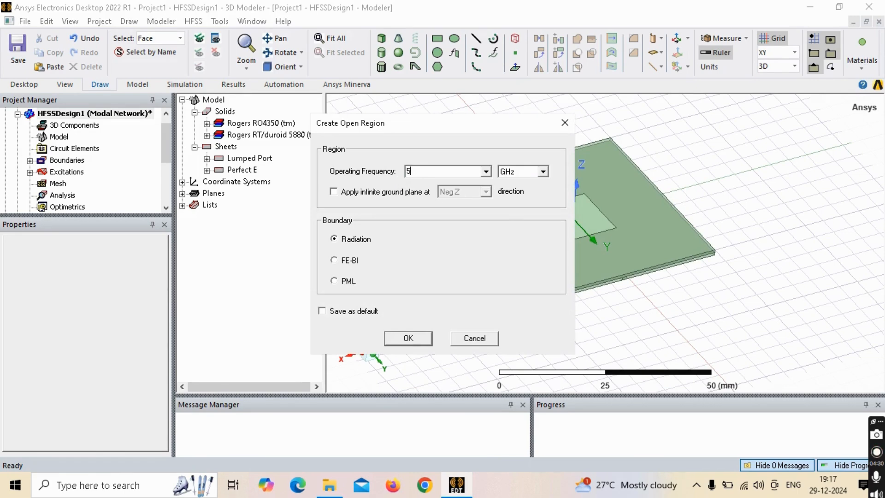
{"action": "left_click", "coordinate": [409, 338]}
{"action": "scroll", "coordinate": [714, 270], "scroll_direction": "down", "scroll_amount": 3}
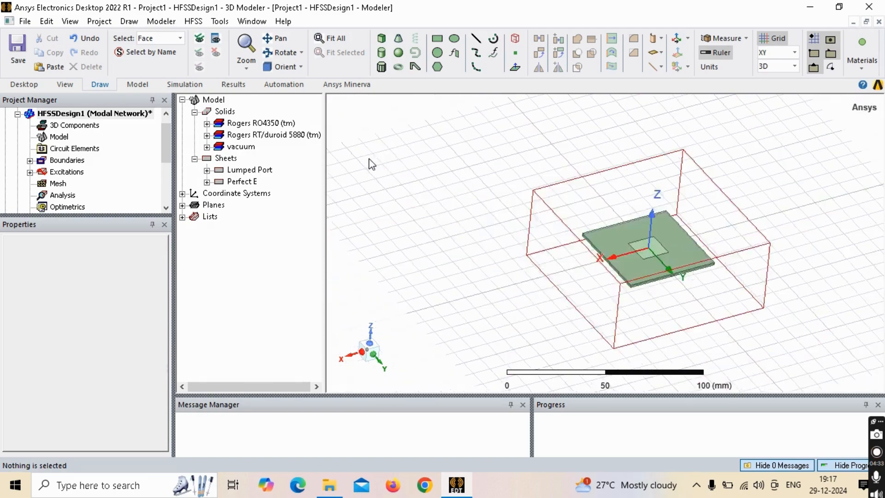
Add an advanced solution setup named Setup1 at 5 GHz with a maximum of 20 passes and a maximum delta S of 0.02
{"action": "left_click_drag", "start_coordinate": [544, 240], "coordinate": [509, 243], "text": "alt"}
{"action": "scroll", "coordinate": [56, 171], "scroll_direction": "down", "scroll_amount": 1}
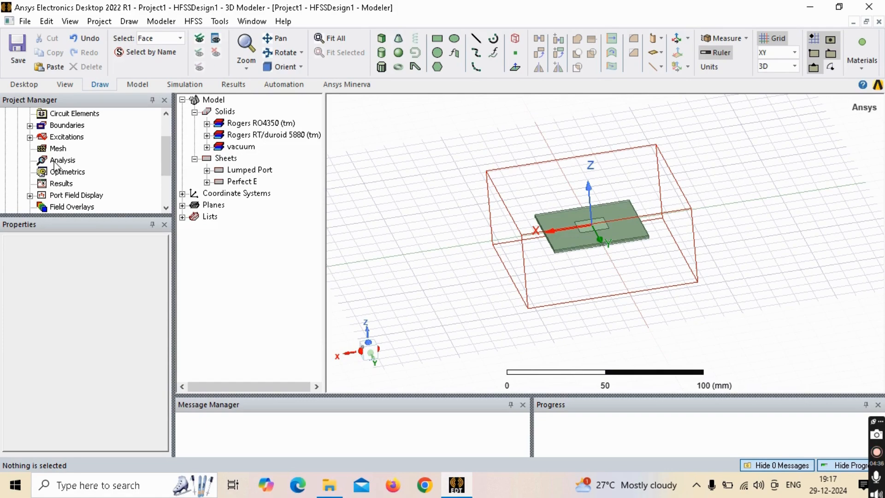
{"action": "right_click", "coordinate": [55, 161]}
{"action": "mouse_move", "coordinate": [140, 192]}
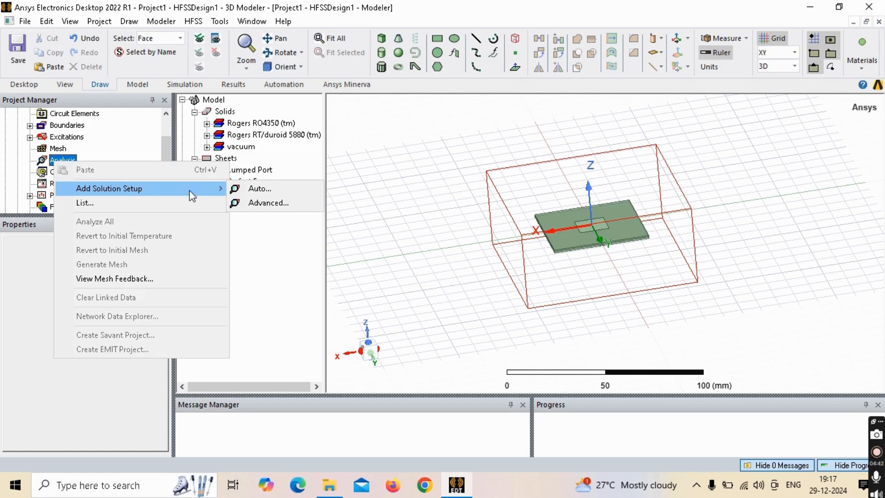
{"action": "left_click", "coordinate": [273, 201]}
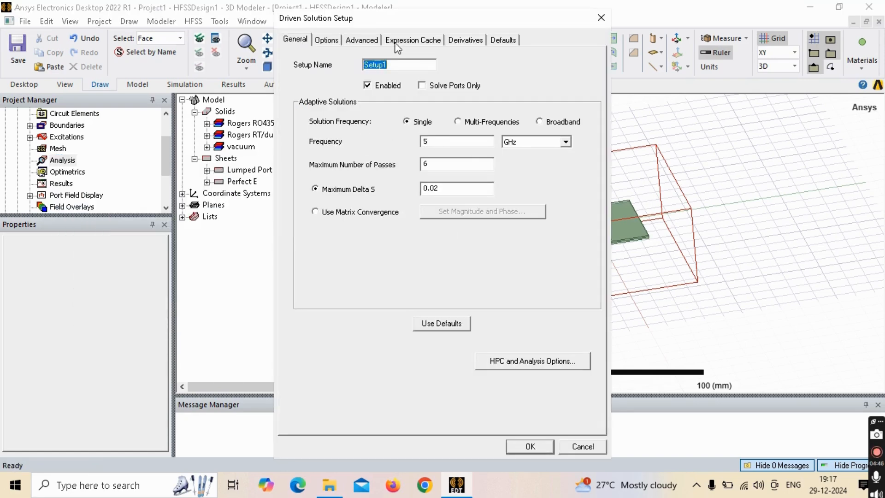
{"action": "left_click_drag", "start_coordinate": [394, 21], "coordinate": [379, 51]}
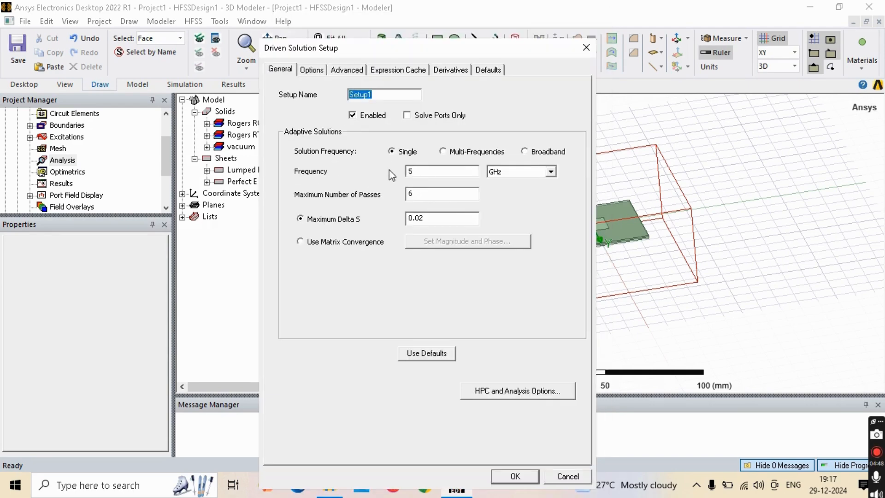
{"action": "left_click_drag", "start_coordinate": [435, 195], "coordinate": [380, 195]}
{"action": "left_click_drag", "start_coordinate": [376, 57], "coordinate": [336, 47]}
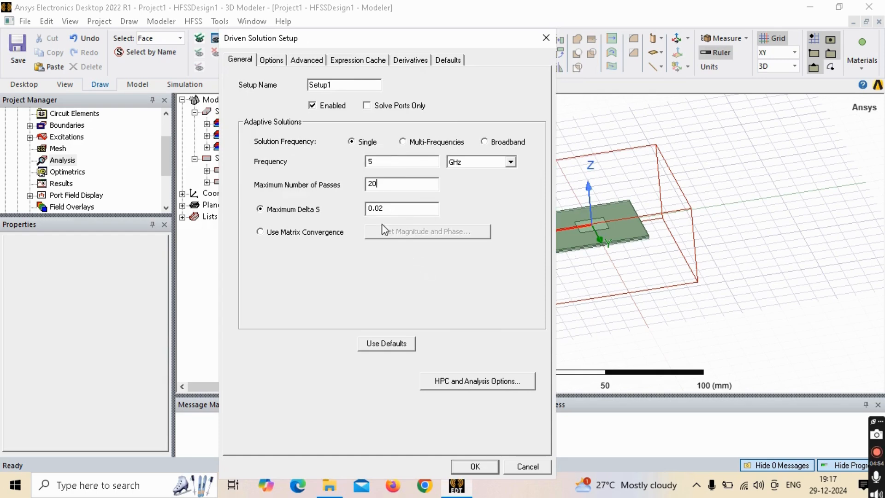
{"action": "left_click", "coordinate": [474, 467]}
Define an interpolating linear-count frequency sweep from 4.9 GHz to 5.2 GHz with 401 points
{"action": "left_click", "coordinate": [346, 201]}
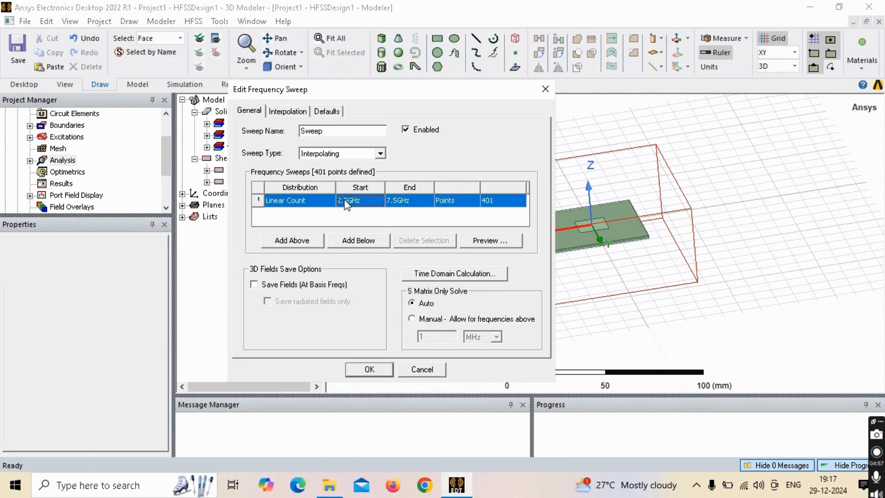
{"action": "left_click", "coordinate": [346, 202]}
{"action": "left_click_drag", "start_coordinate": [344, 202], "coordinate": [325, 209]}
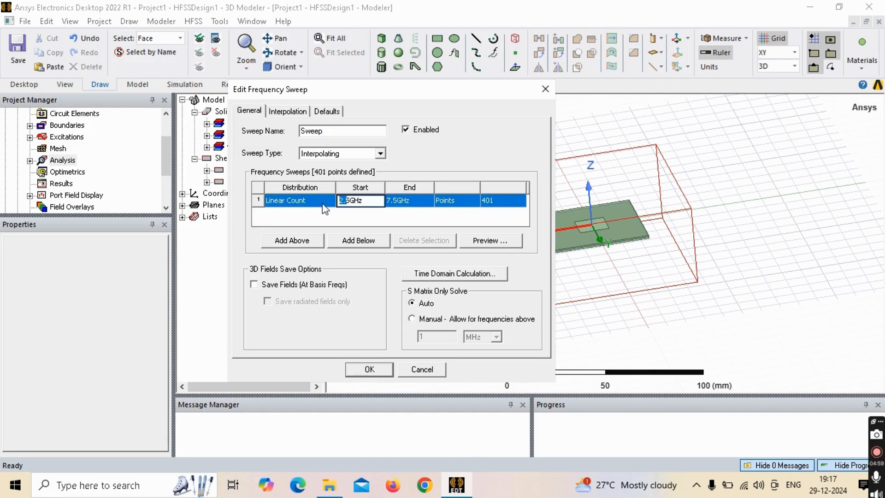
{"action": "key", "text": "BackSpace"}
{"action": "type", "text": "4."}
{"action": "key", "text": "Delete"}
{"action": "type", "text": "9"}
{"action": "left_click", "coordinate": [403, 202]}
{"action": "left_click_drag", "start_coordinate": [399, 201], "coordinate": [389, 201]}
{"action": "type", "text": "5.2"}
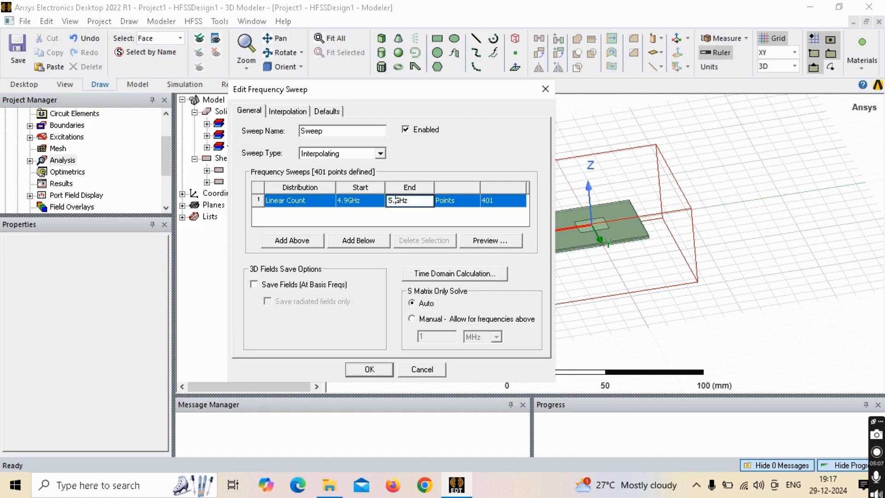
{"action": "left_click", "coordinate": [370, 370]}
Save the project as Project1.aedt in the Ansoft folder
{"action": "left_click_drag", "start_coordinate": [551, 211], "coordinate": [723, 233], "text": "alt"}
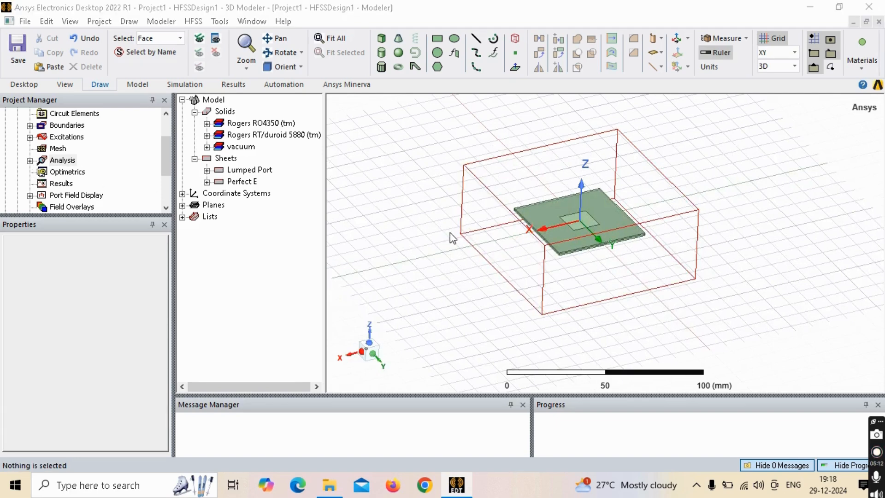
{"action": "key", "text": "ctrl+s"}
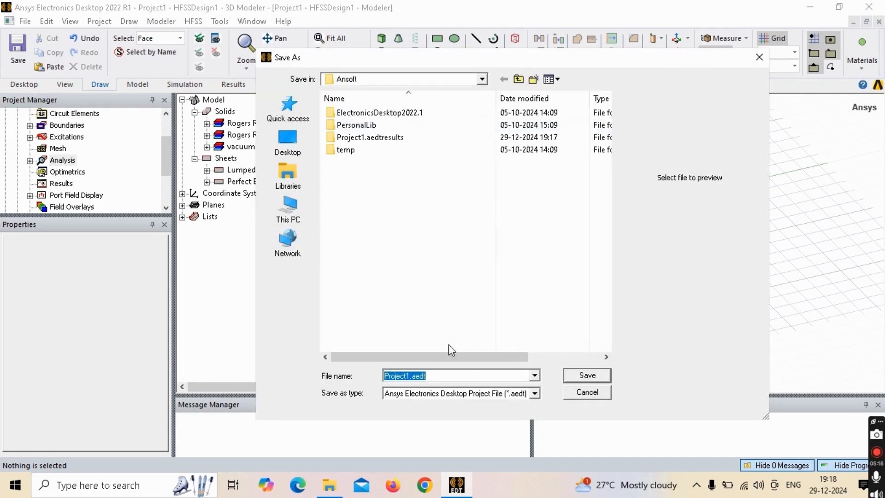
{"action": "left_click", "coordinate": [409, 376]}
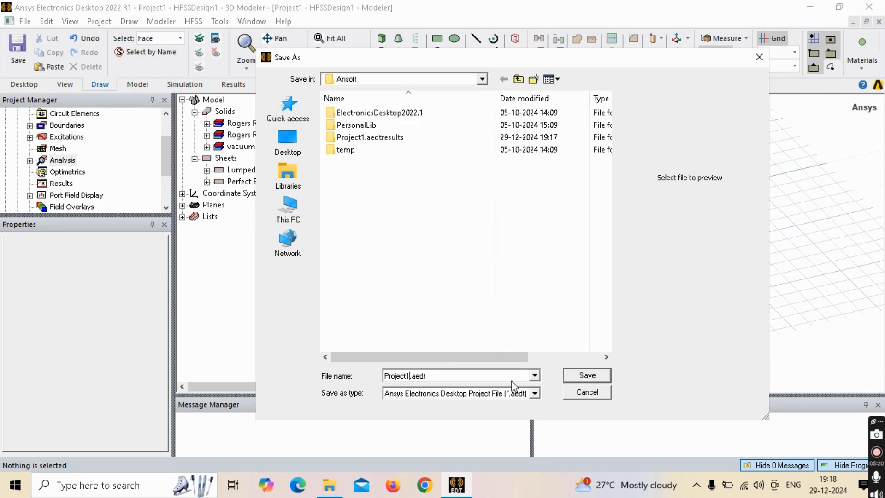
{"action": "left_click", "coordinate": [583, 382]}
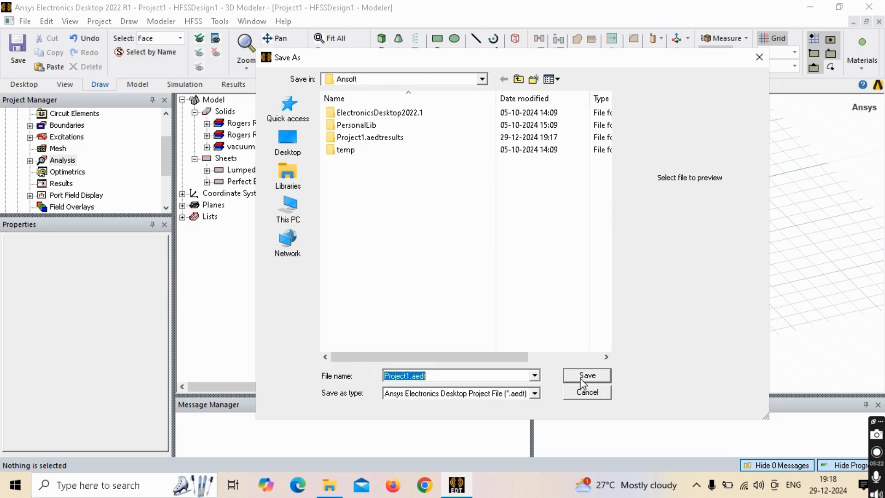
{"action": "left_click", "coordinate": [582, 378]}
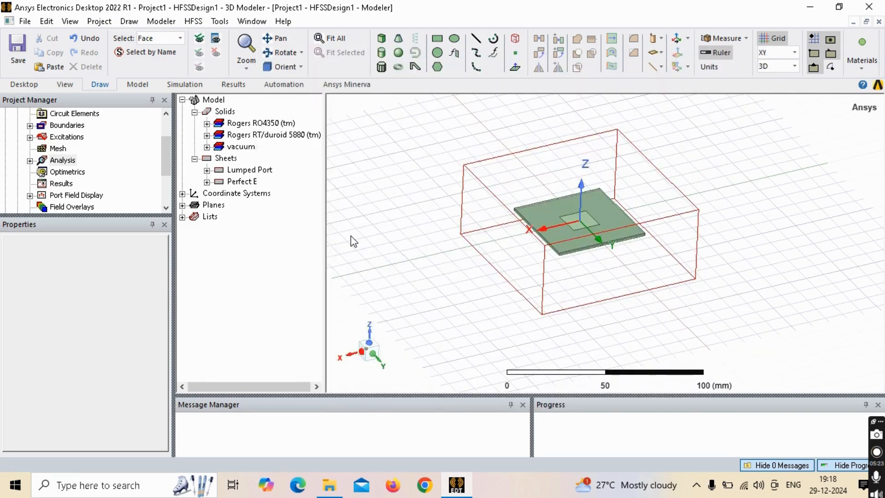
Expand the Analysis branch of HFSSDesign1 and enlarge the project tree so the whole design structure fits
{"action": "left_click", "coordinate": [30, 160]}
{"action": "left_click", "coordinate": [63, 160]}
{"action": "scroll", "coordinate": [67, 177], "scroll_direction": "up", "scroll_amount": 2}
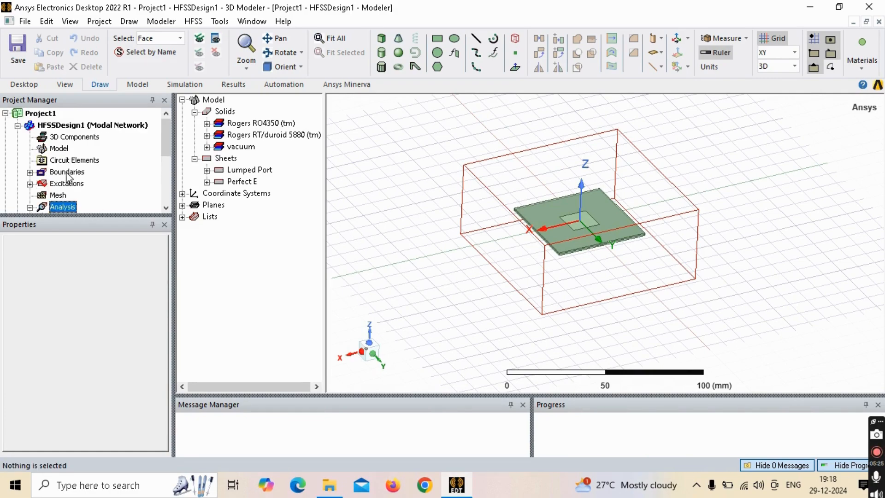
{"action": "left_click_drag", "start_coordinate": [56, 215], "coordinate": [60, 322]}
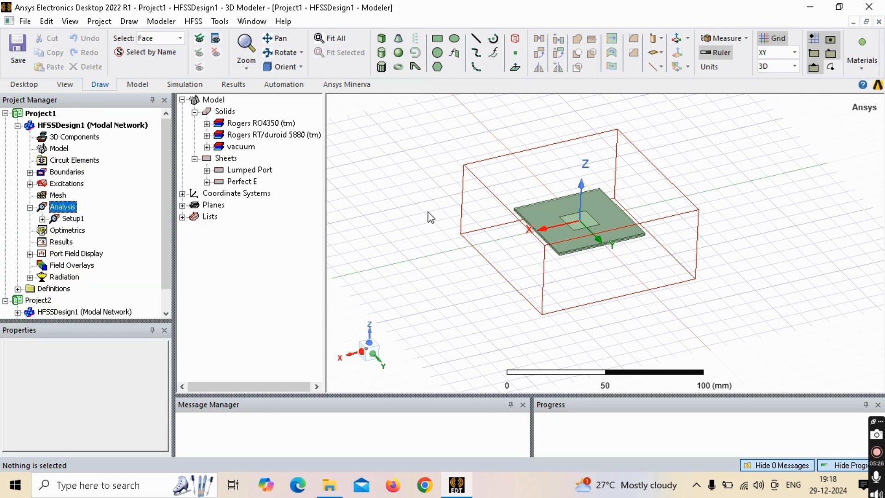
{"action": "scroll", "coordinate": [429, 215], "scroll_direction": "down", "scroll_amount": 2}
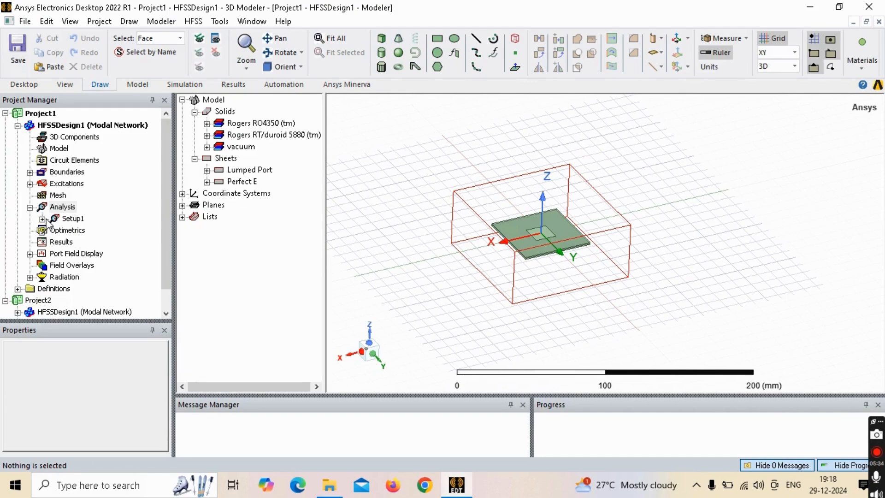
{"action": "left_click", "coordinate": [133, 23]}
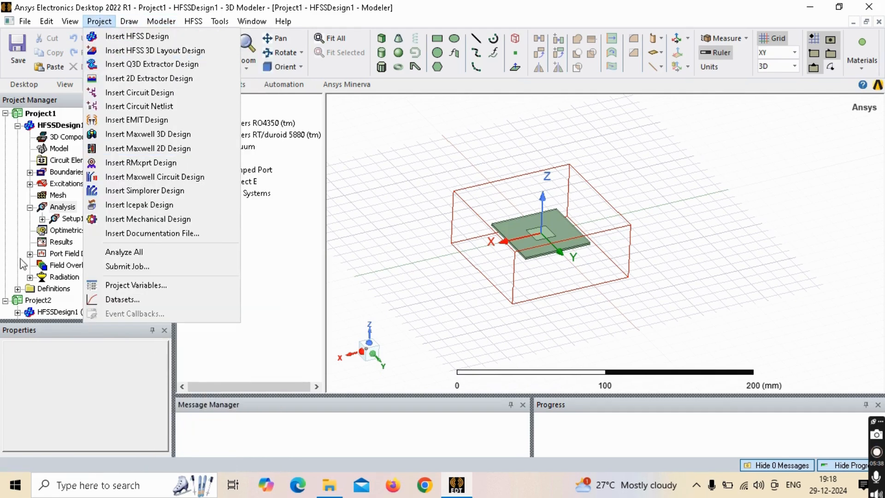
{"action": "left_click", "coordinate": [72, 219]}
{"action": "right_click", "coordinate": [74, 223]}
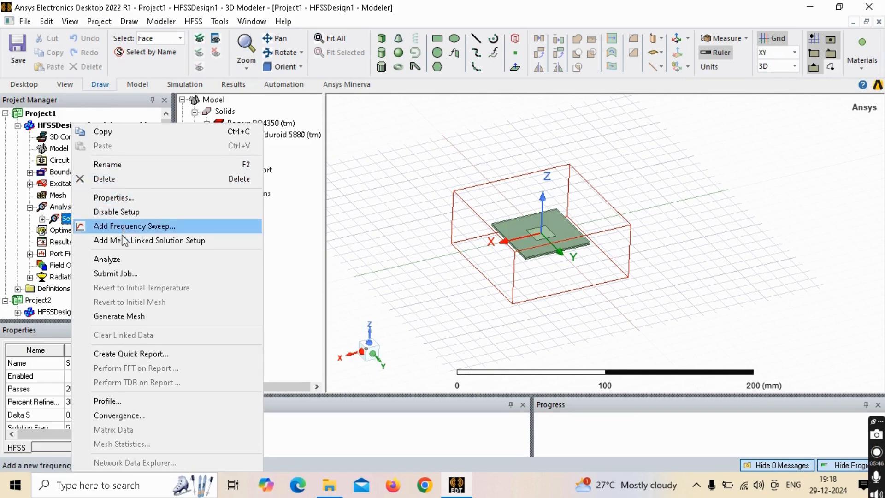
{"action": "left_click", "coordinate": [134, 85]}
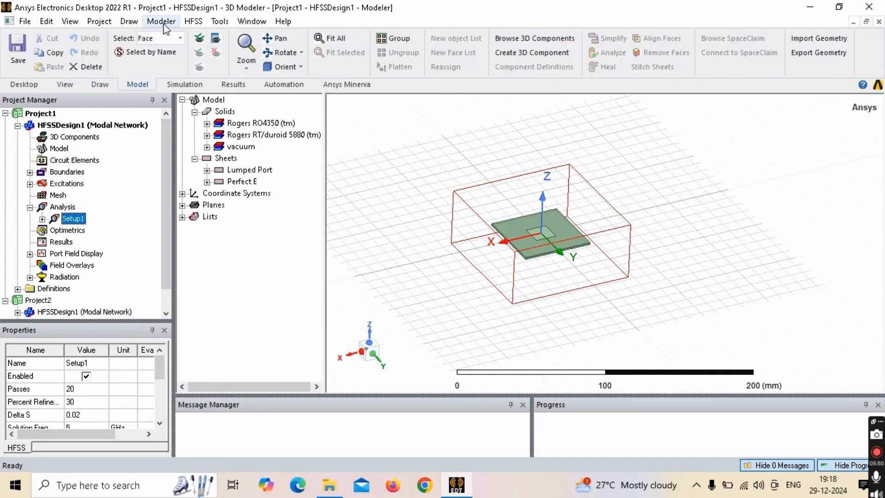
Run a validation check on HFSSDesign1 of Project1 and close its report
{"action": "left_click", "coordinate": [168, 22]}
{"action": "mouse_move", "coordinate": [193, 22]}
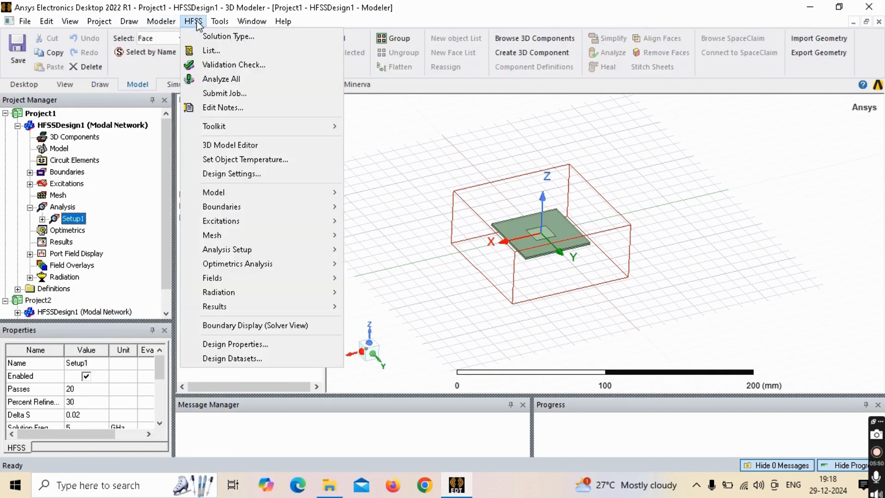
{"action": "left_click", "coordinate": [223, 67]}
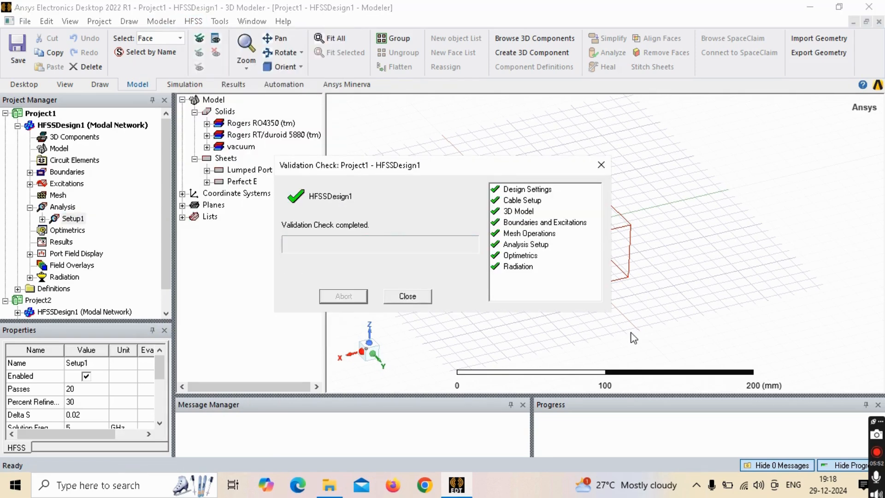
{"action": "left_click", "coordinate": [407, 296]}
{"action": "right_click", "coordinate": [69, 219]}
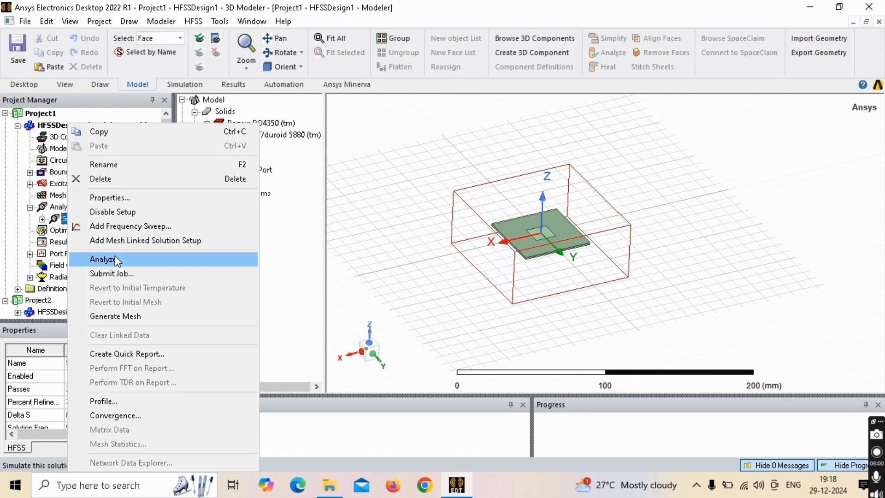
{"action": "left_click", "coordinate": [414, 200]}
Display S Parameter Plot 2 of the solved HFSSDesign2 in Project2 to examine the S(1,1) response and its bandwidth
{"action": "left_click", "coordinate": [18, 125]}
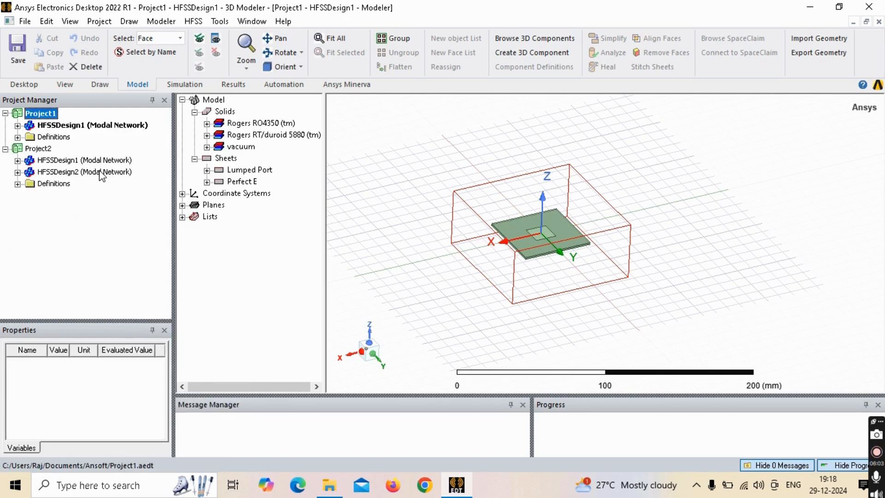
{"action": "left_click", "coordinate": [101, 175]}
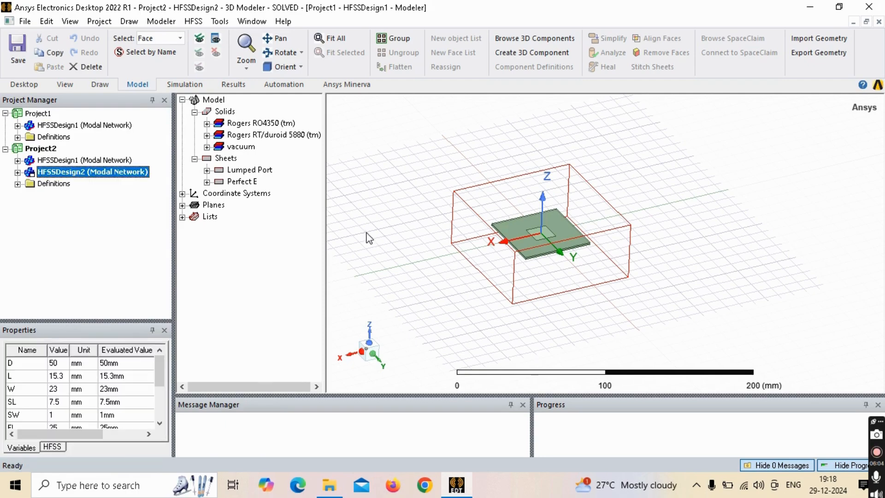
{"action": "left_click", "coordinate": [613, 272]}
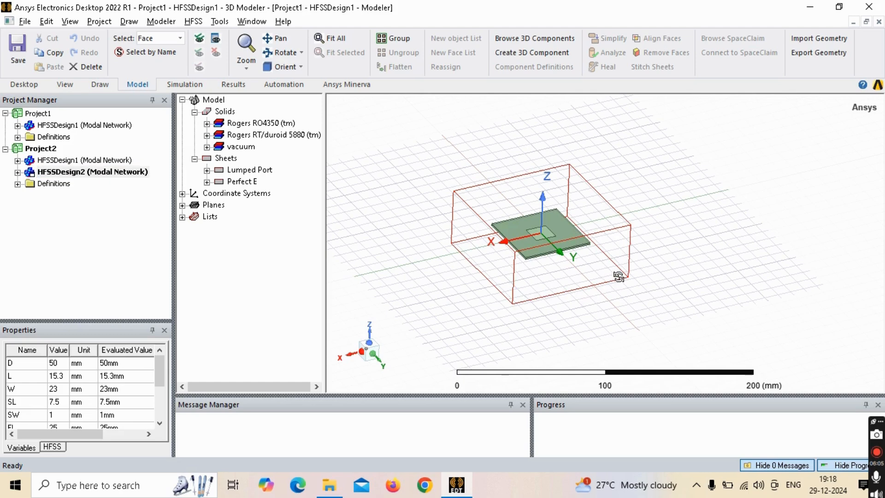
{"action": "left_click", "coordinate": [694, 231]}
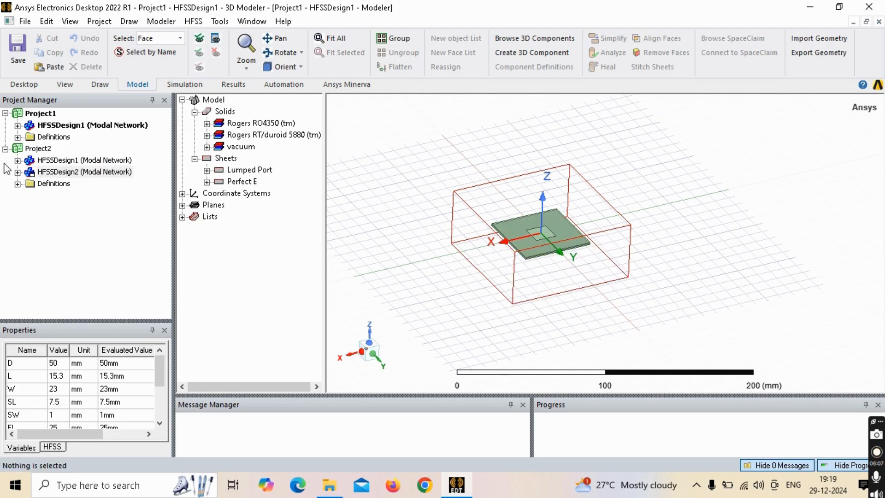
{"action": "left_click", "coordinate": [17, 171]}
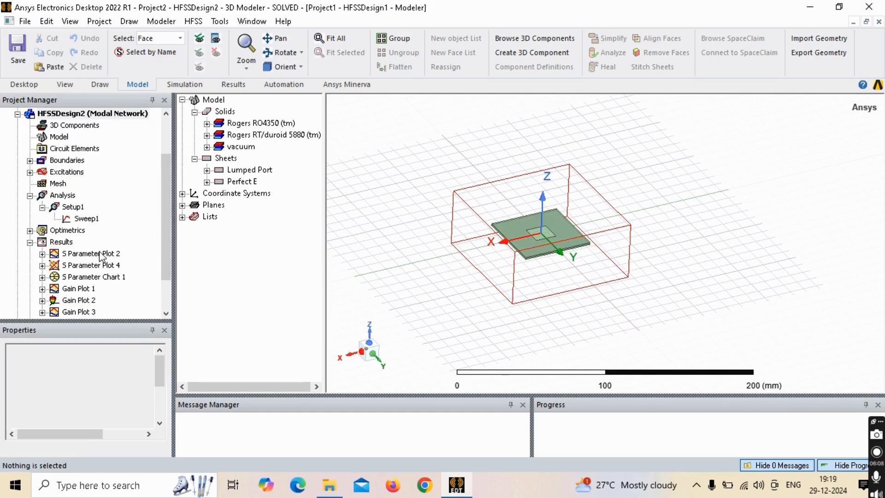
{"action": "double_click", "coordinate": [100, 254]}
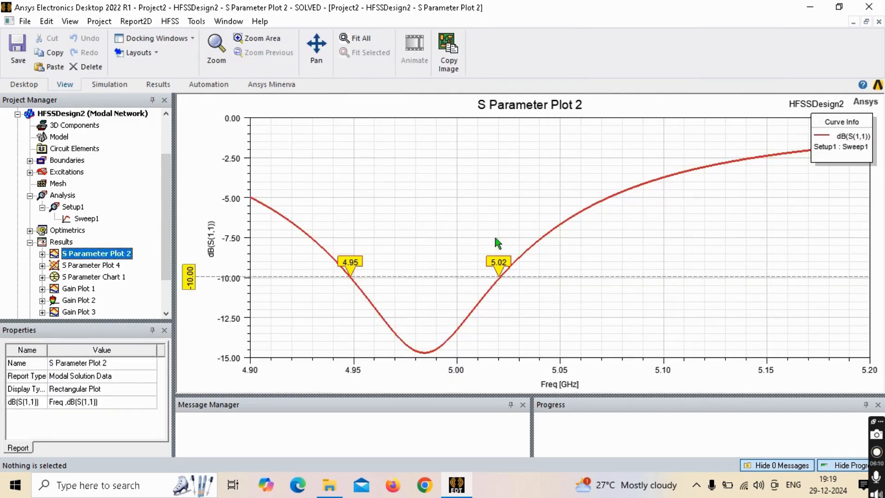
{"action": "left_click", "coordinate": [333, 318]}
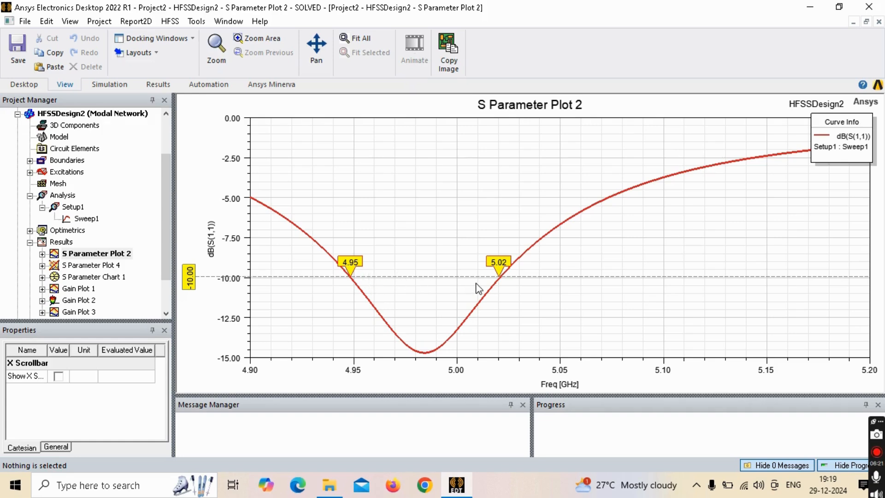
Display Gain Plot 1 and the 3D polar Gain Plot 2 of HFSSDesign2, and rotate the 3D pattern to examine it
{"action": "scroll", "coordinate": [80, 281], "scroll_direction": "down", "scroll_amount": 1}
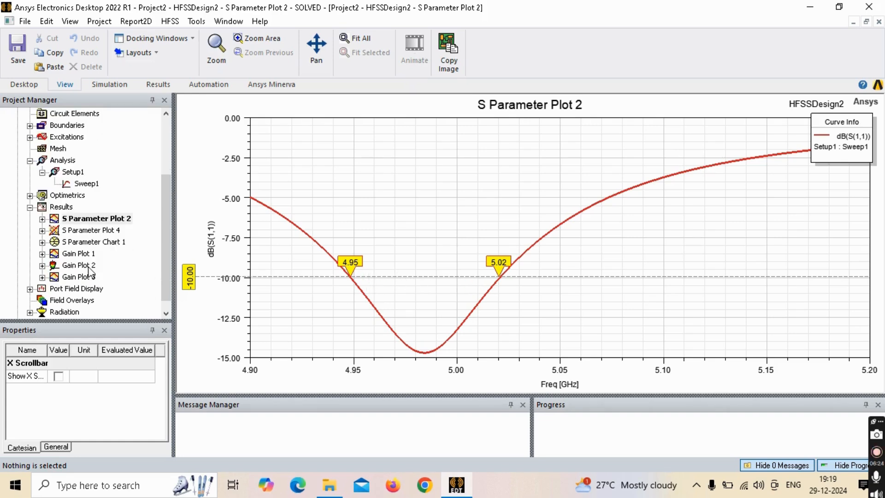
{"action": "double_click", "coordinate": [85, 255]}
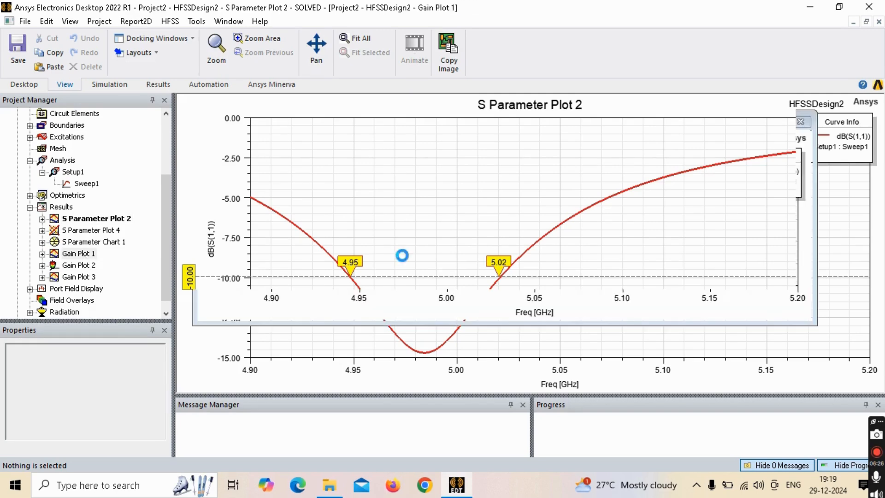
{"action": "double_click", "coordinate": [75, 264]}
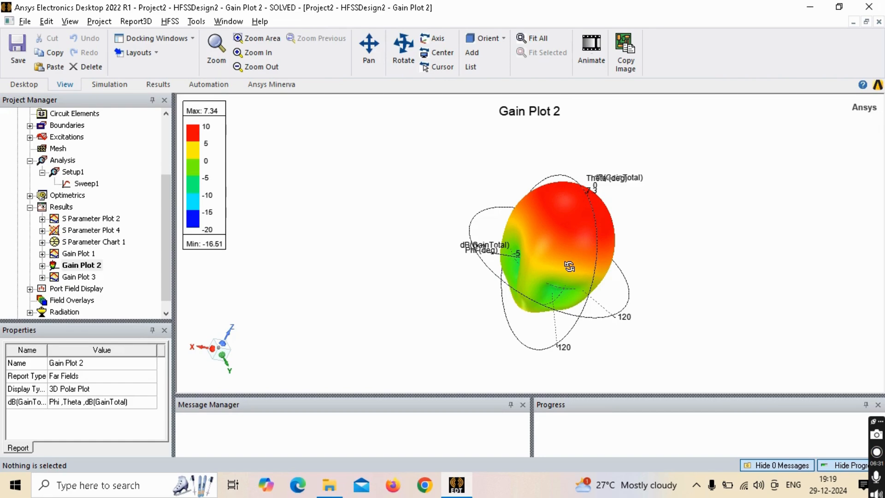
{"action": "left_click_drag", "start_coordinate": [569, 266], "coordinate": [347, 171]}
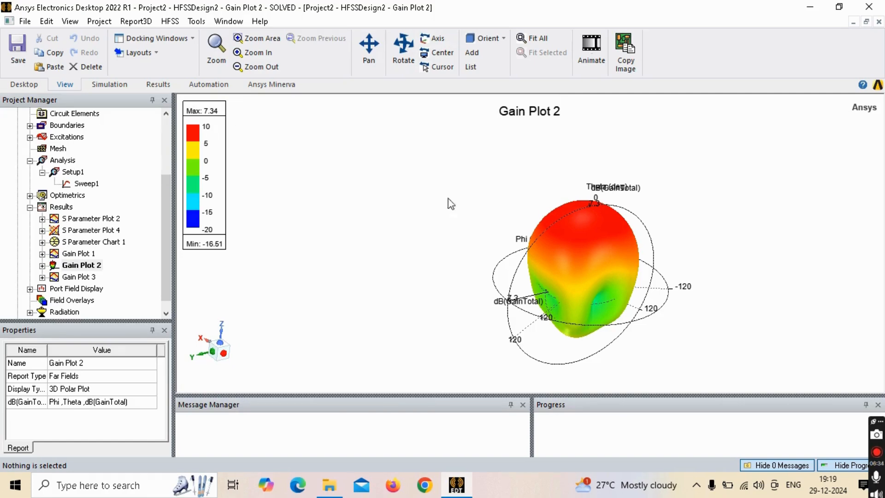
{"action": "left_click_drag", "start_coordinate": [629, 246], "coordinate": [744, 279]}
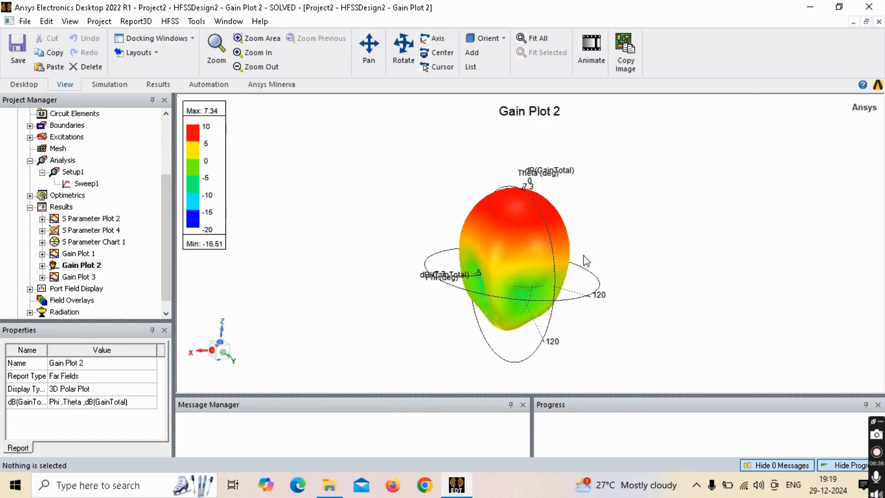
{"action": "left_click", "coordinate": [545, 246]}
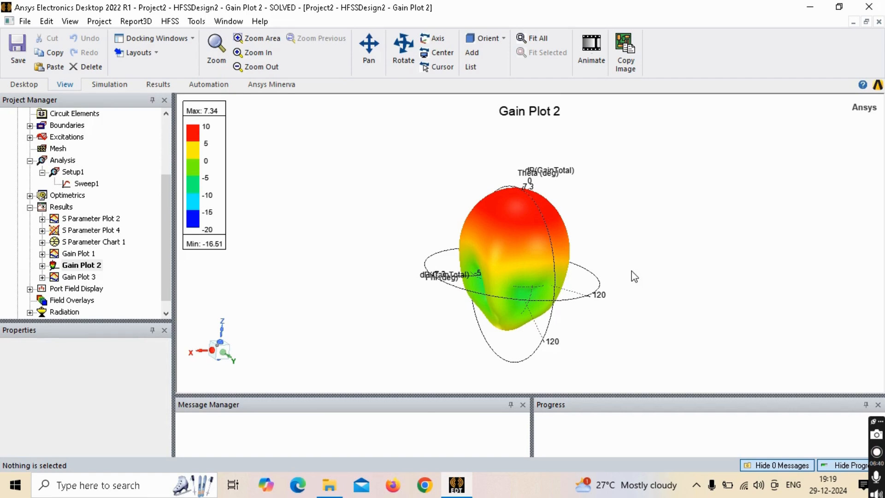
{"action": "scroll", "coordinate": [35, 242], "scroll_direction": "up", "scroll_amount": 3}
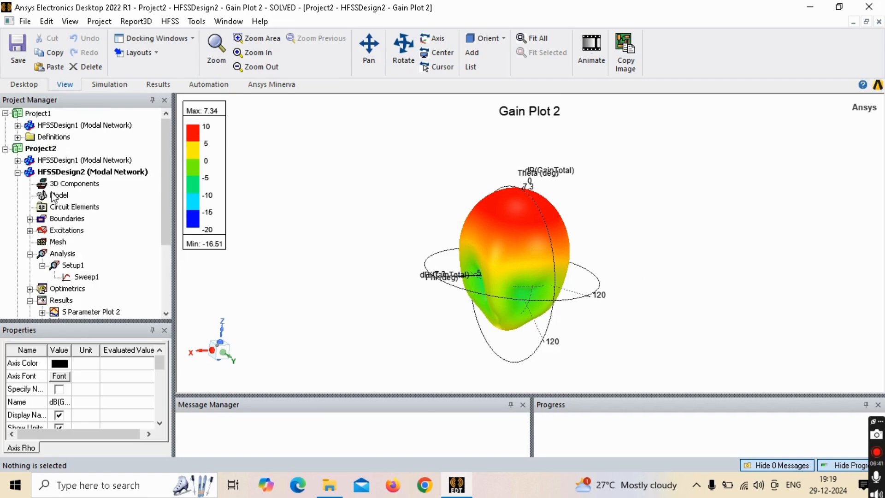
{"action": "left_click", "coordinate": [94, 172]}
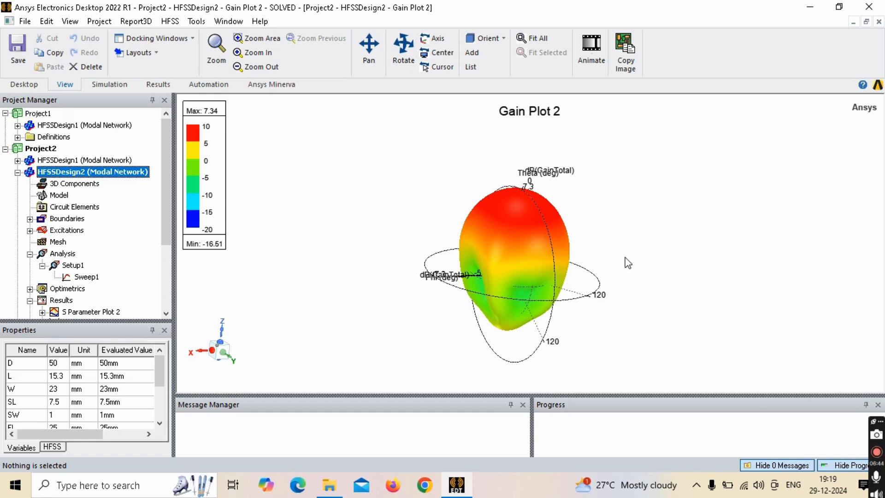